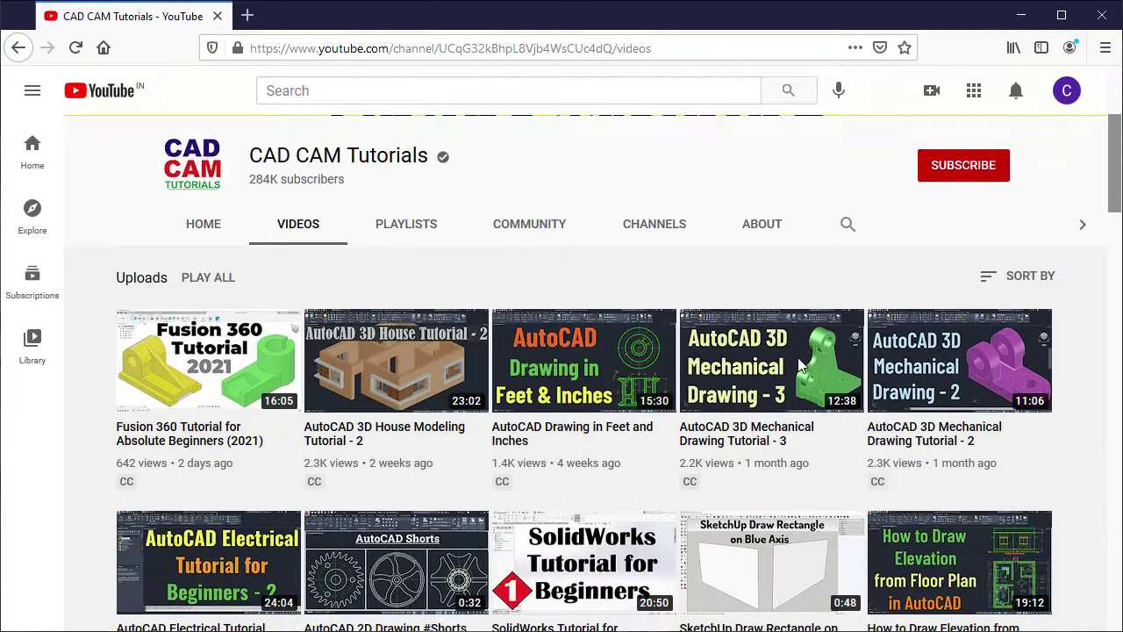
# Subscribe to the CAD CAM Tutorials channel and set its notifications to All.
pyautogui.scroll(-3, 798, 367)
pyautogui.scroll(-5, 799, 367)
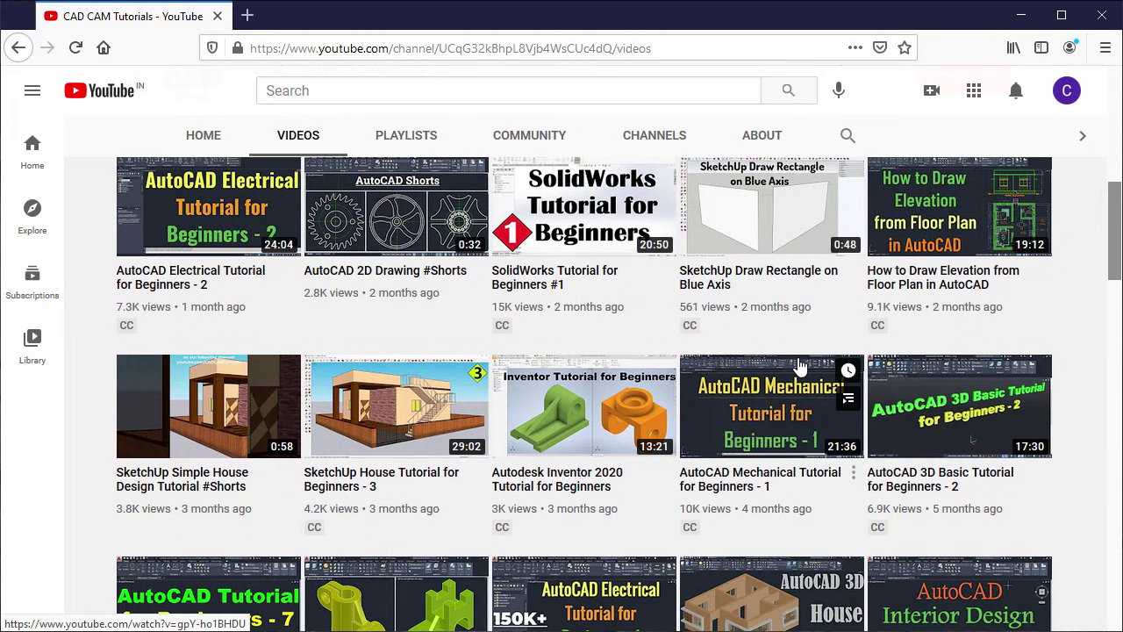
pyautogui.scroll(-5, 799, 367)
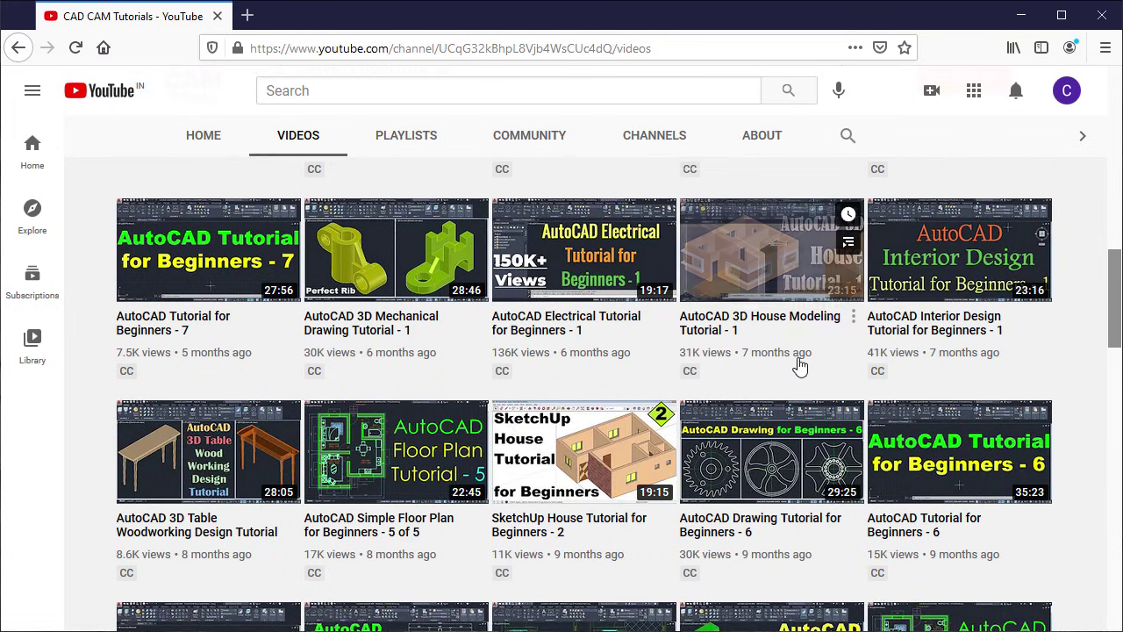
pyautogui.scroll(12, 799, 367)
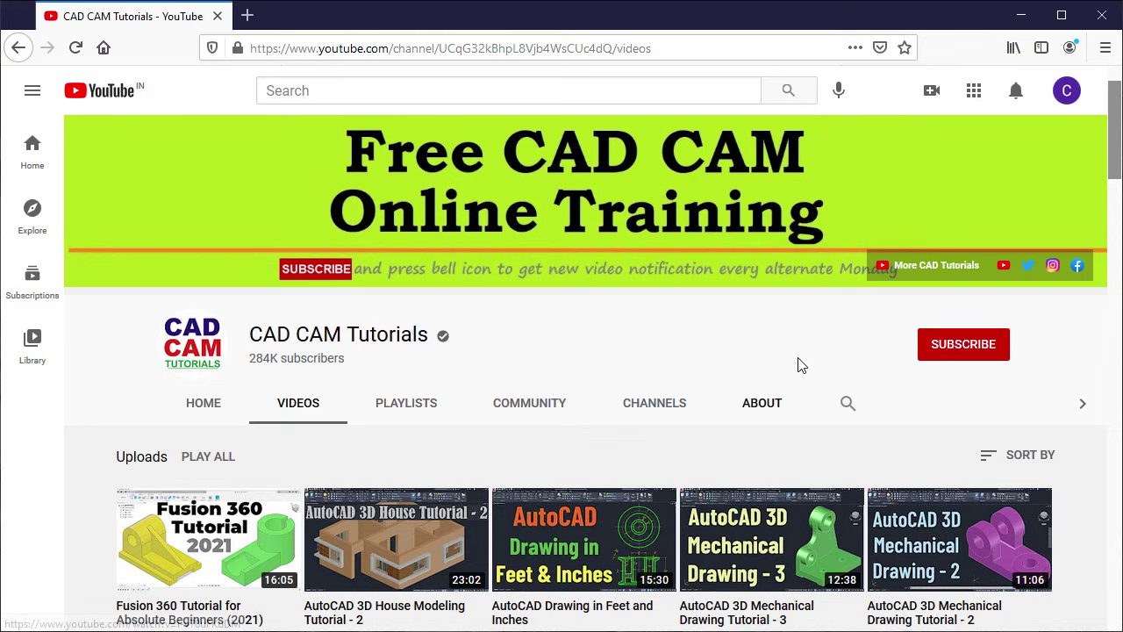
pyautogui.click(952, 351)
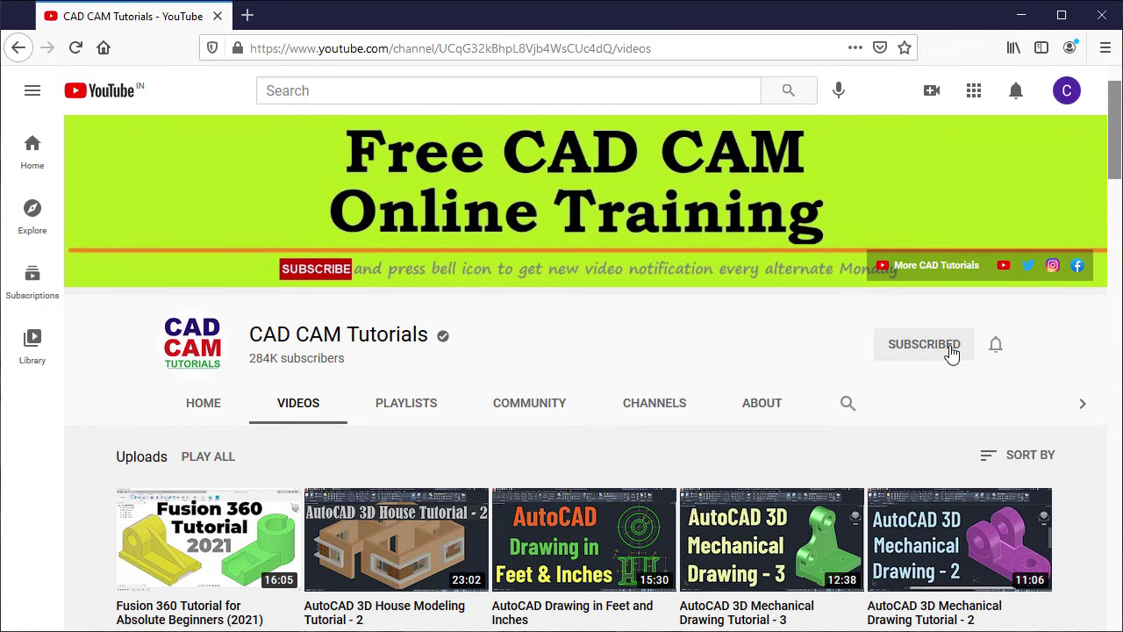
pyautogui.click(996, 346)
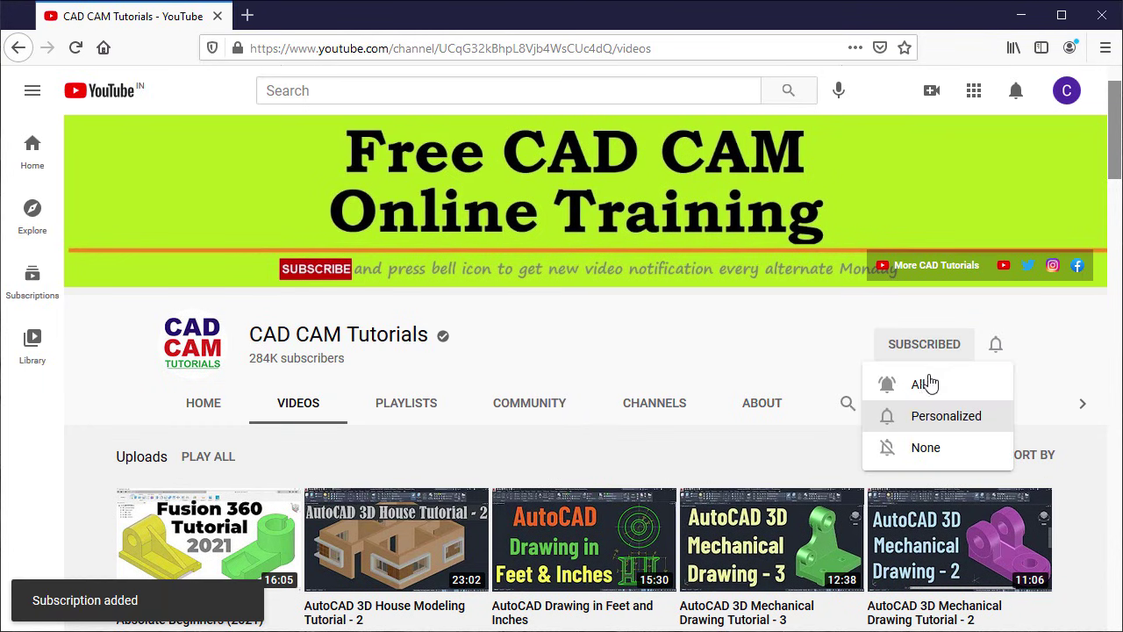
pyautogui.click(918, 386)
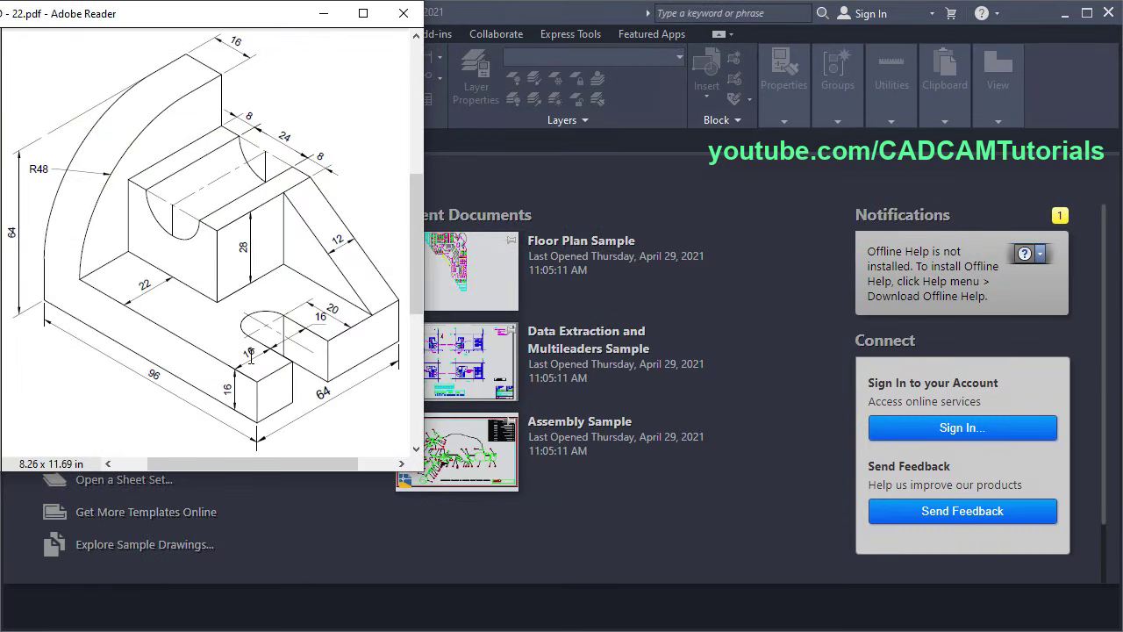
# Switch to AutoCAD and start a new drawing from the acadiso3D.dwt template.
pyautogui.click(332, 517)
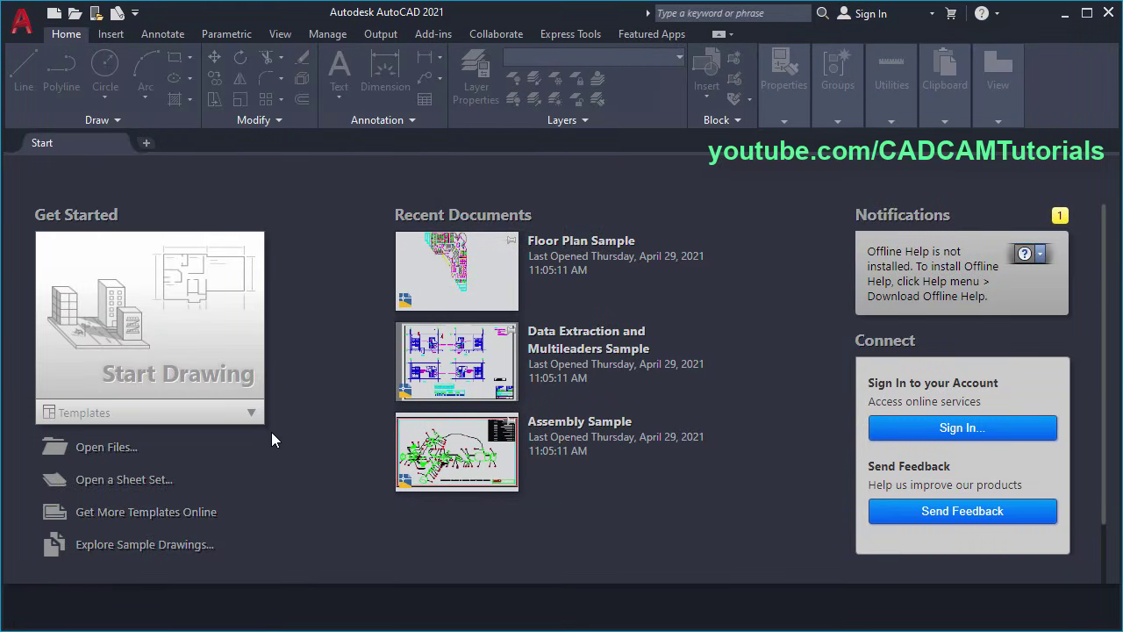
pyautogui.click(251, 413)
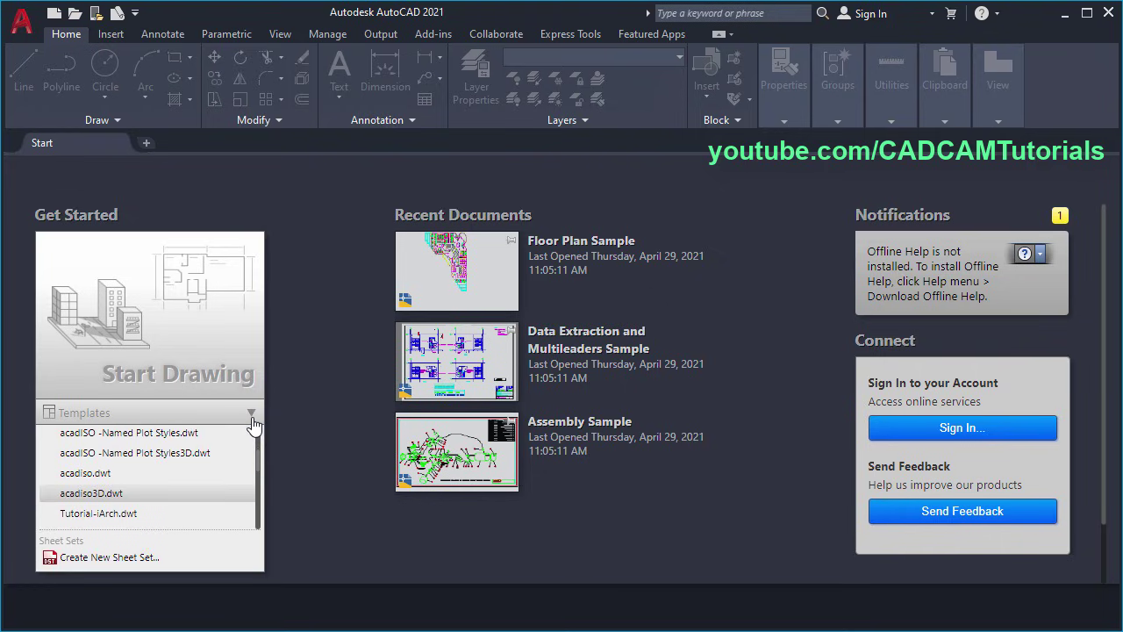
pyautogui.click(99, 496)
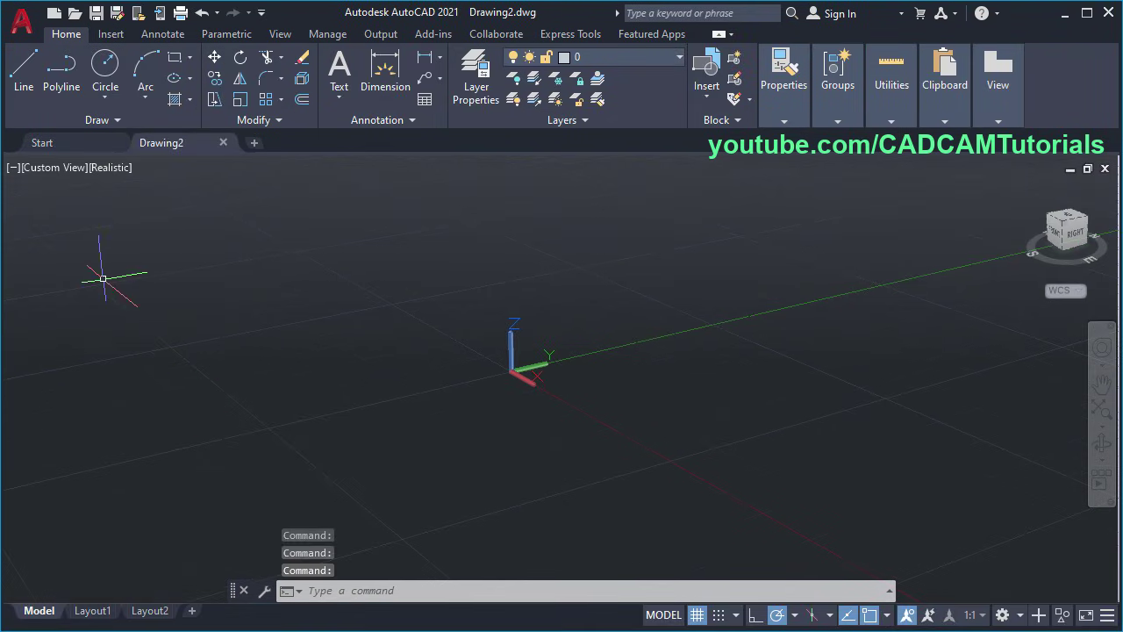
# Set the viewport to parallel projection and switch the workspace to 3D Modeling.
pyautogui.click(55, 168)
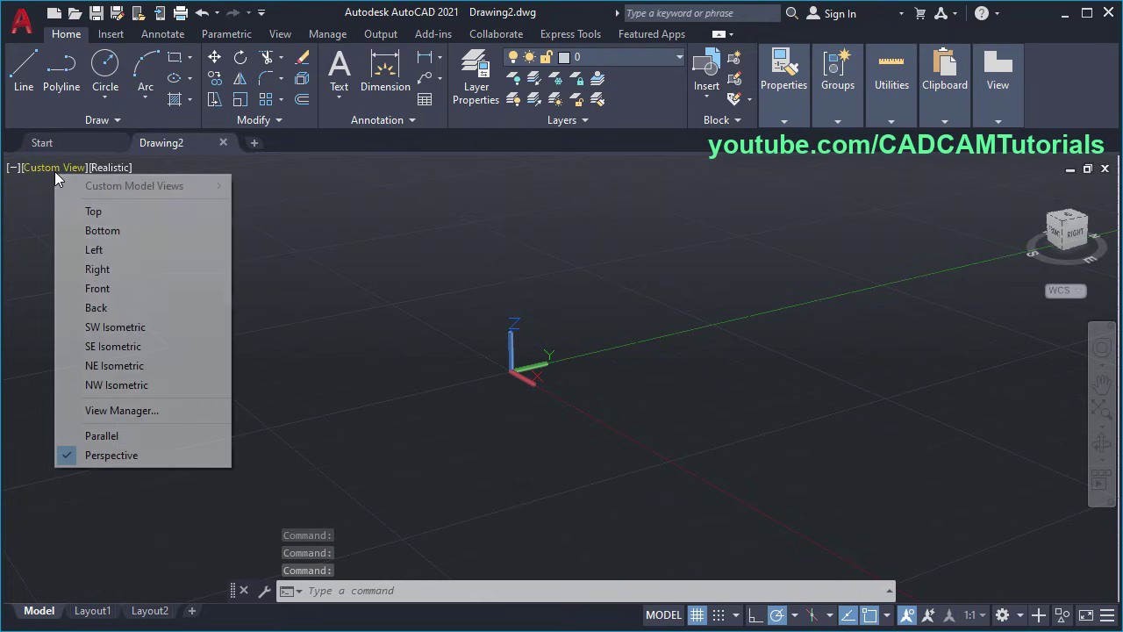
pyautogui.click(103, 439)
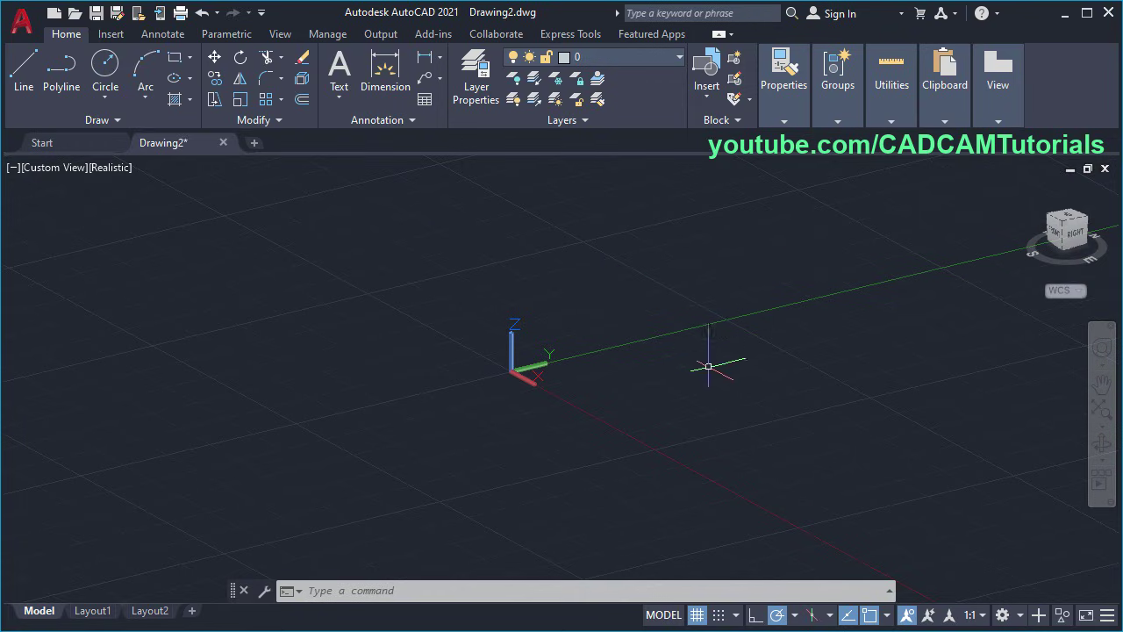
pyautogui.click(1020, 617)
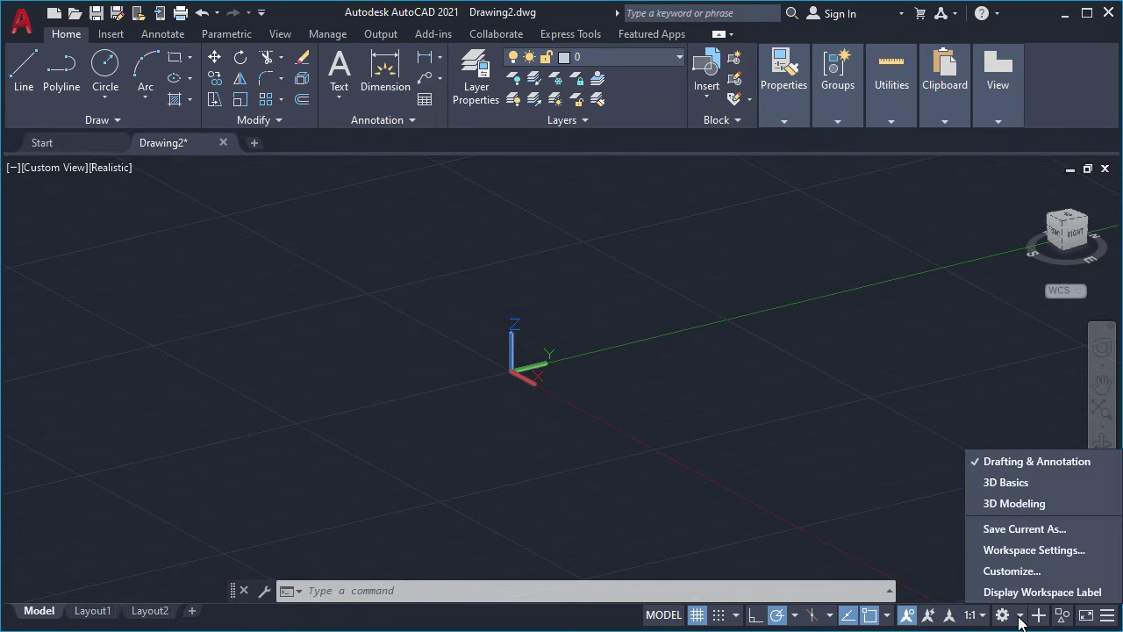
pyautogui.click(1004, 507)
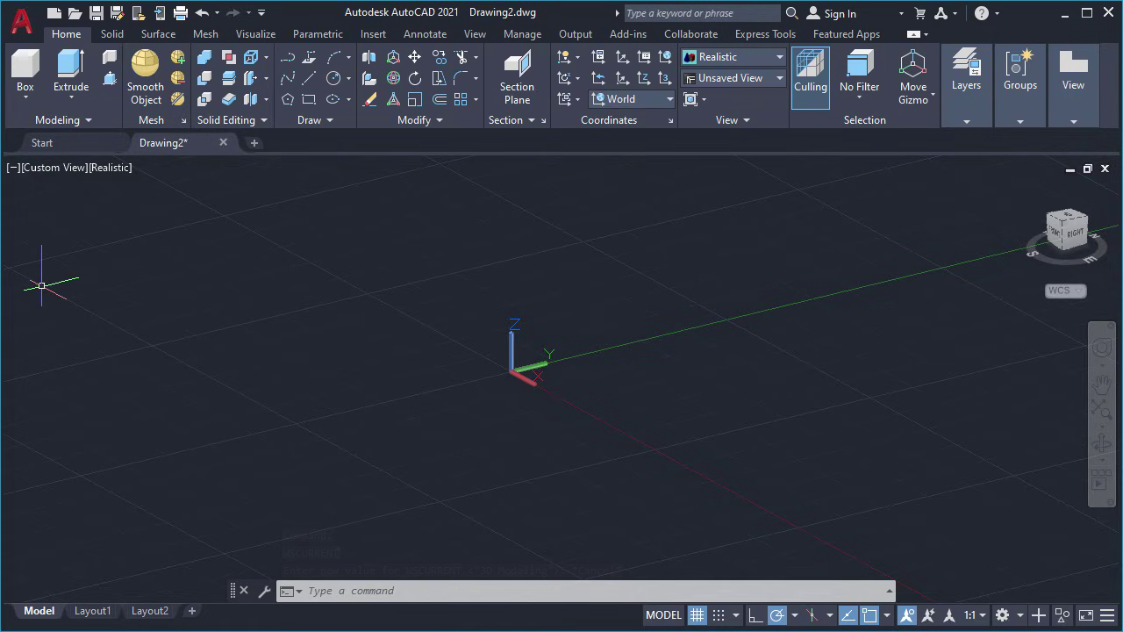
# Check the reference drawing for the base size and draw a 96 by 64 rectangle on the XY plane near the origin.
pyautogui.hotkey('alt', 'Tab')
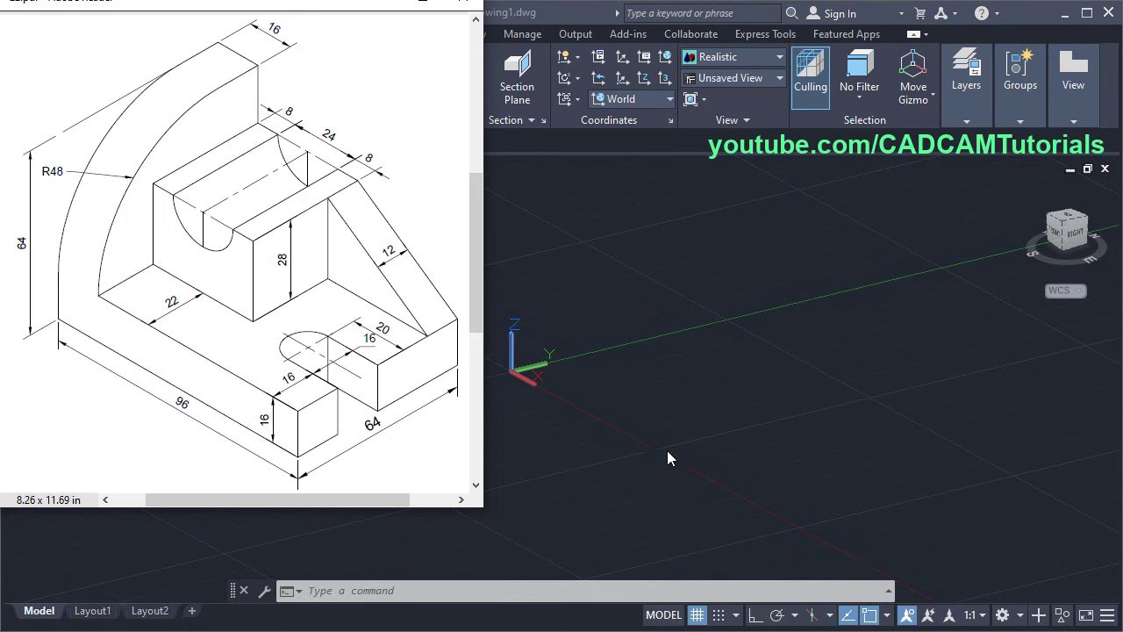
pyautogui.click(675, 428)
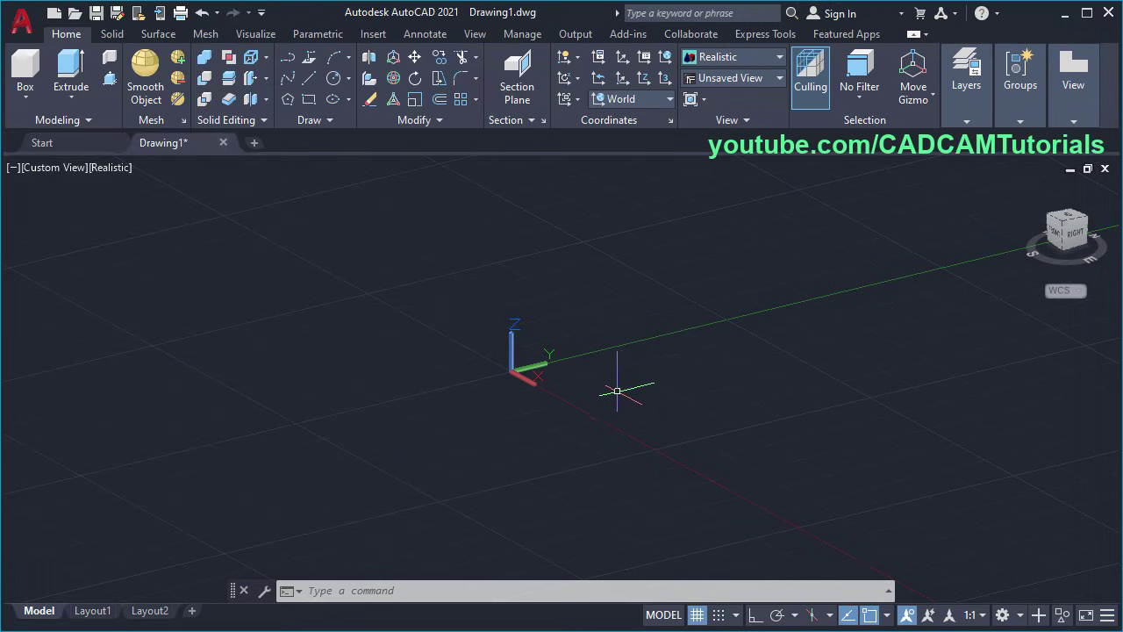
pyautogui.click(308, 100)
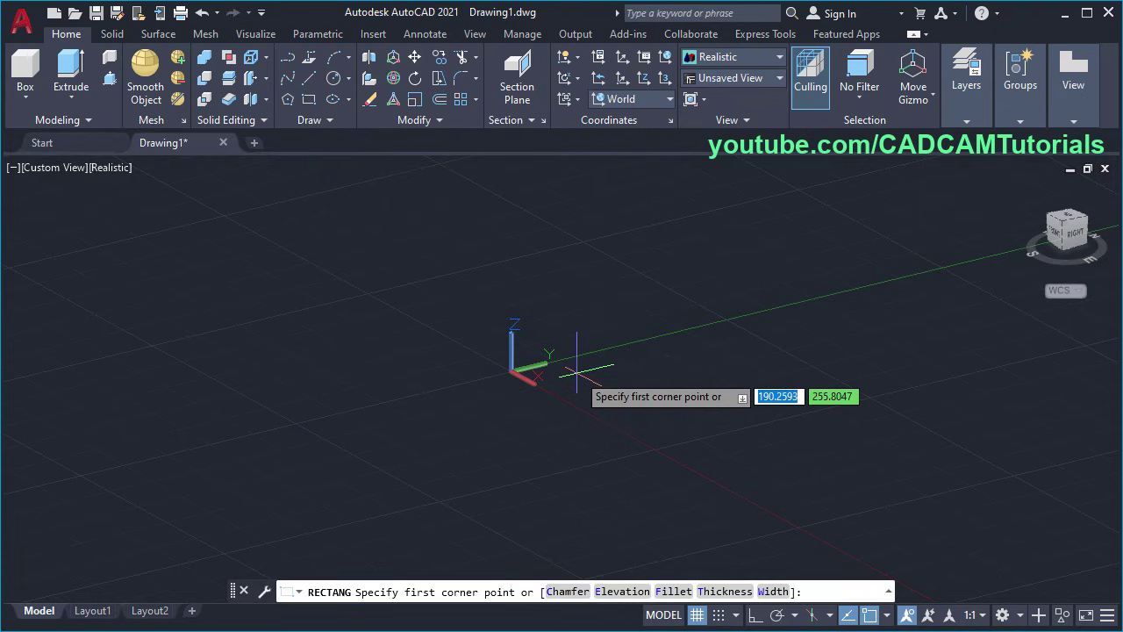
pyautogui.click(576, 376)
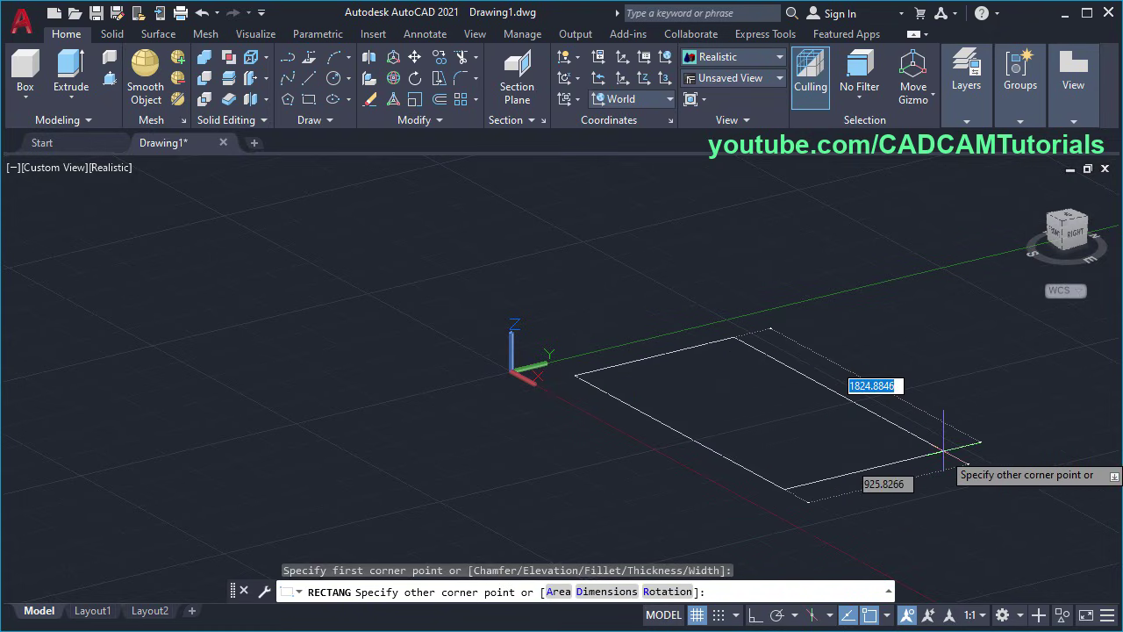
pyautogui.write('96')
pyautogui.press('Tab')
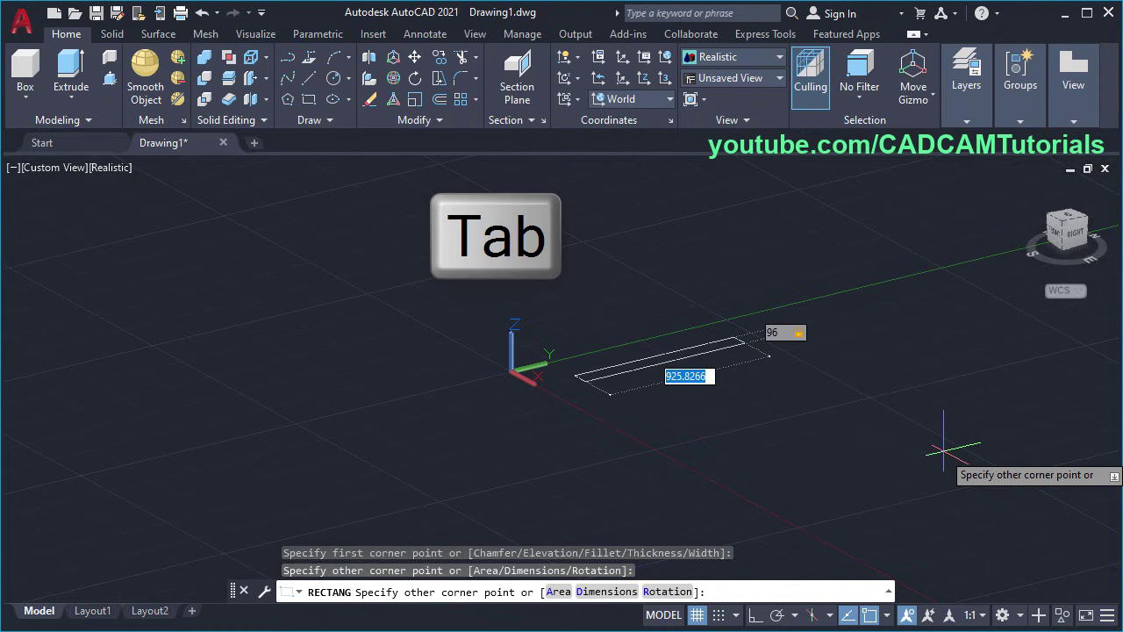
pyautogui.write('64')
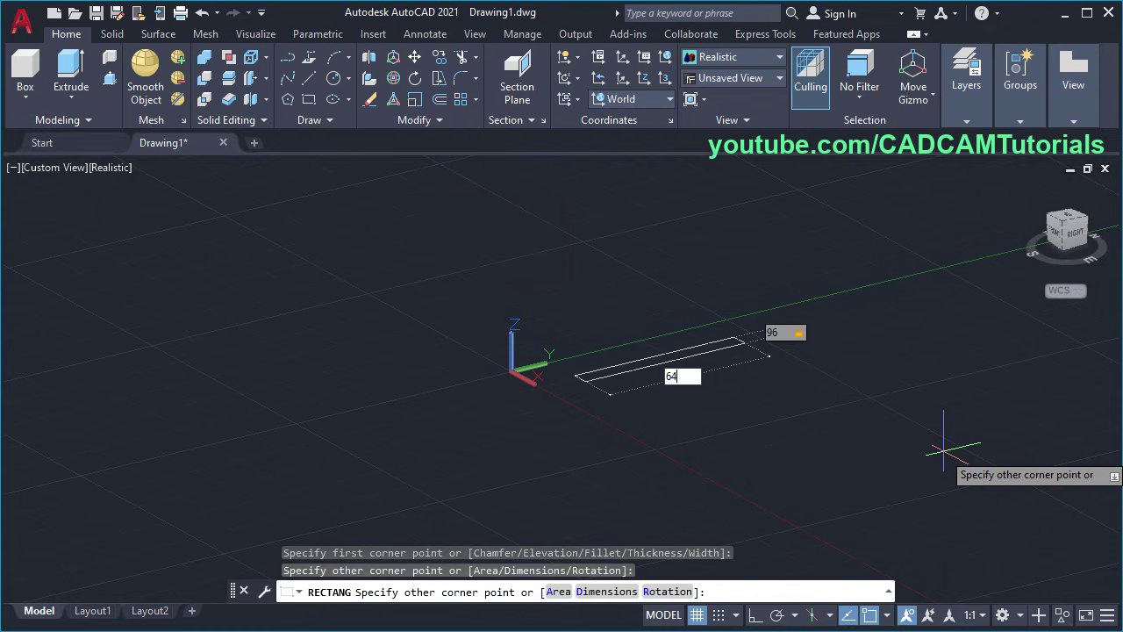
pyautogui.press('Return')
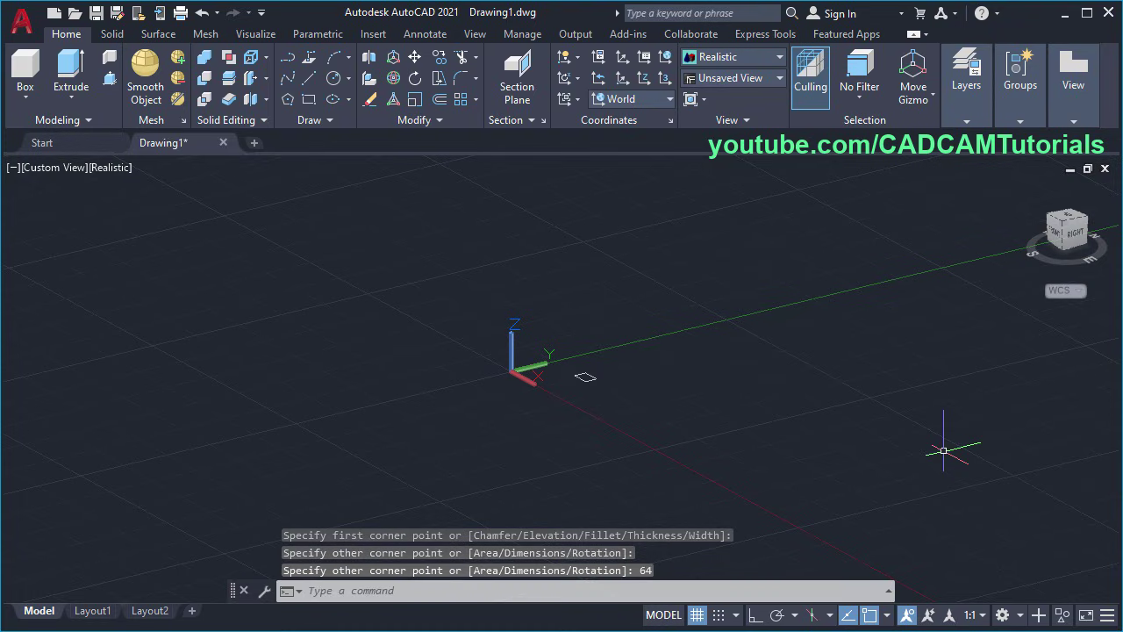
# Extrude the area inside the rectangle upward by 16 with Presspull to form the base block.
pyautogui.scroll(5, 605, 375)
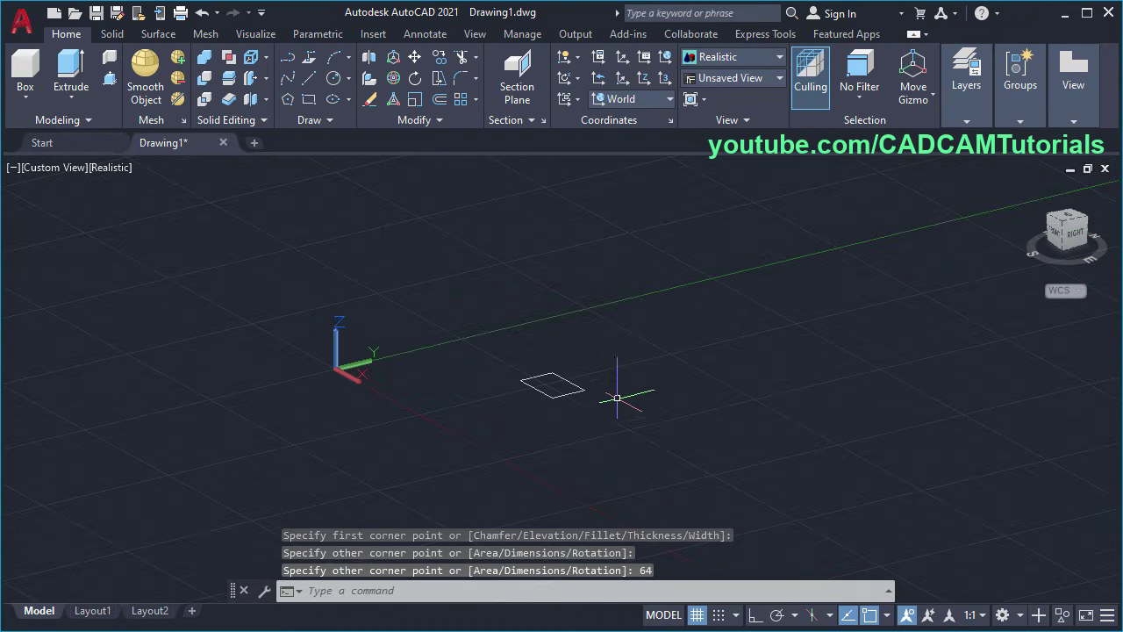
pyautogui.scroll(4, 571, 451)
pyautogui.moveTo(571, 451); pyautogui.dragTo(544, 391, button='middle')
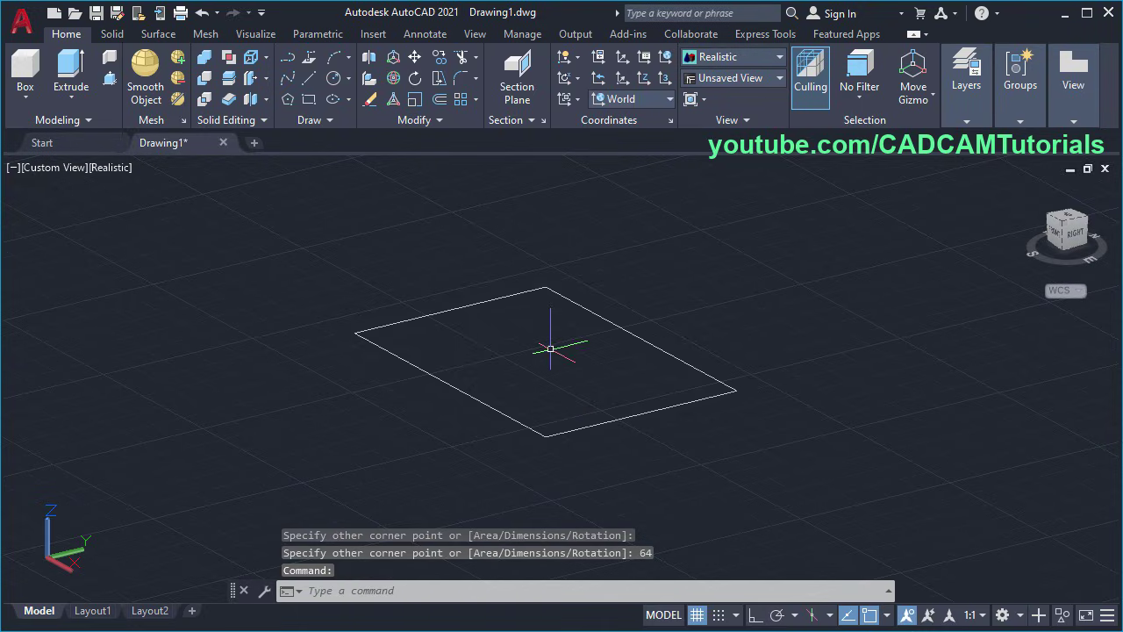
pyautogui.scroll(3, 550, 348)
pyautogui.moveTo(533, 343); pyautogui.dragTo(574, 368, button='middle')
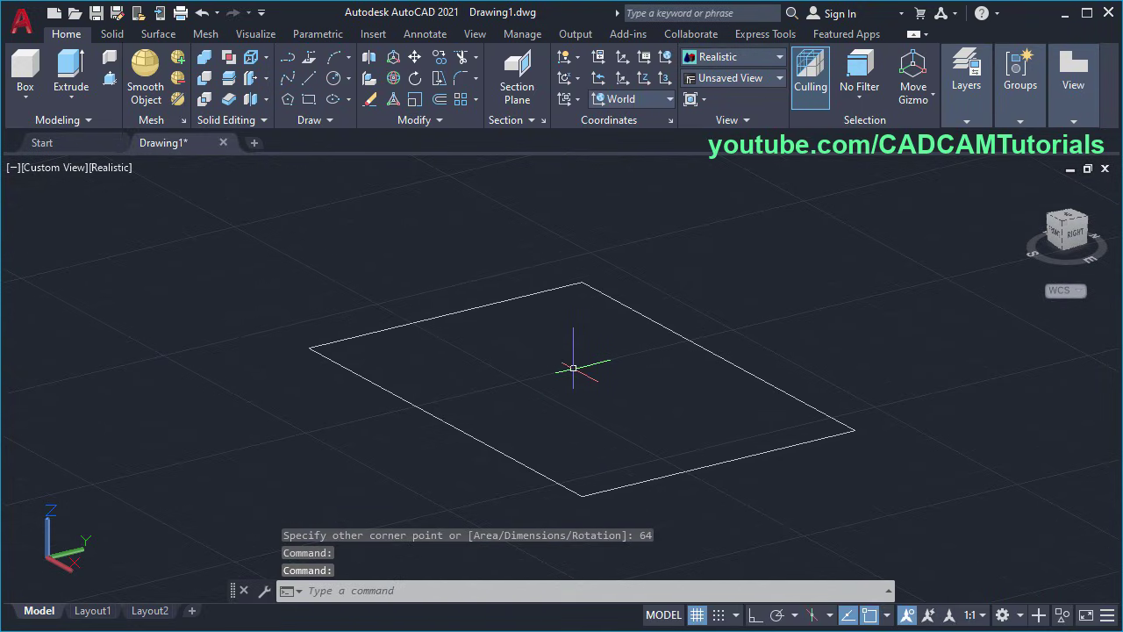
pyautogui.click(113, 82)
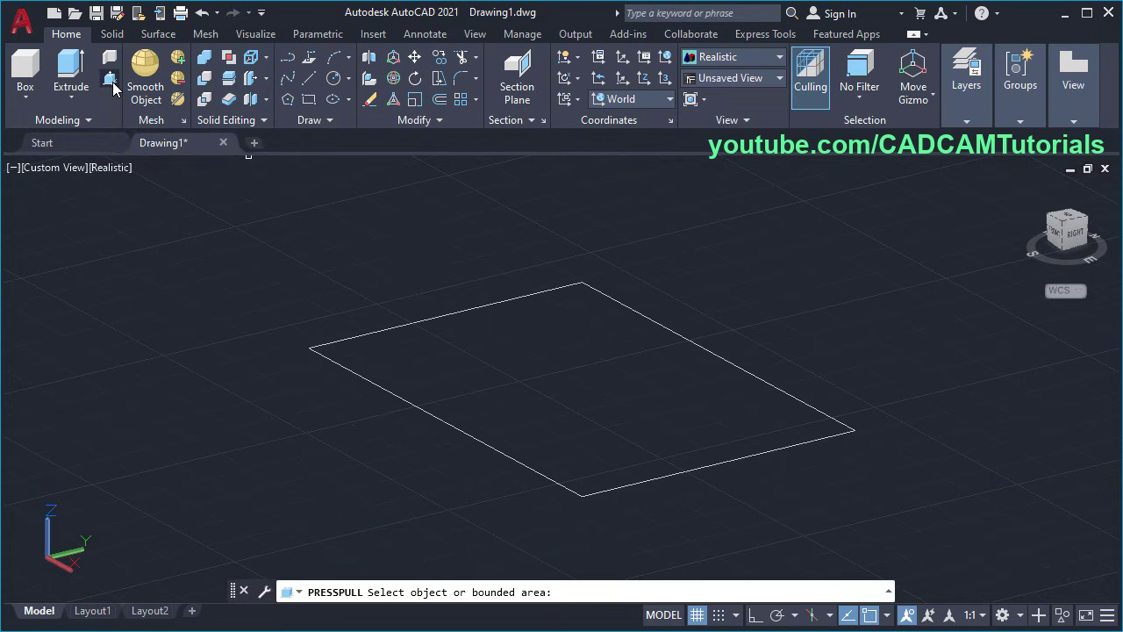
pyautogui.click(533, 389)
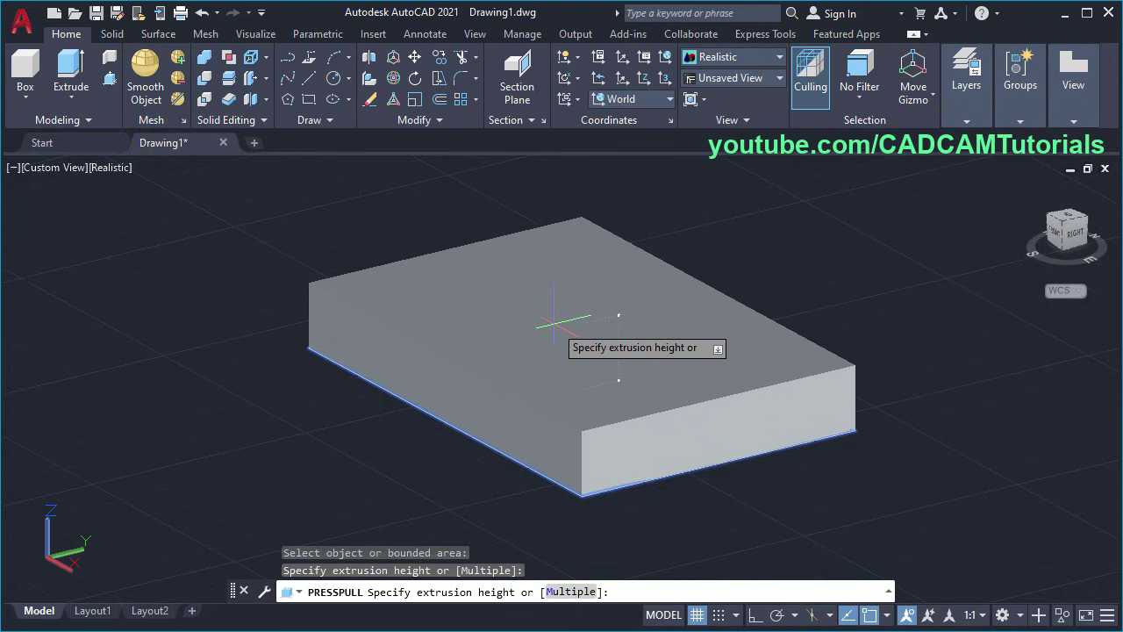
pyautogui.write('16')
pyautogui.press('Return')
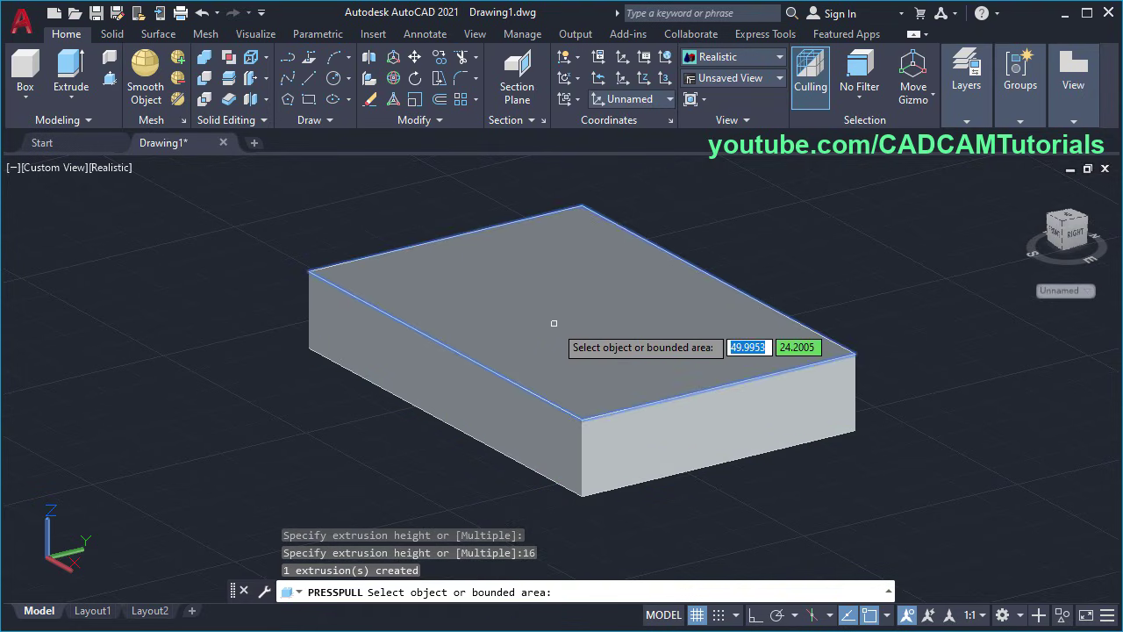
pyautogui.press('Return')
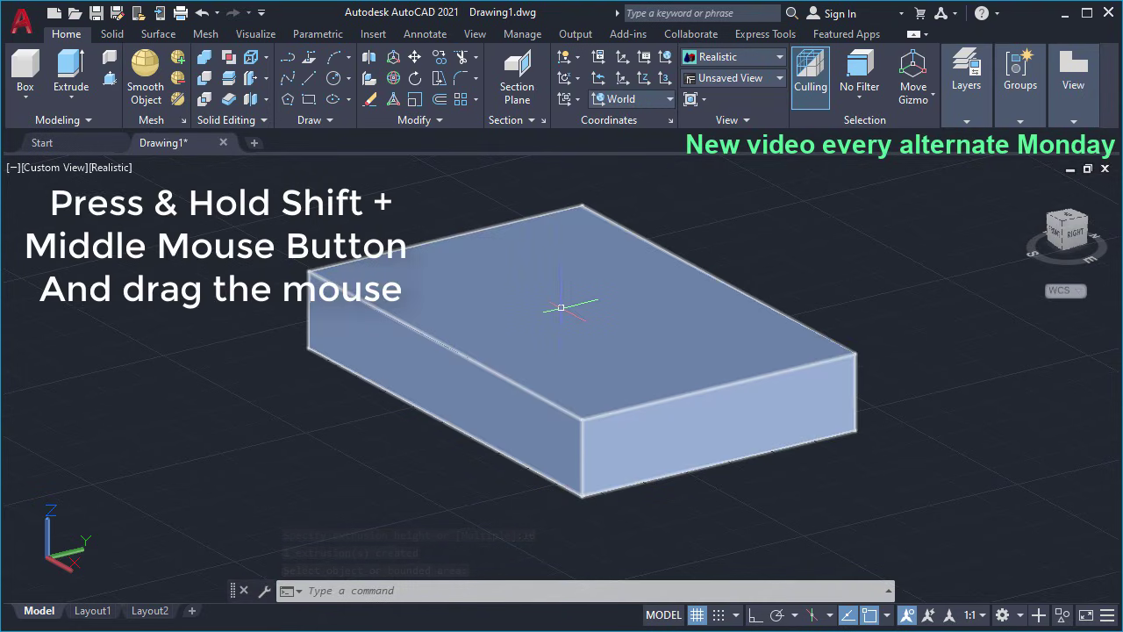
# Check the slot dimensions in the reference drawing and copy the base's front long top edge 16 inward along Y with Ortho on.
pyautogui.keyDown('shift'); pyautogui.moveTo(561, 307); pyautogui.dragTo(588, 341, button='middle'); pyautogui.keyUp('shift')
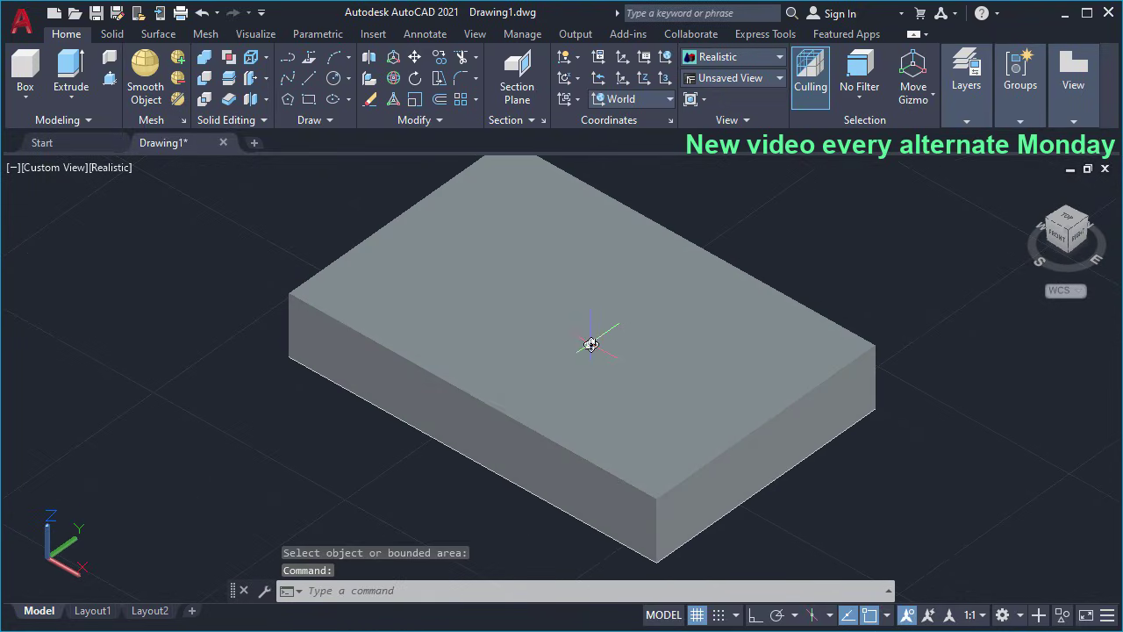
pyautogui.hotkey('alt', 'Tab')
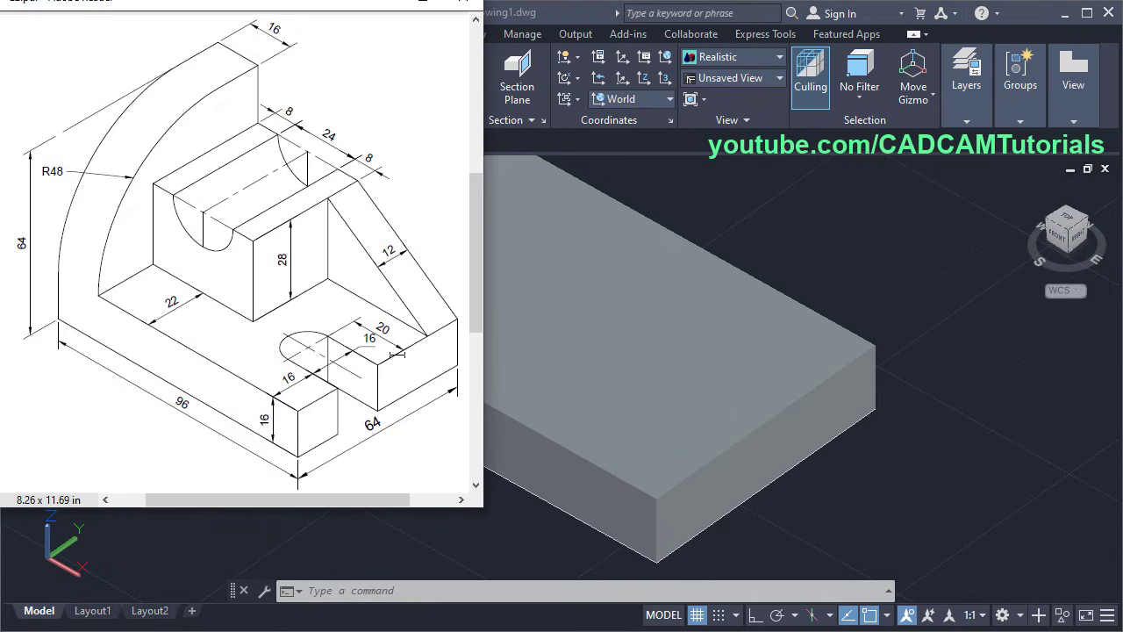
pyautogui.click(838, 522)
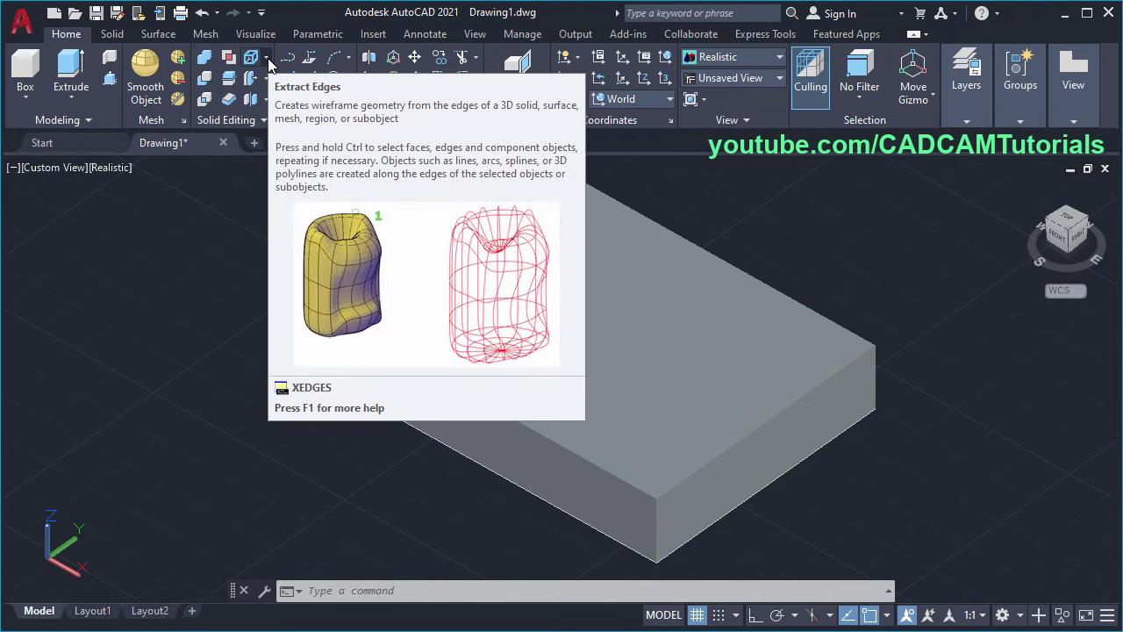
pyautogui.click(267, 59)
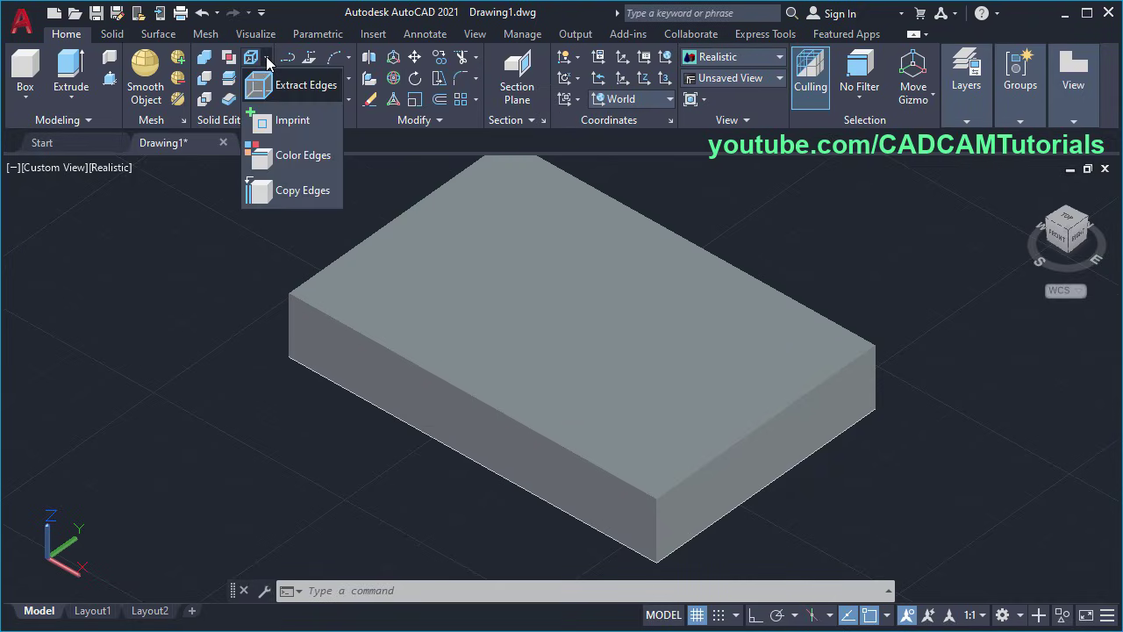
pyautogui.click(293, 192)
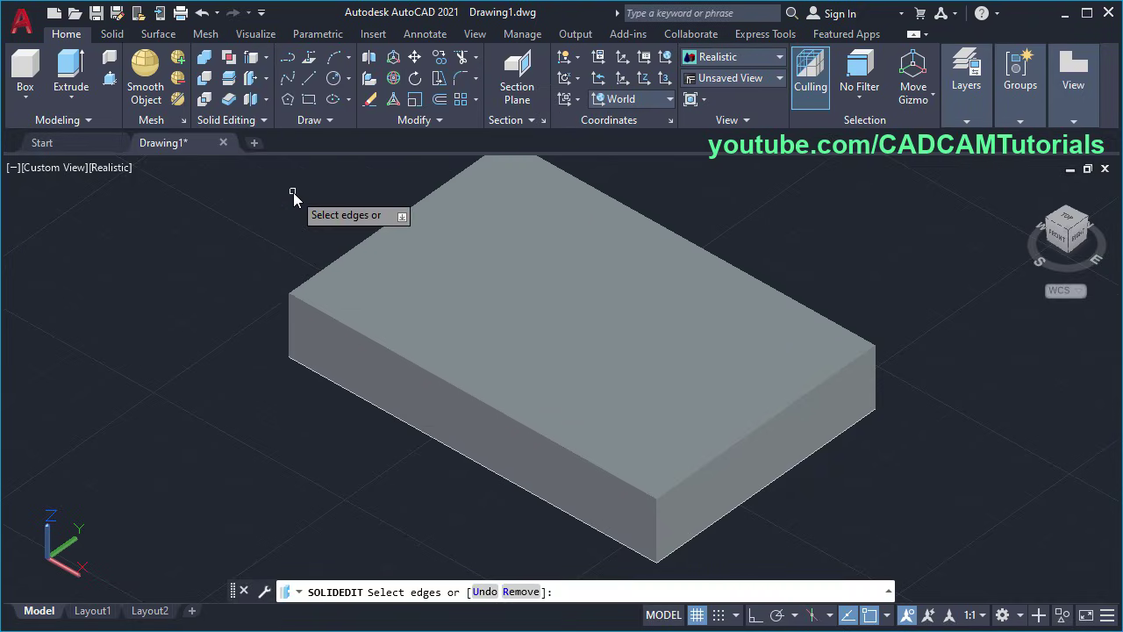
pyautogui.click(630, 484)
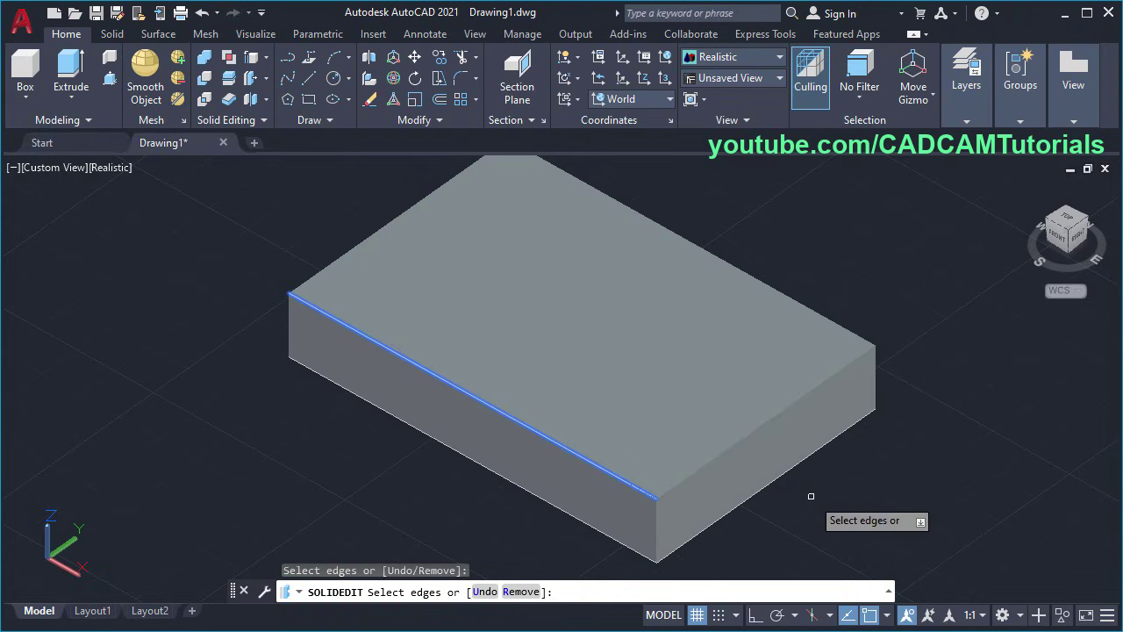
pyautogui.press('Return')
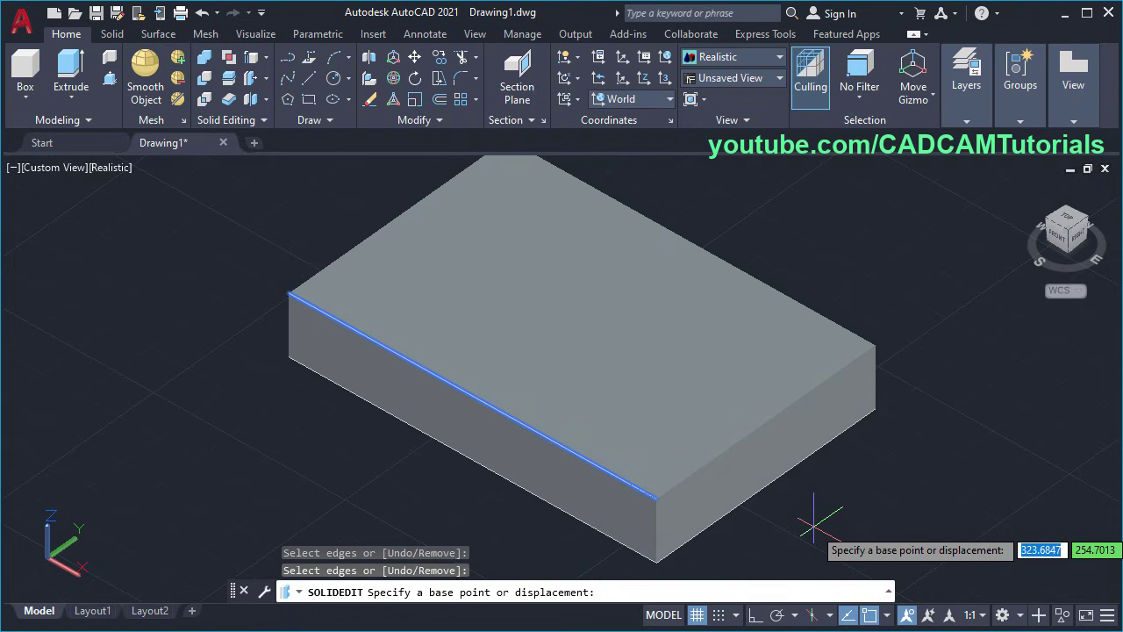
pyautogui.click(814, 525)
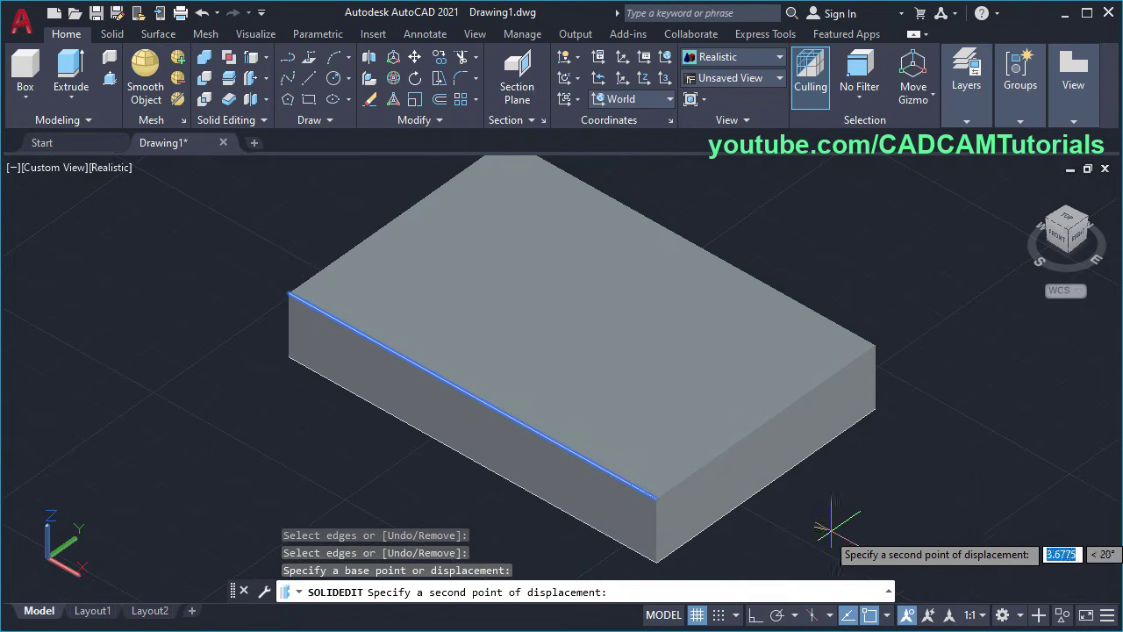
pyautogui.click(755, 616)
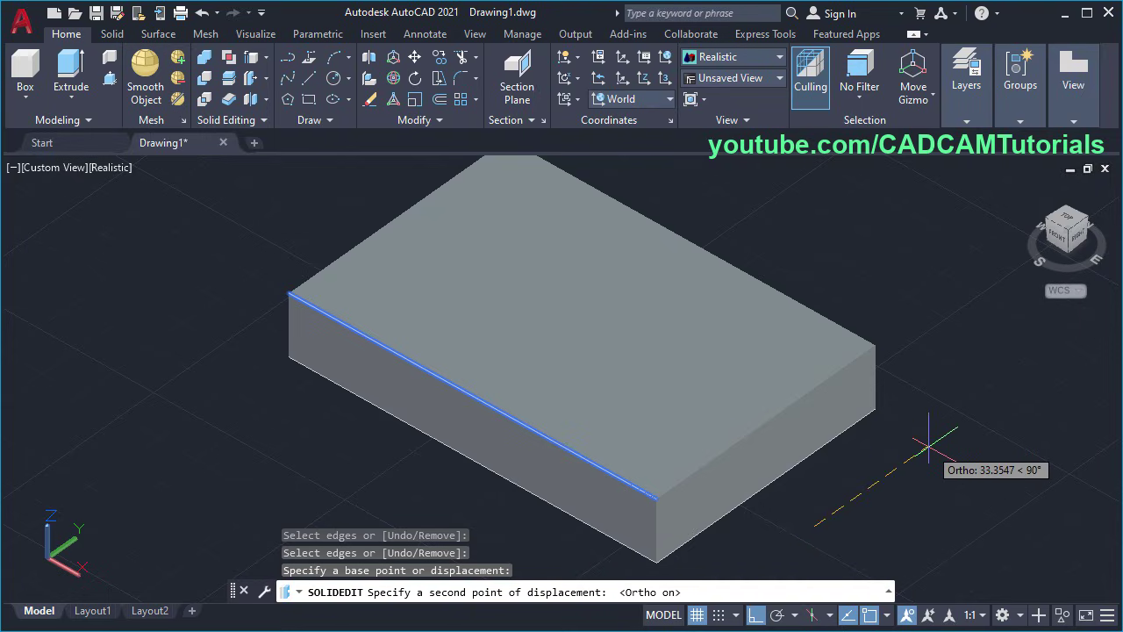
pyautogui.write('16')
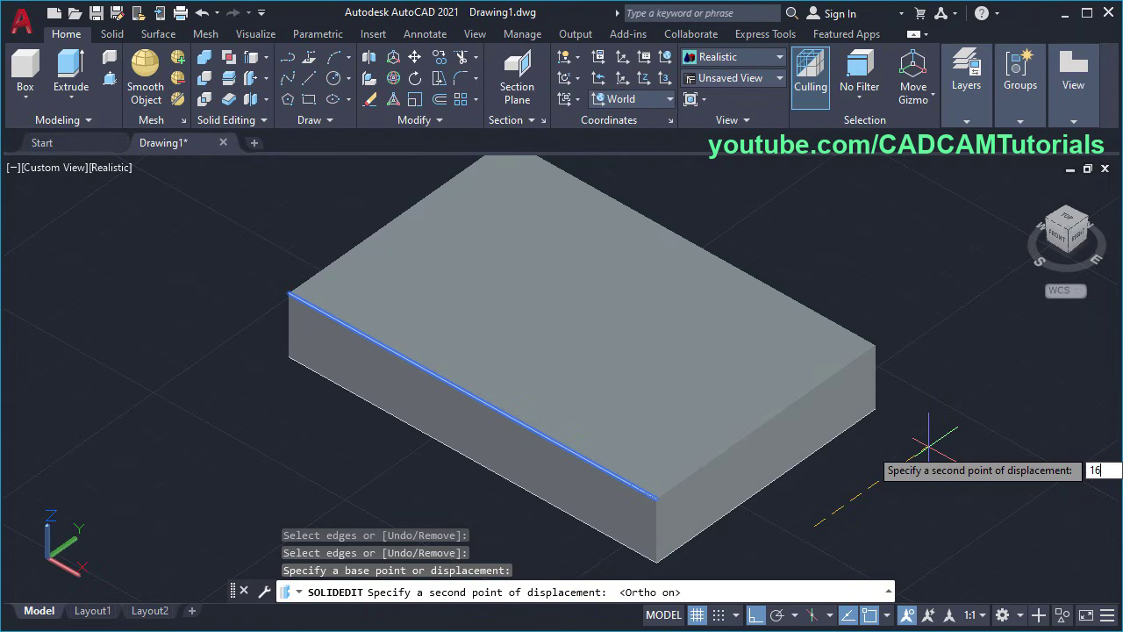
pyautogui.press('Return')
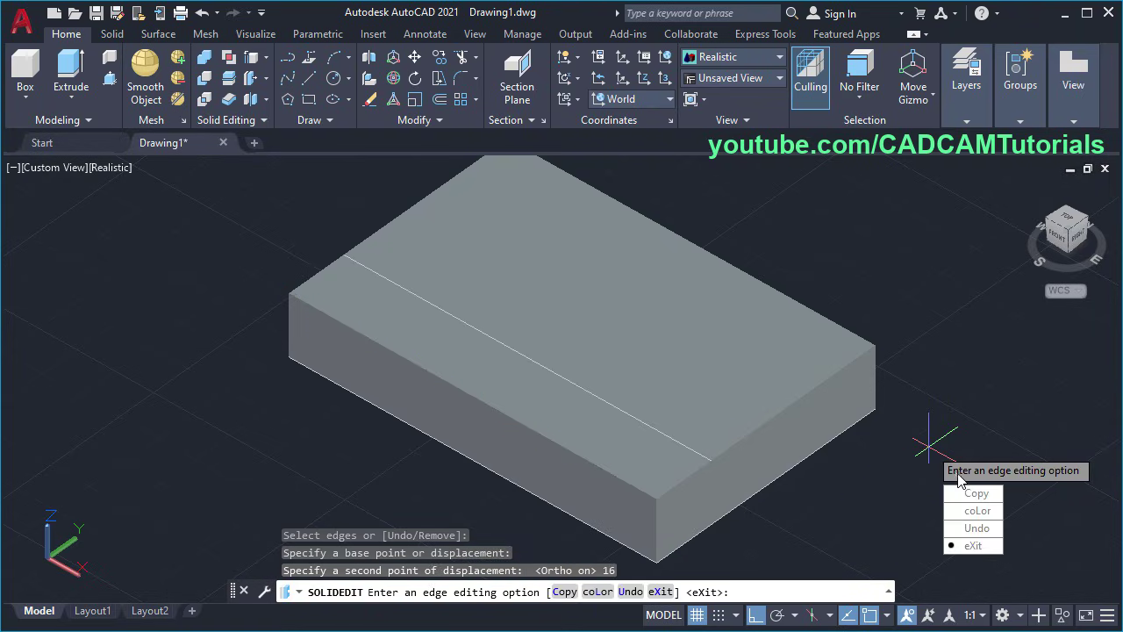
# Copy the short top edge at the right end of the base 20 inward along negative X.
pyautogui.click(977, 498)
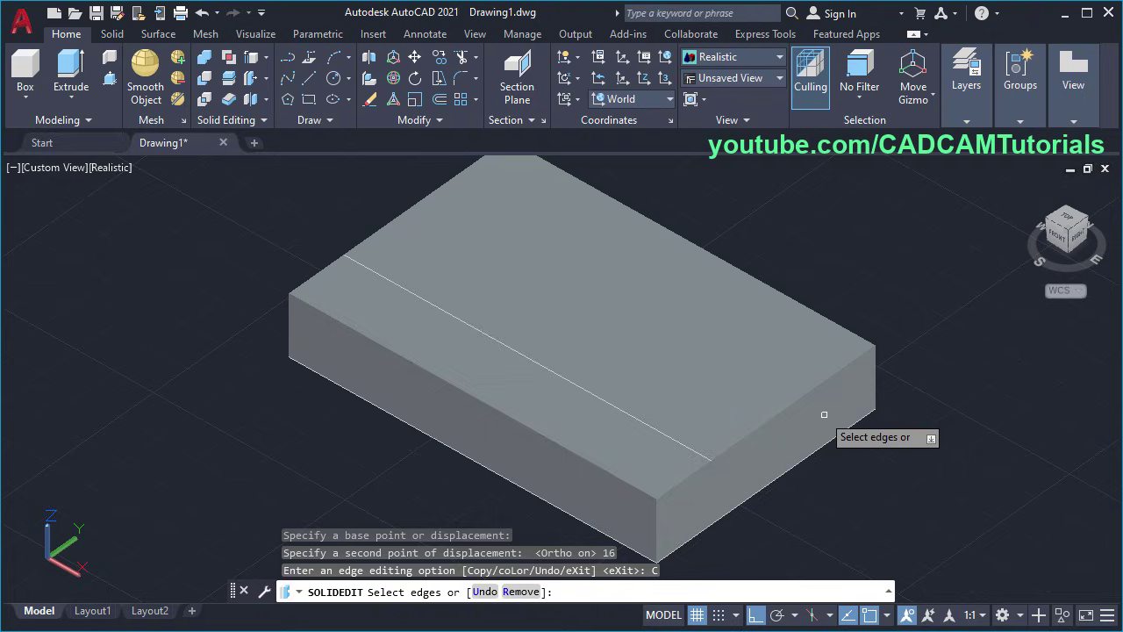
pyautogui.click(762, 424)
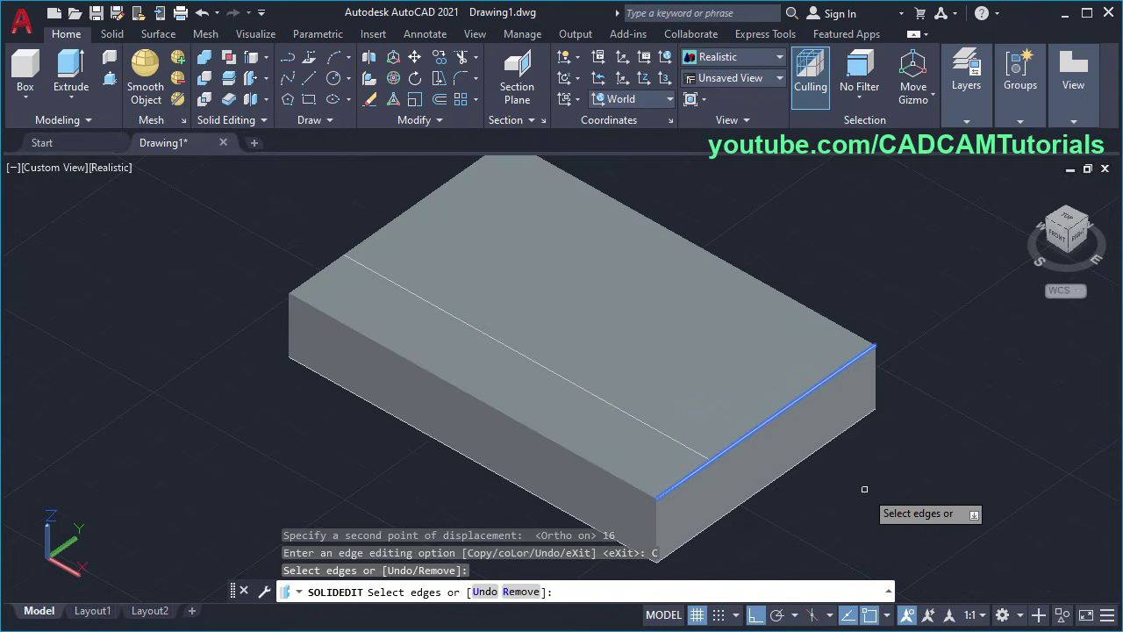
pyautogui.press('Return')
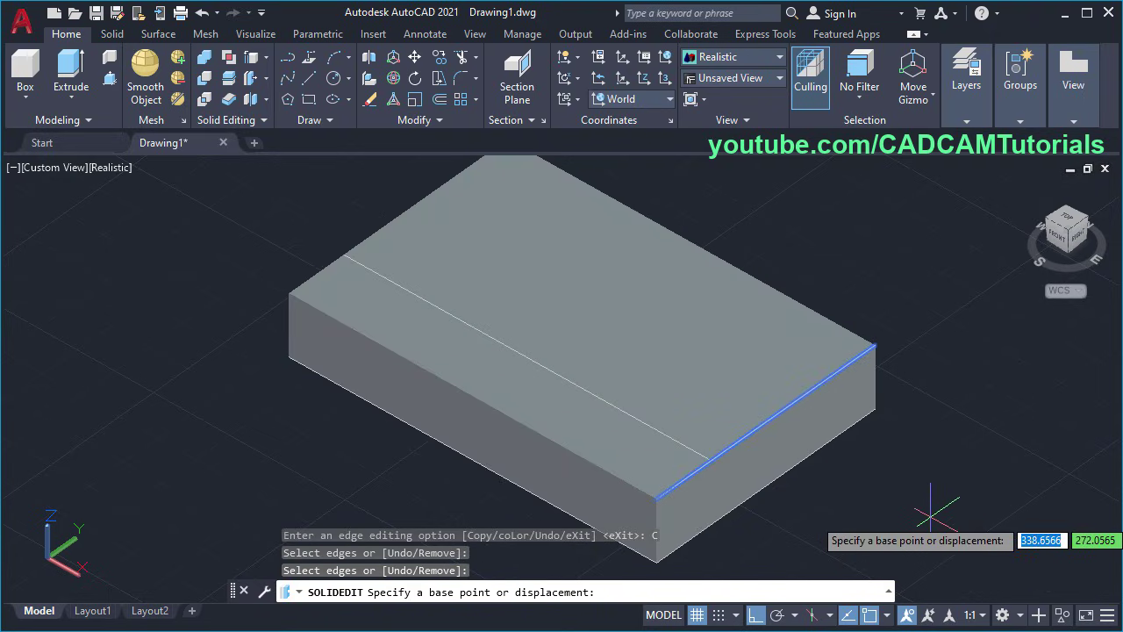
pyautogui.click(930, 507)
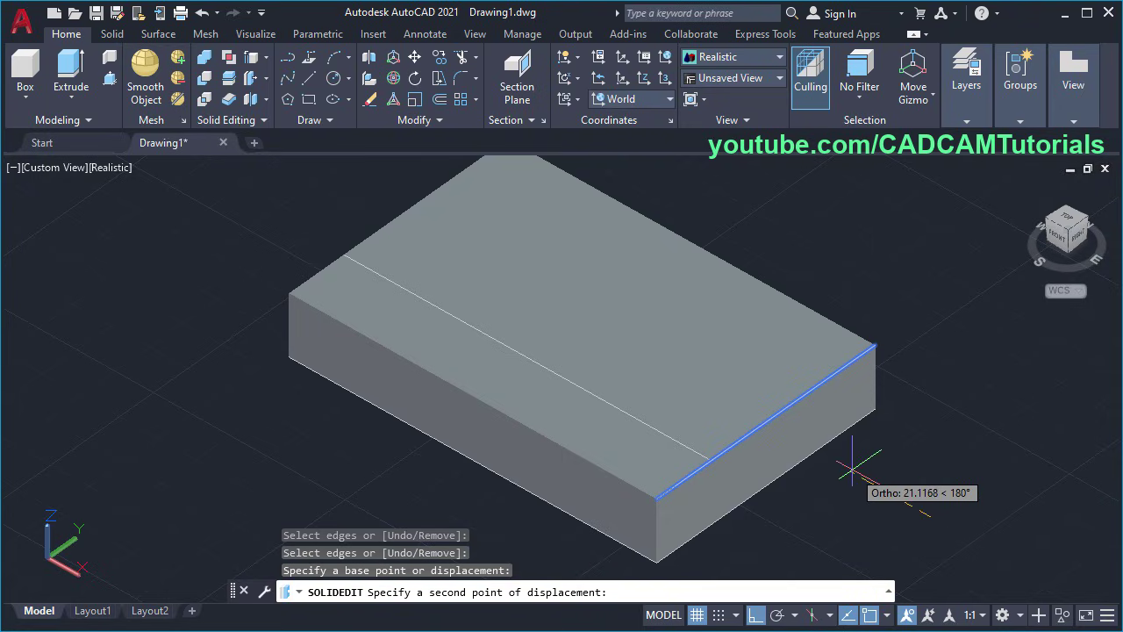
pyautogui.write('20')
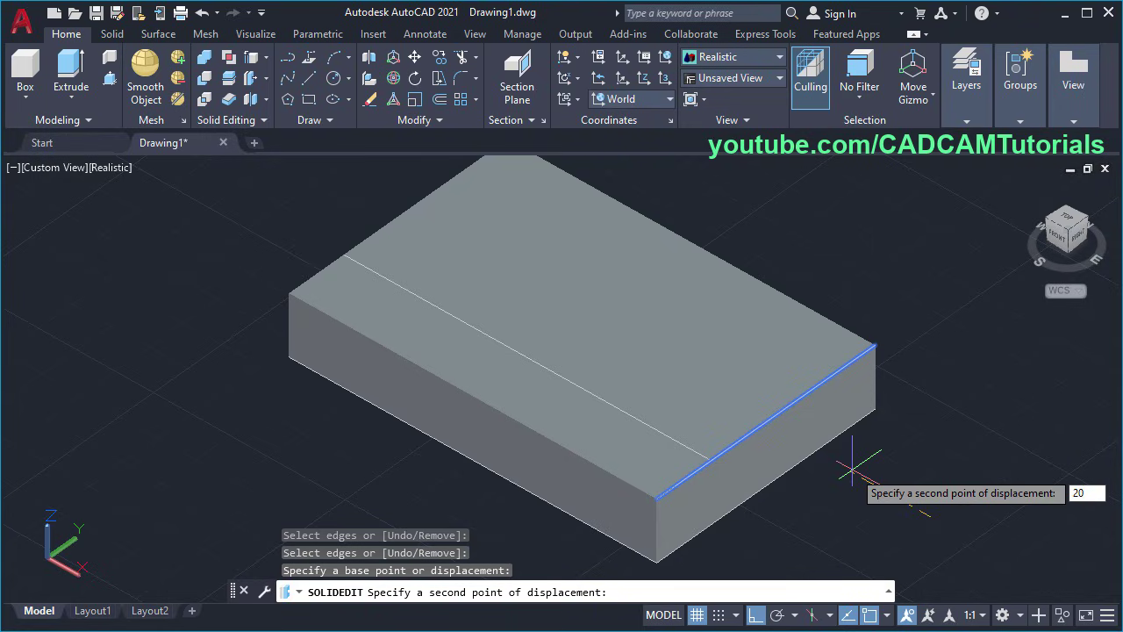
pyautogui.press('Return')
pyautogui.press('Escape')
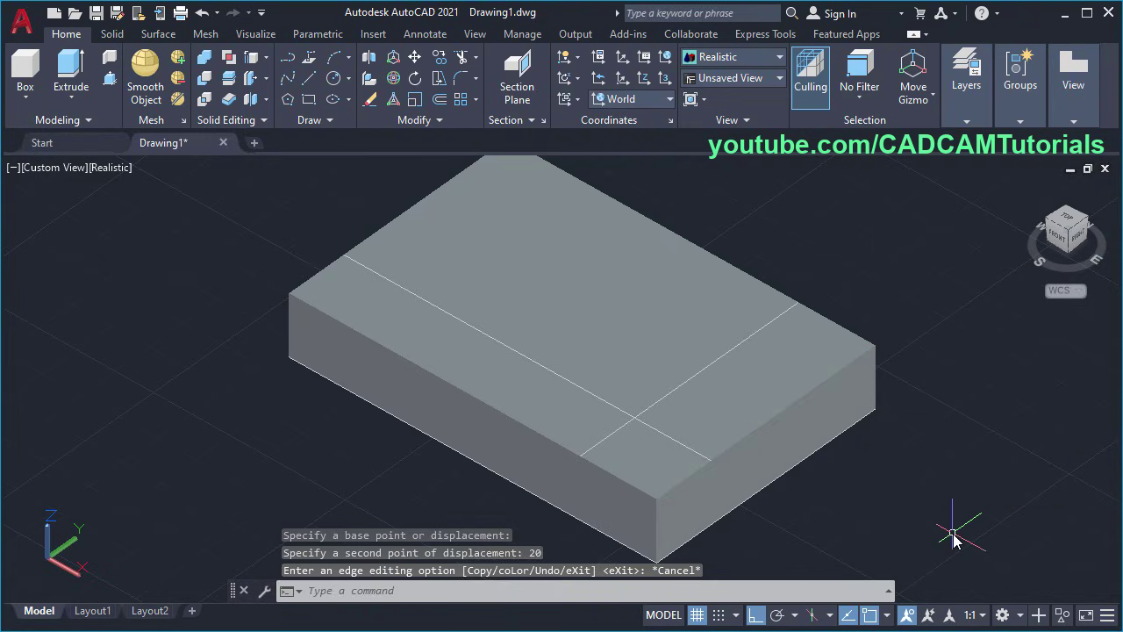
# Offset the copied long line on the top face by 16 toward the back of the base.
pyautogui.click(441, 102)
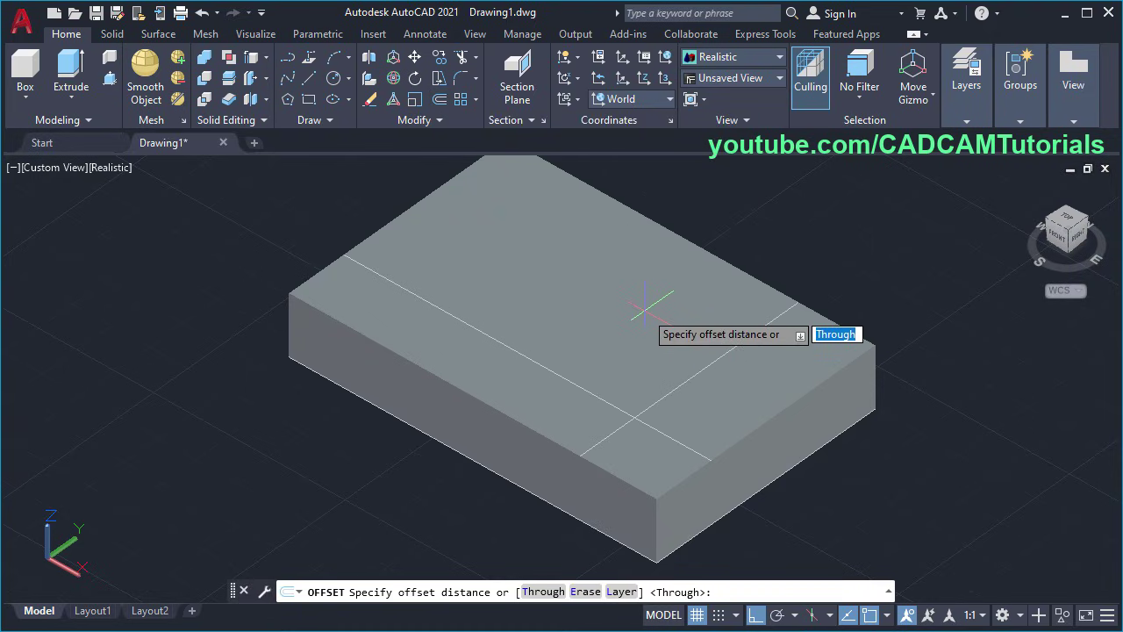
pyautogui.write('16')
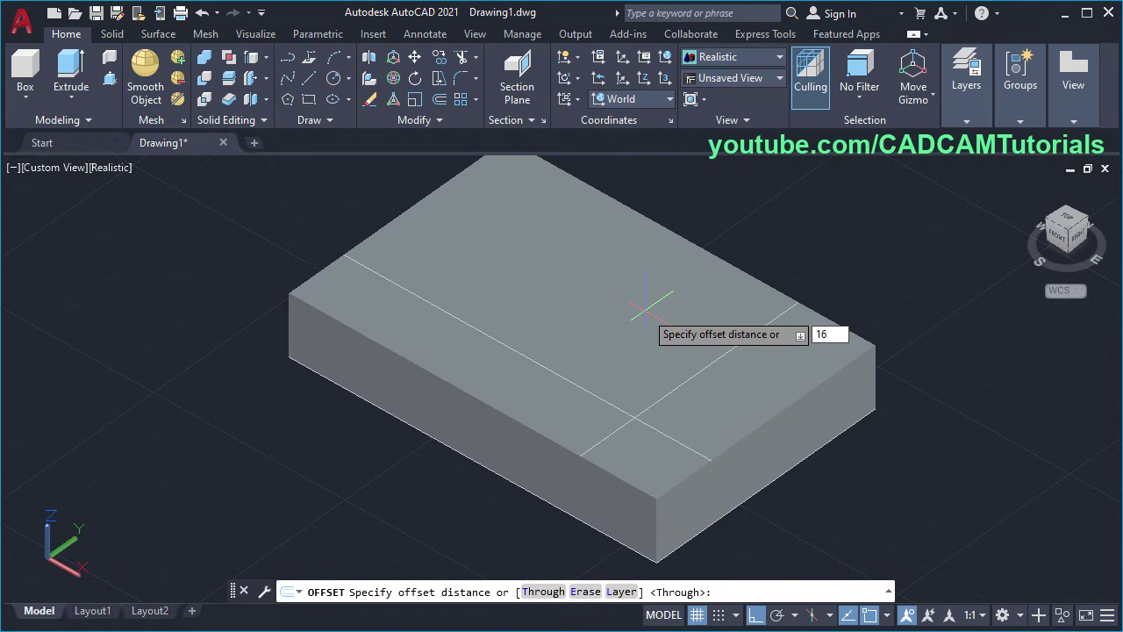
pyautogui.press('Return')
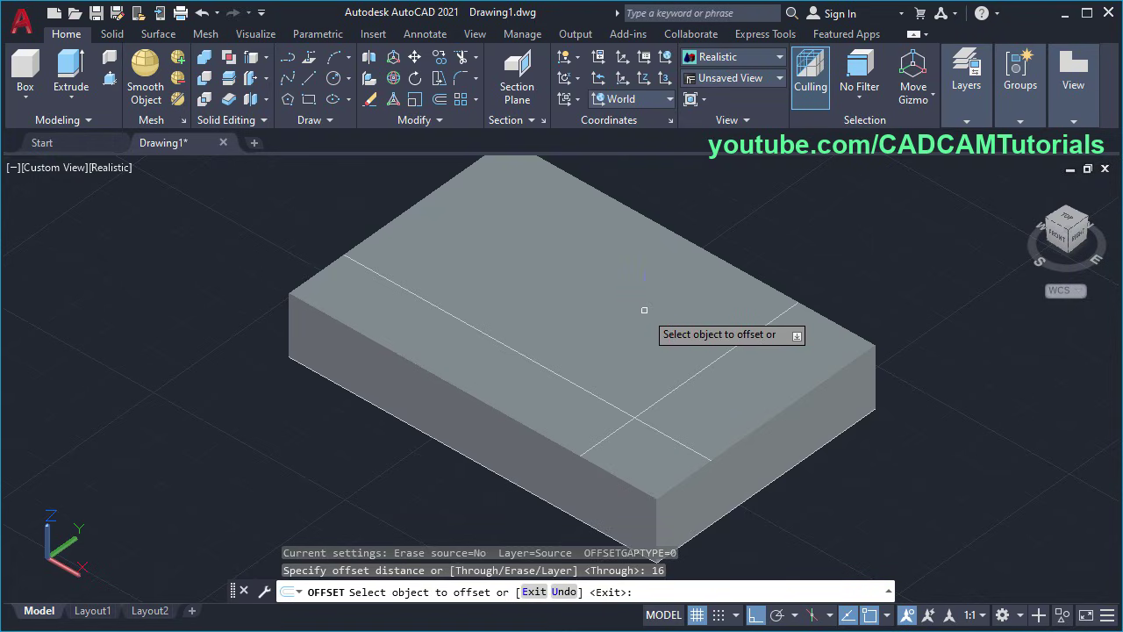
pyautogui.click(678, 433)
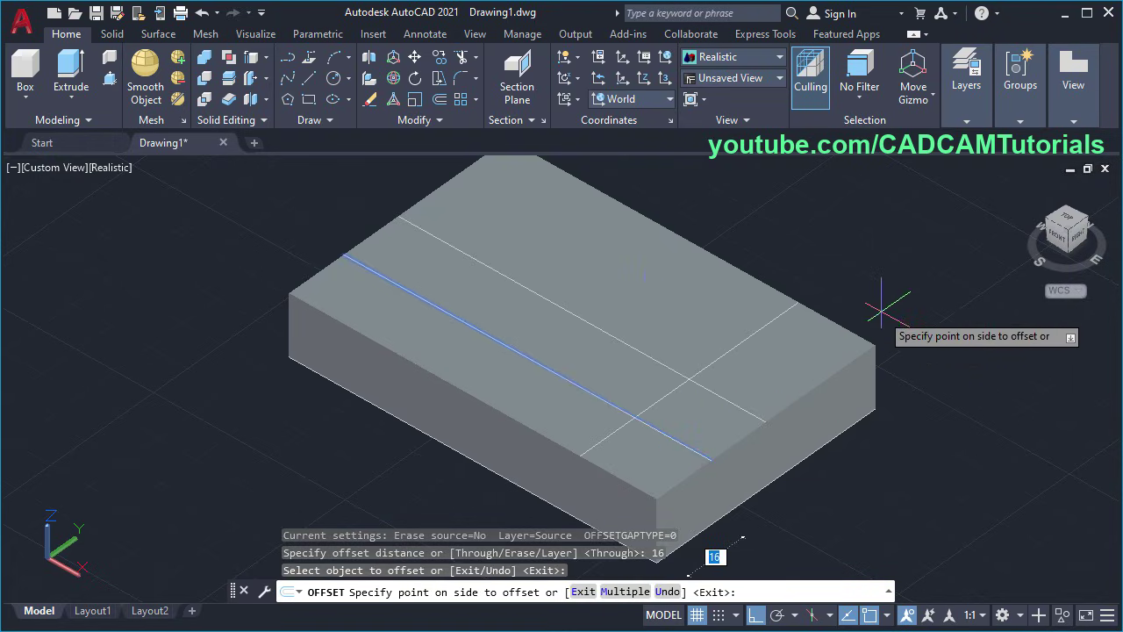
pyautogui.click(891, 293)
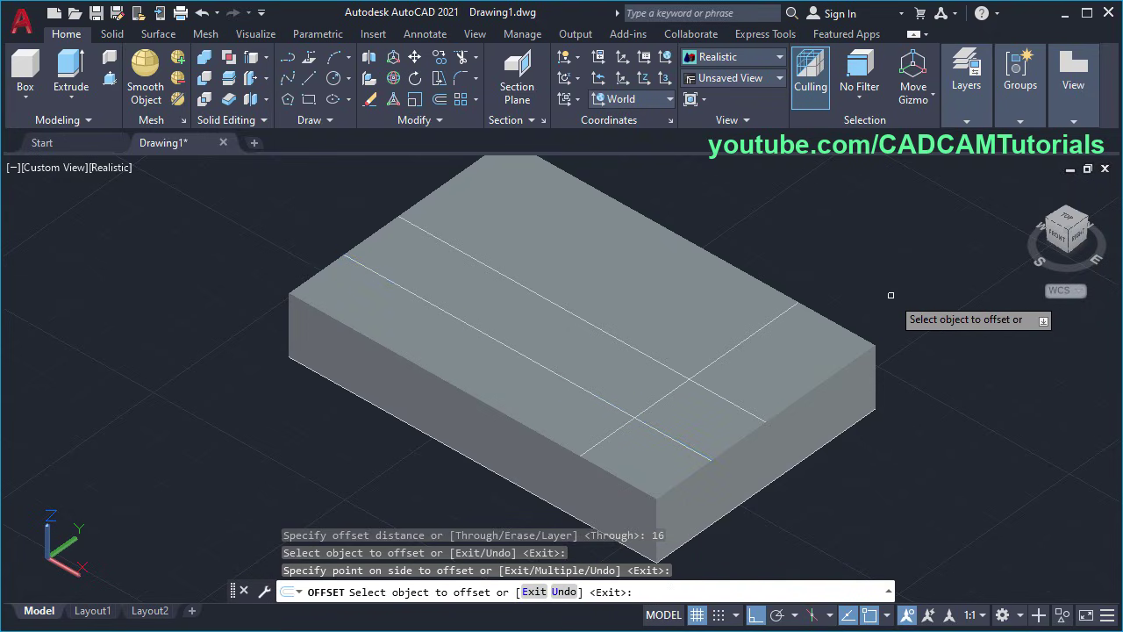
pyautogui.press('Escape')
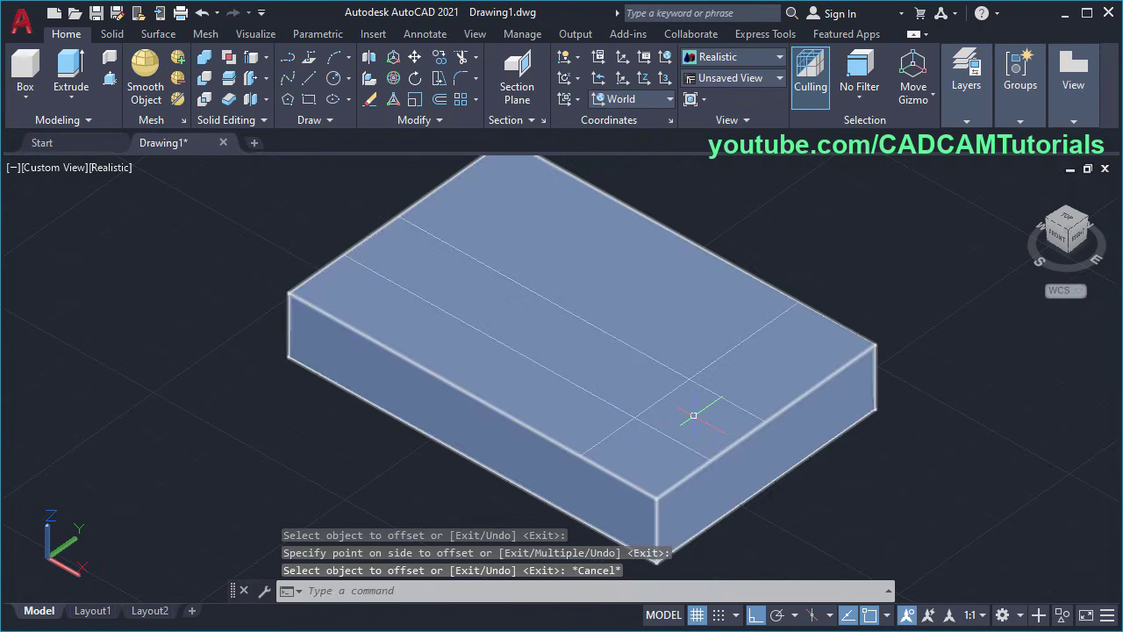
# Draw a 2-Point circle on the top face between the two intersections of the long lines with the cross line.
pyautogui.scroll(4, 698, 412)
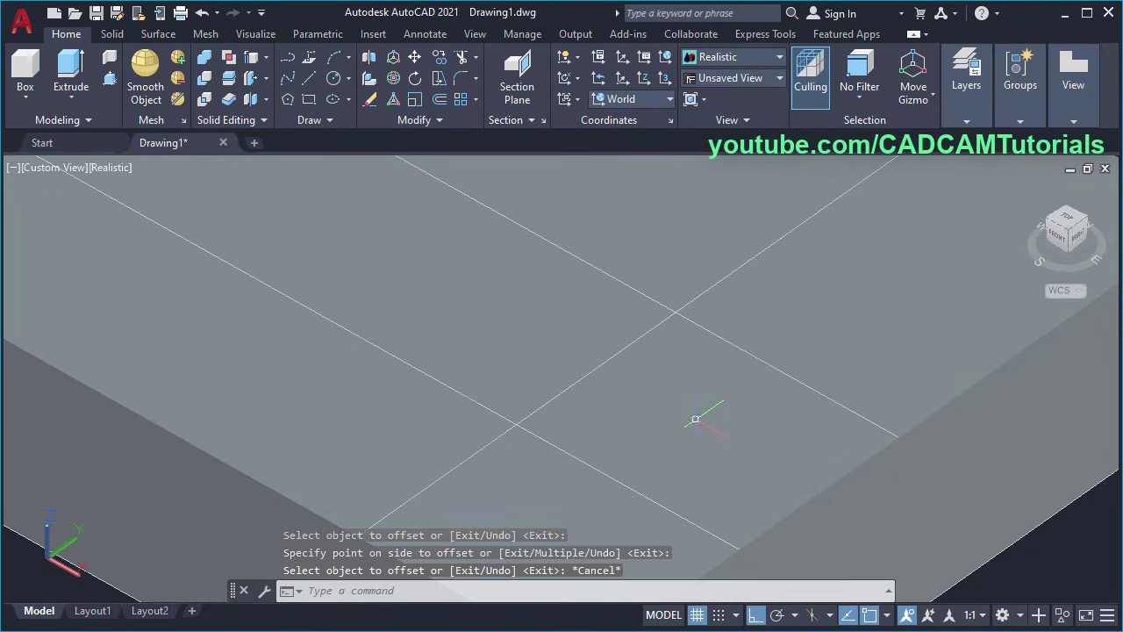
pyautogui.keyDown('shift'); pyautogui.moveTo(696, 419); pyautogui.dragTo(684, 394, button='middle'); pyautogui.keyUp('shift')
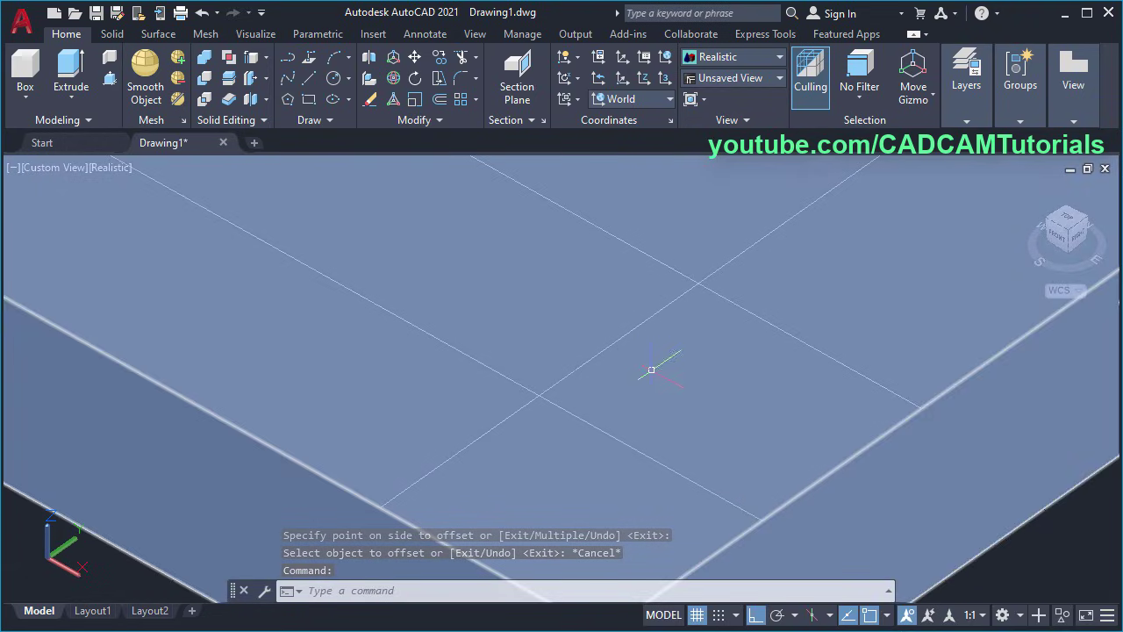
pyautogui.click(349, 82)
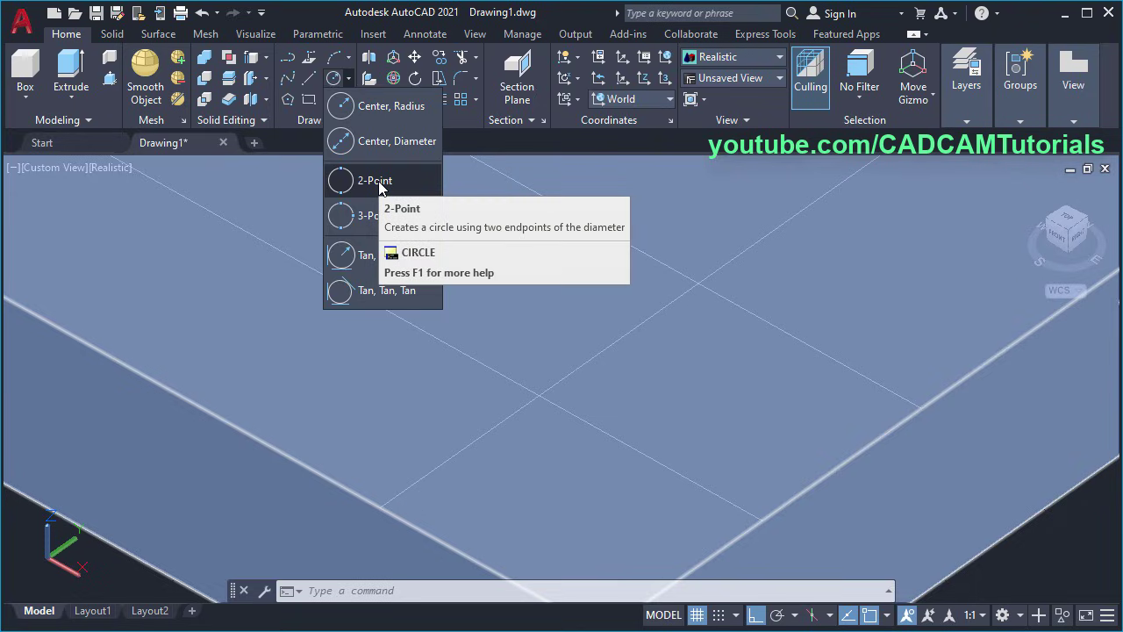
pyautogui.click(378, 182)
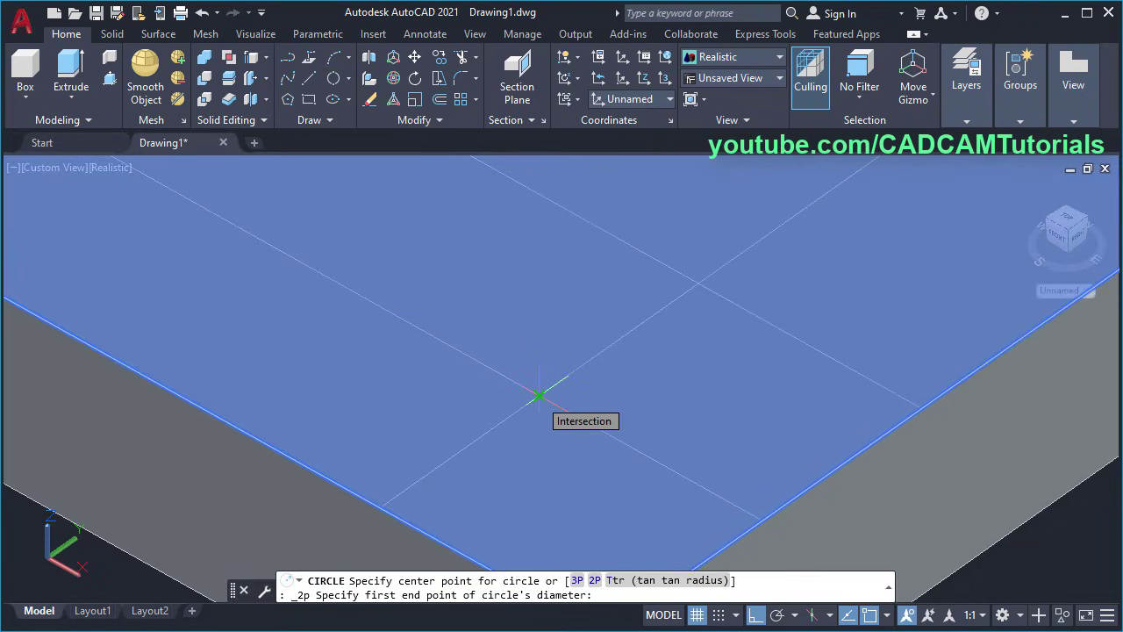
pyautogui.click(539, 395)
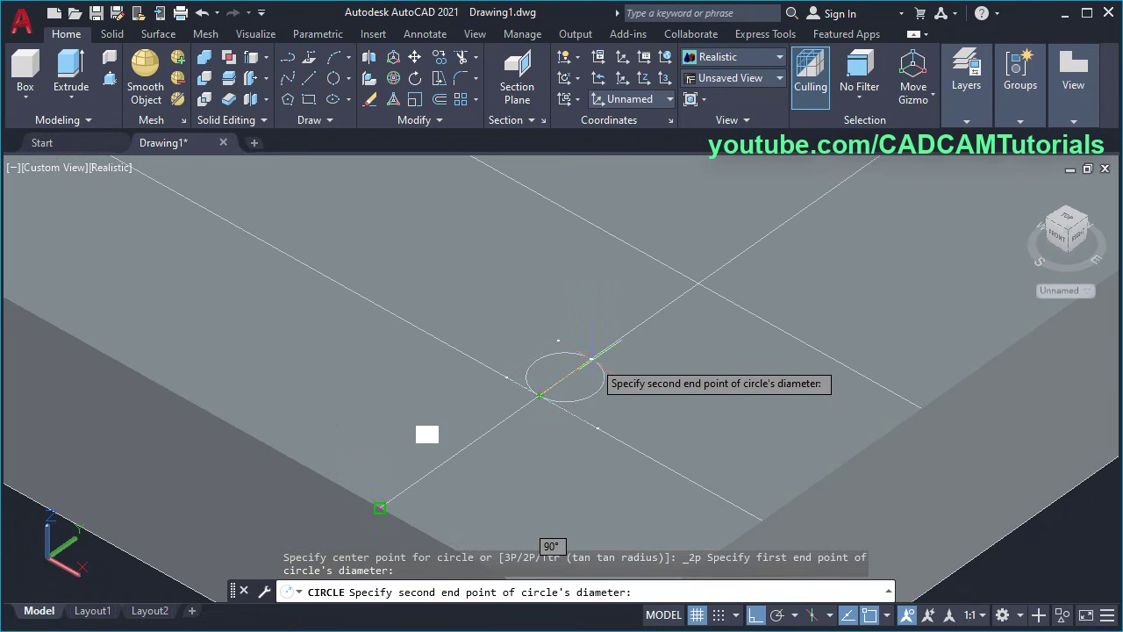
pyautogui.click(698, 283)
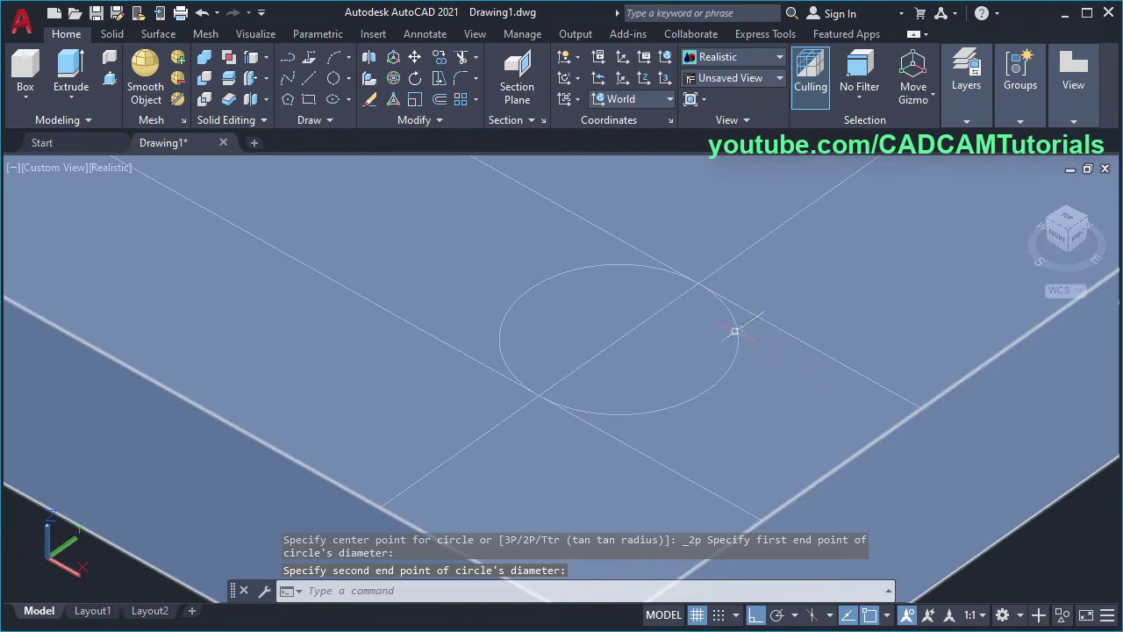
# Trim the circle's half nearest the short right edge and the cross-line segment inside it to form the slot's rounded end.
pyautogui.moveTo(699, 320)
pyautogui.mouseDown(button='middle')
pyautogui.moveTo(634, 316)
pyautogui.moveTo(614, 329)
pyautogui.mouseUp(button='middle')
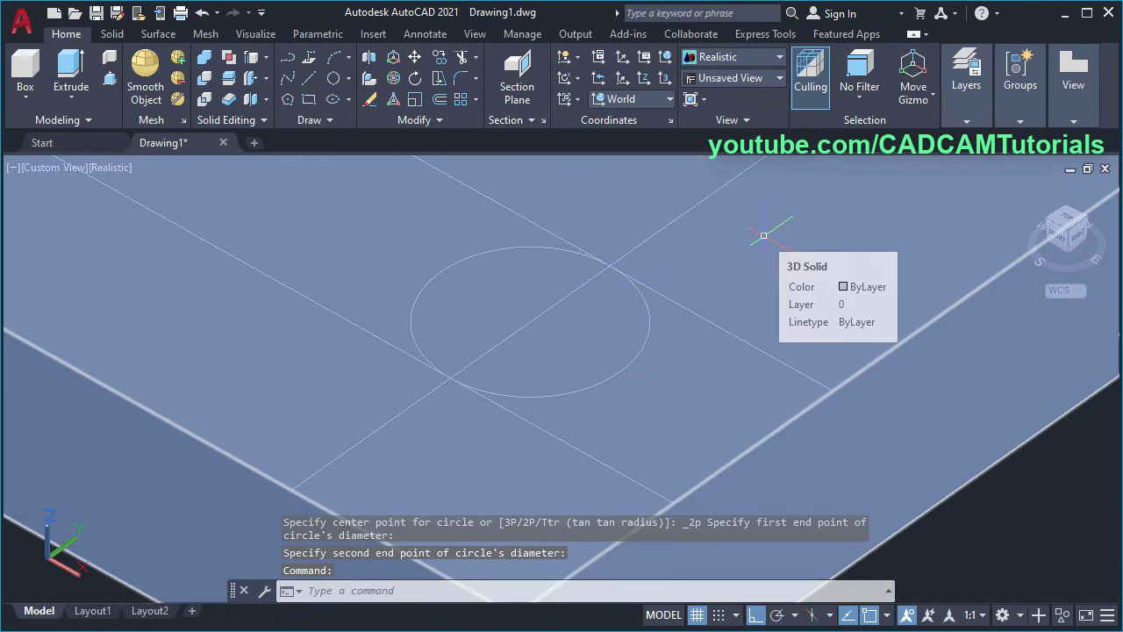
pyautogui.write('t')
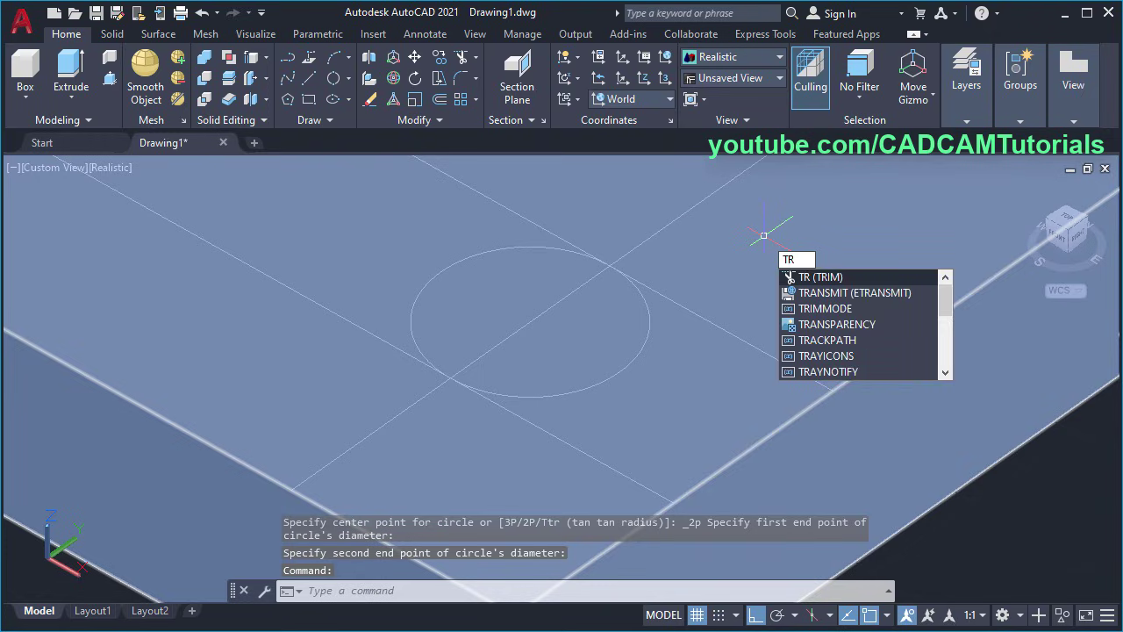
pyautogui.press('Return')
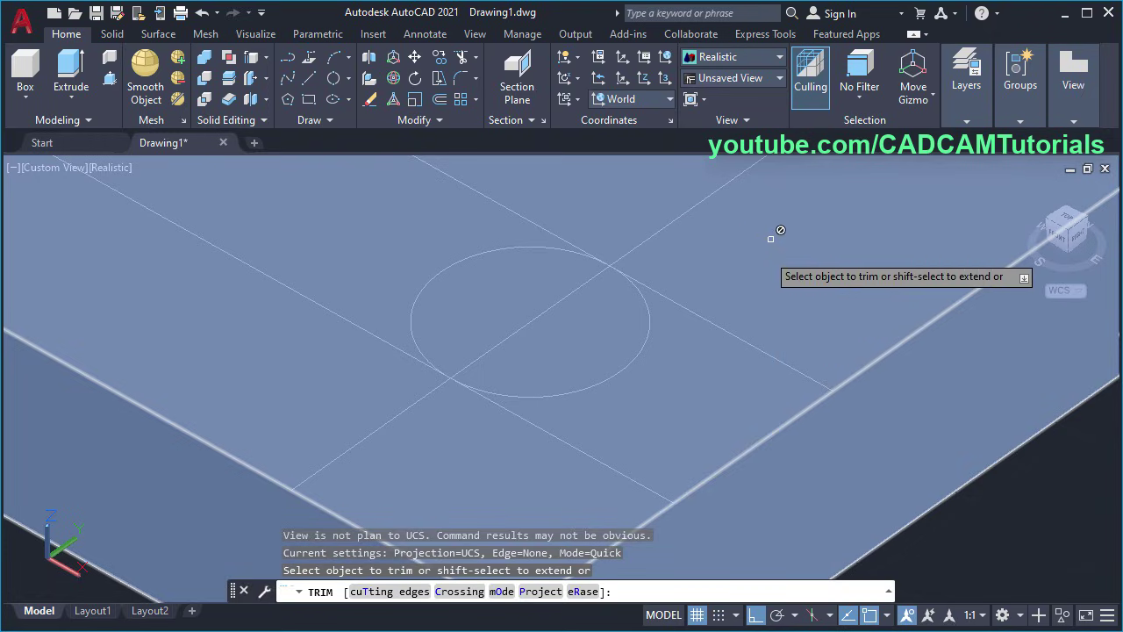
pyautogui.click(617, 369)
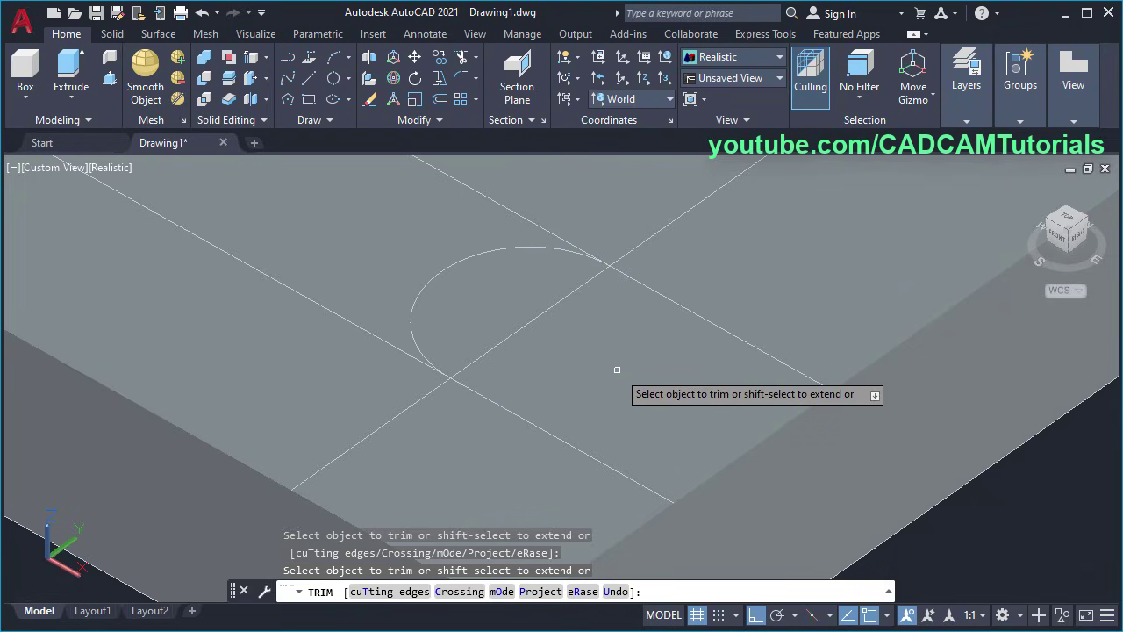
pyautogui.click(521, 326)
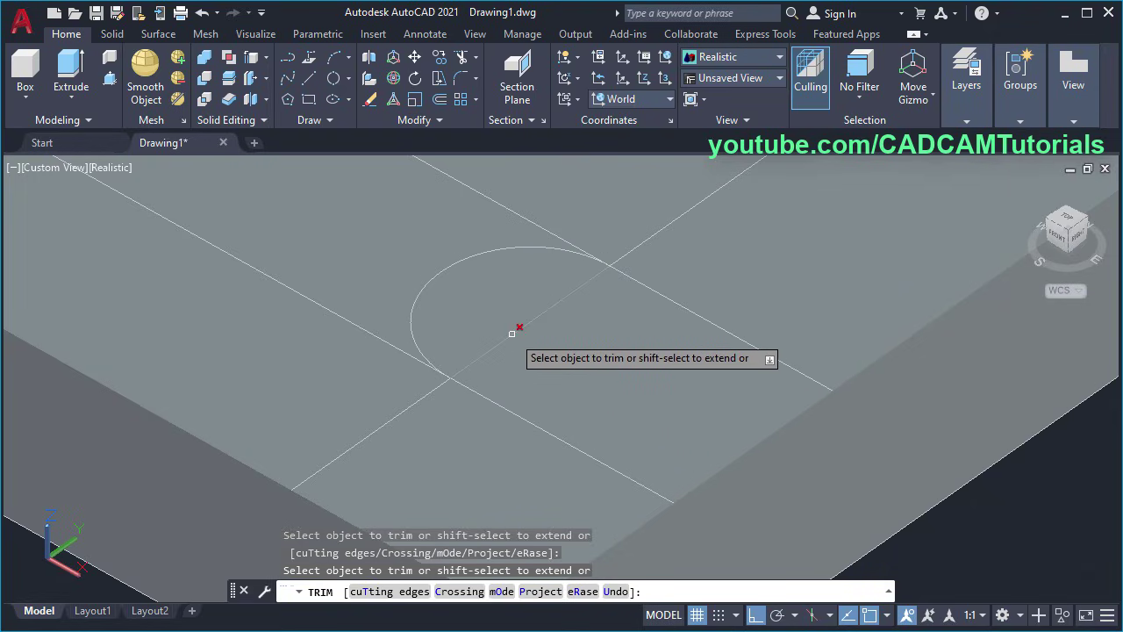
pyautogui.press('Escape')
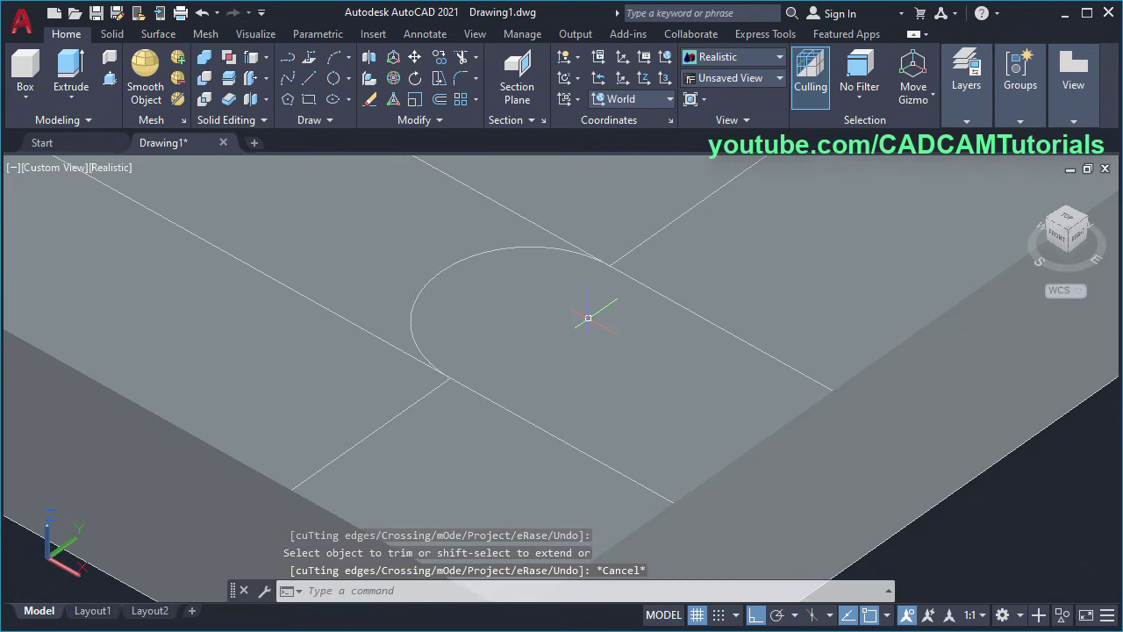
# Presspull the round-ended slot area on the top face down through the base to its bottom corner.
pyautogui.scroll(-2, 608, 314)
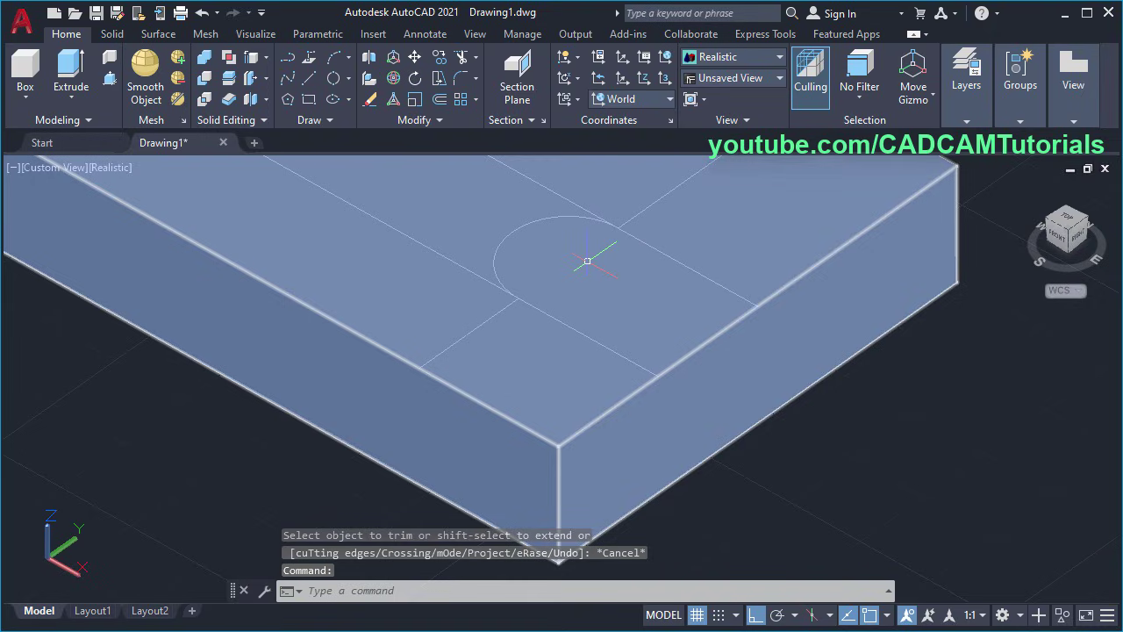
pyautogui.click(110, 79)
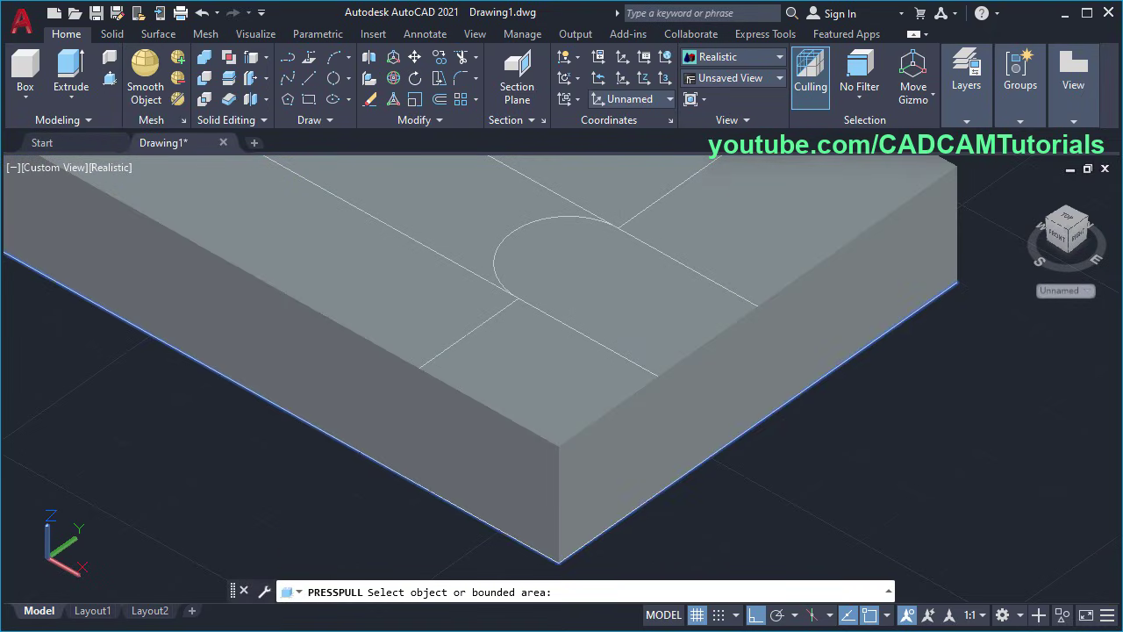
pyautogui.click(627, 285)
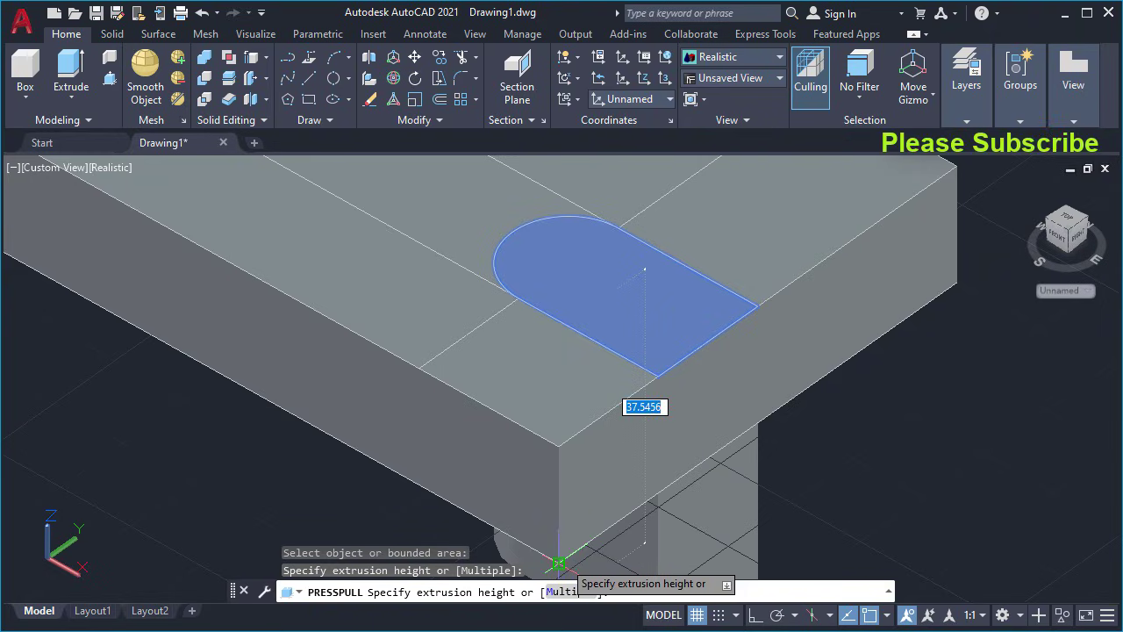
pyautogui.moveTo(559, 562); pyautogui.dragTo(527, 491, button='middle')
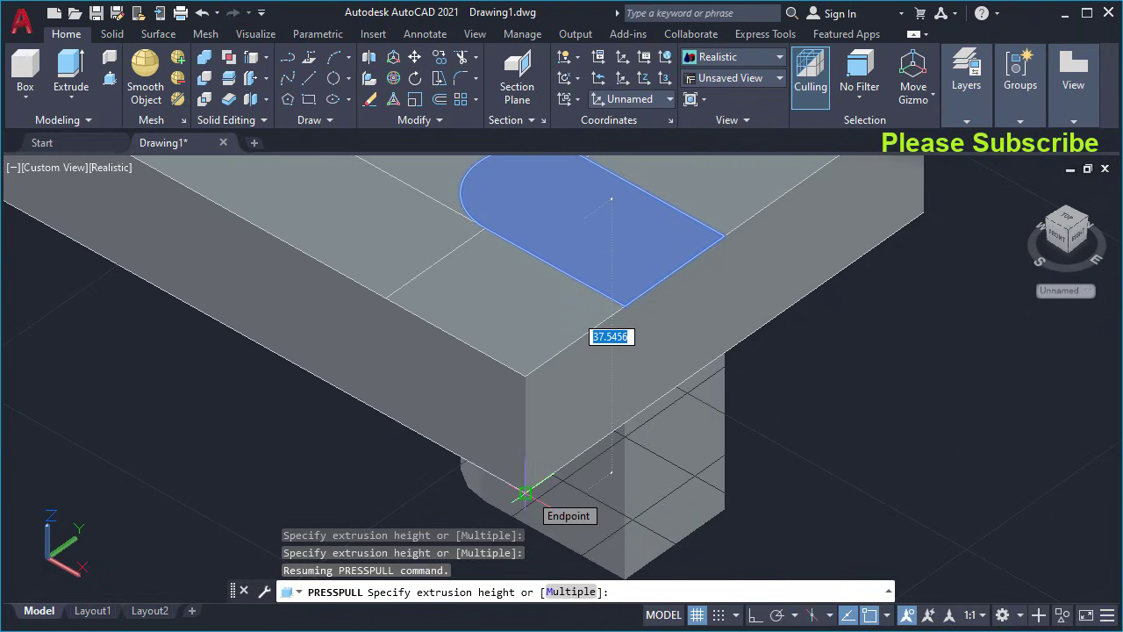
pyautogui.click(525, 493)
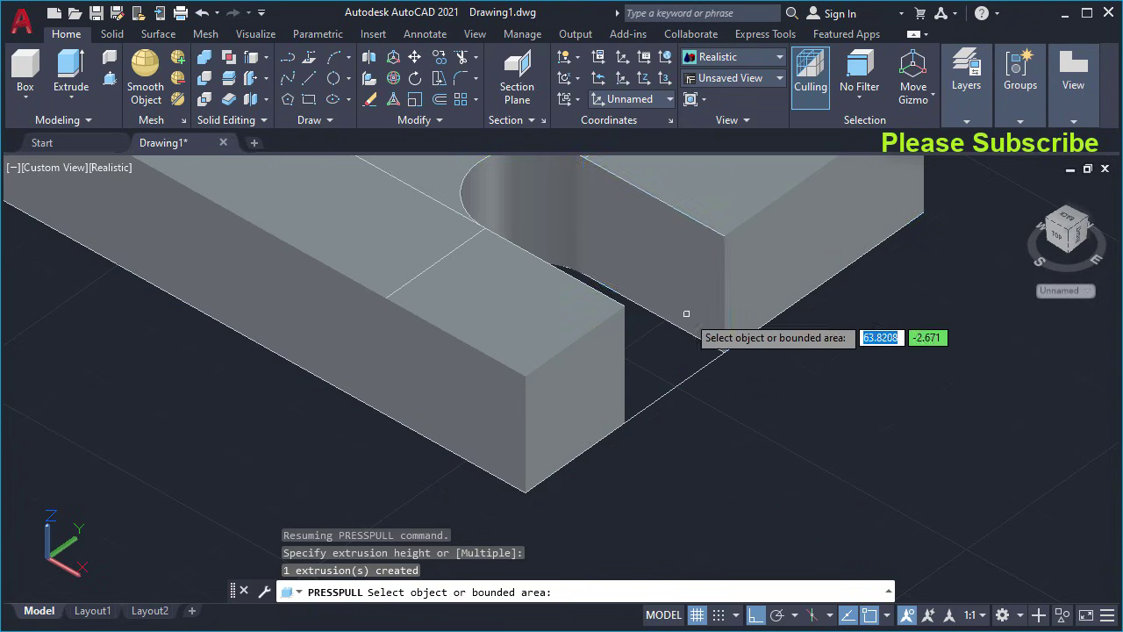
pyautogui.keyDown('shift'); pyautogui.moveTo(676, 388); pyautogui.dragTo(746, 477, button='middle'); pyautogui.keyUp('shift')
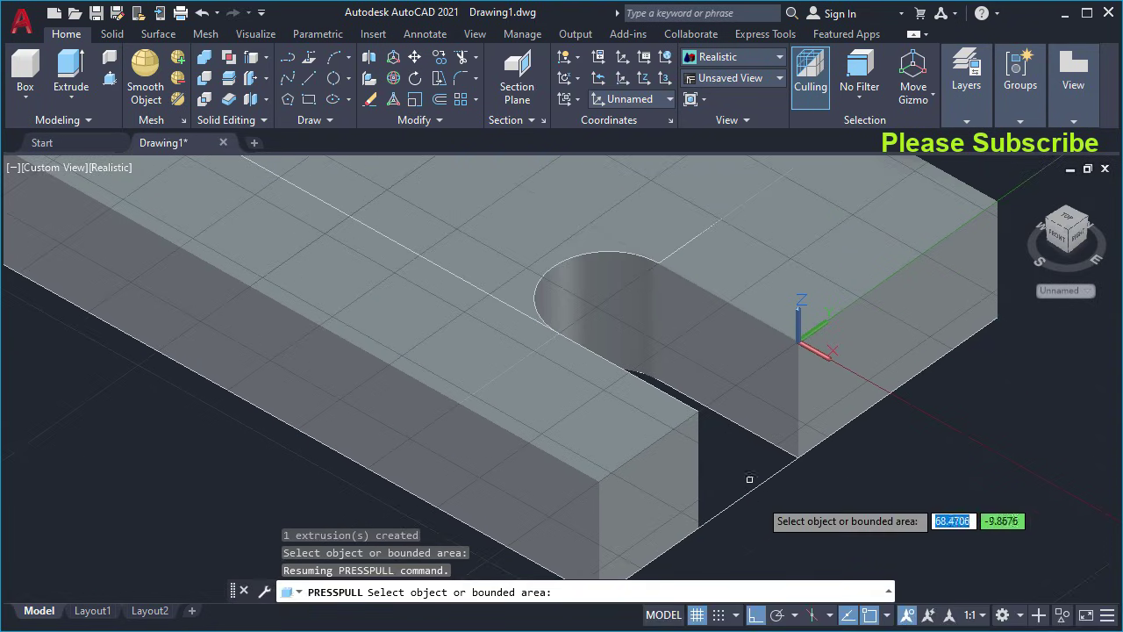
pyautogui.press('Return')
pyautogui.scroll(-5, 640, 363)
pyautogui.moveTo(641, 359)
pyautogui.keyDown('shift'); pyautogui.mouseDown(button='middle')
pyautogui.moveTo(672, 343)
pyautogui.moveTo(652, 378)
pyautogui.mouseUp(button='middle'); pyautogui.keyUp('shift')
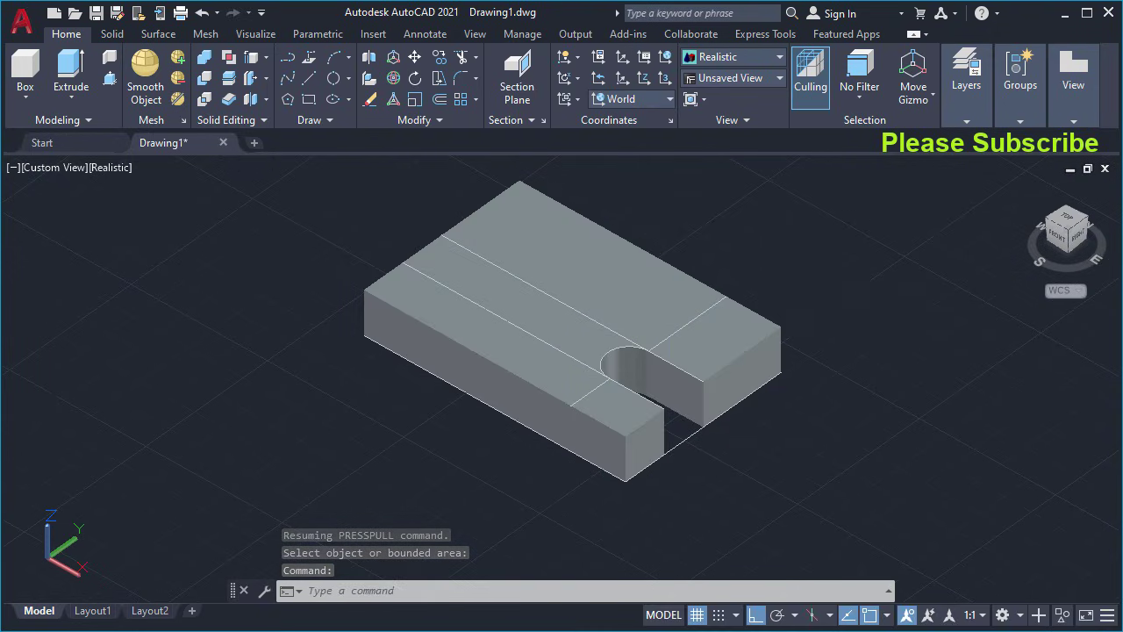
# Hide the base solid so only its construction lines and outline remain displayed.
pyautogui.rightClick(836, 286)
pyautogui.moveTo(882, 372)
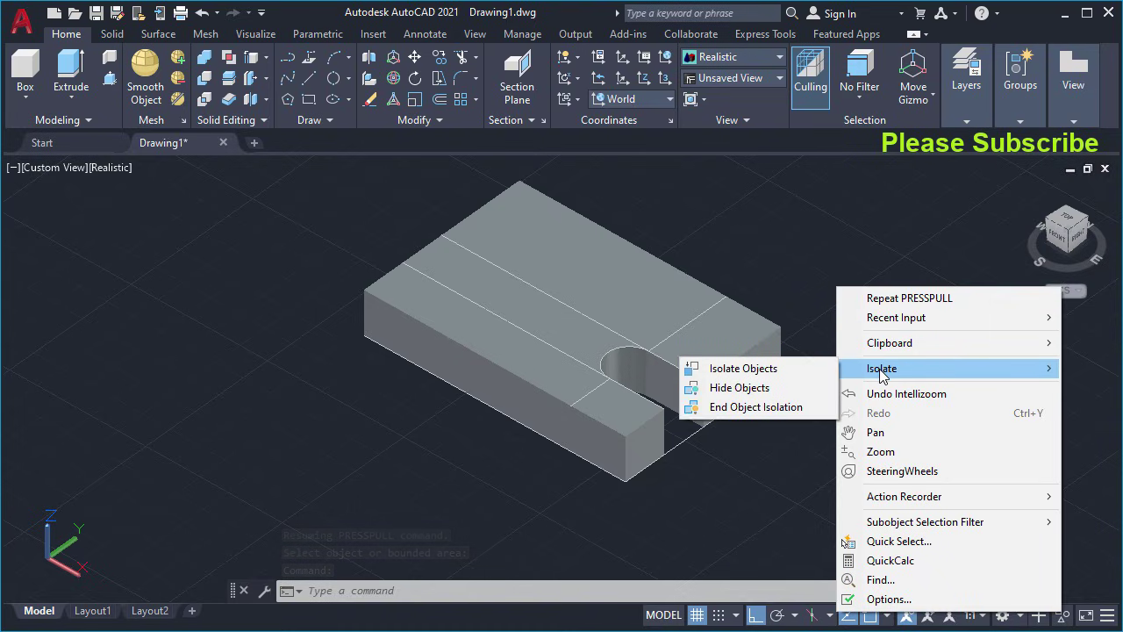
pyautogui.click(732, 396)
pyautogui.click(728, 343)
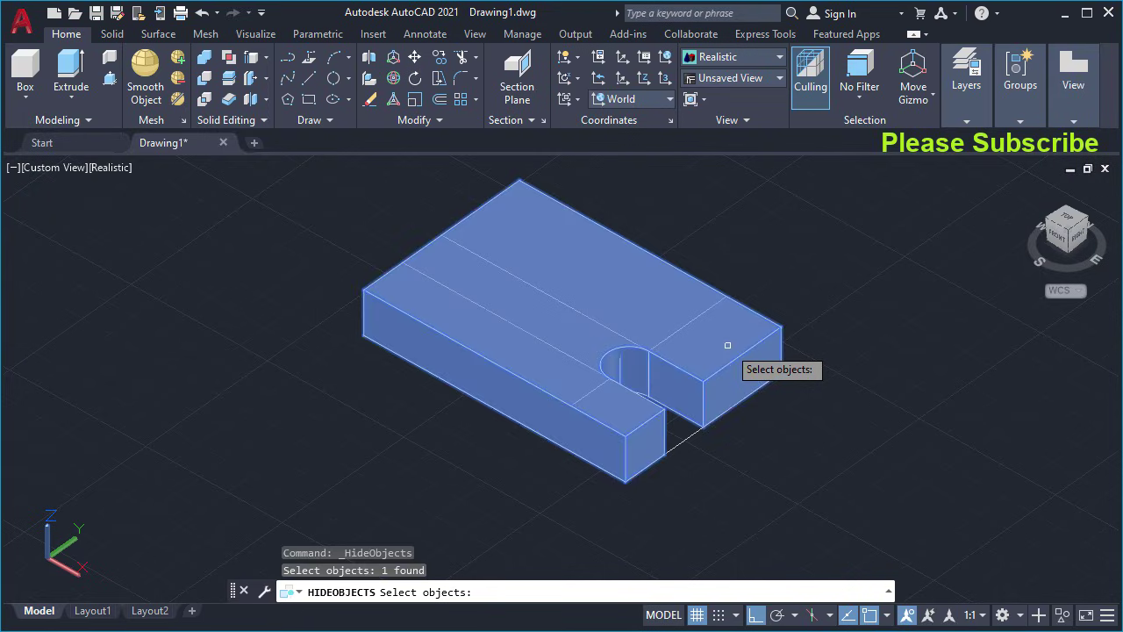
pyautogui.press('Return')
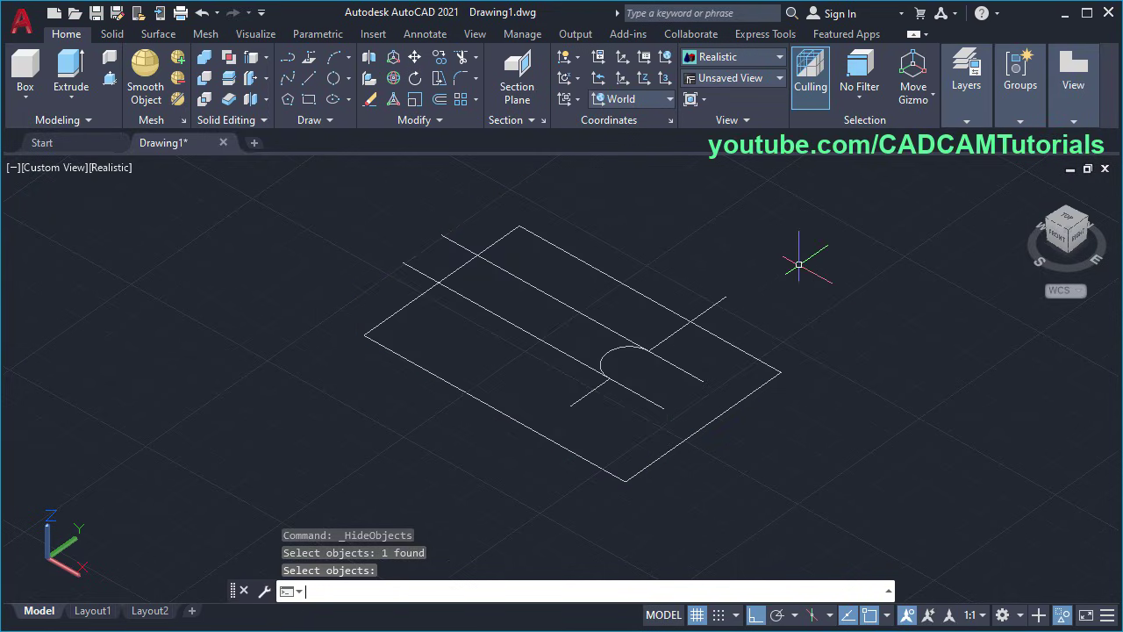
# Erase the base outline and all the slot's construction lines and arc.
pyautogui.write('e')
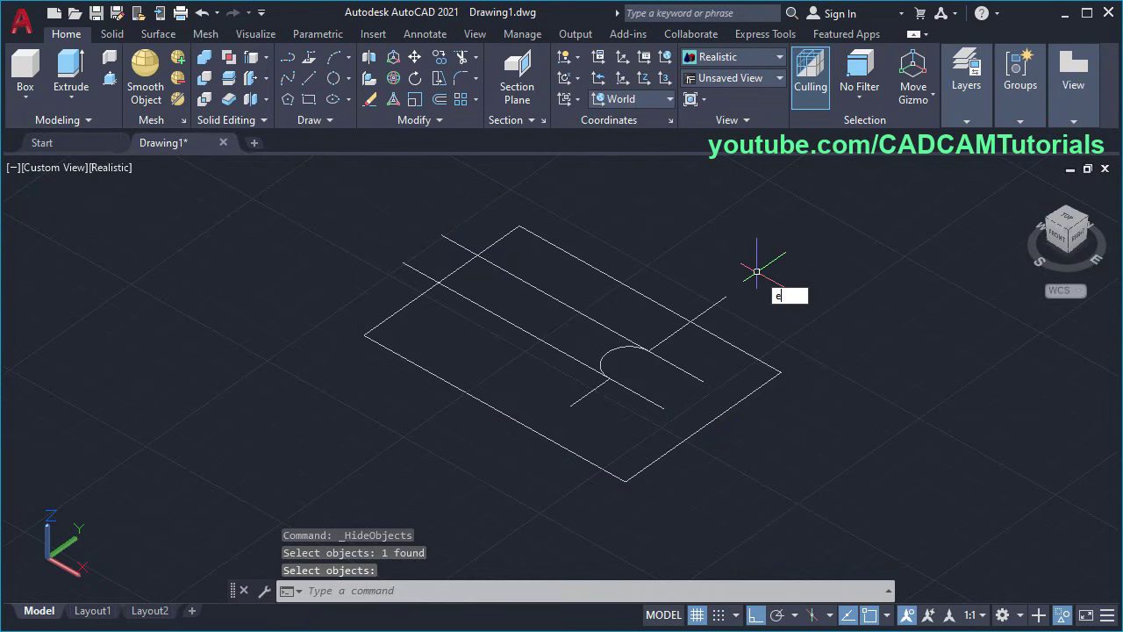
pyautogui.press('Return')
pyautogui.click(754, 260)
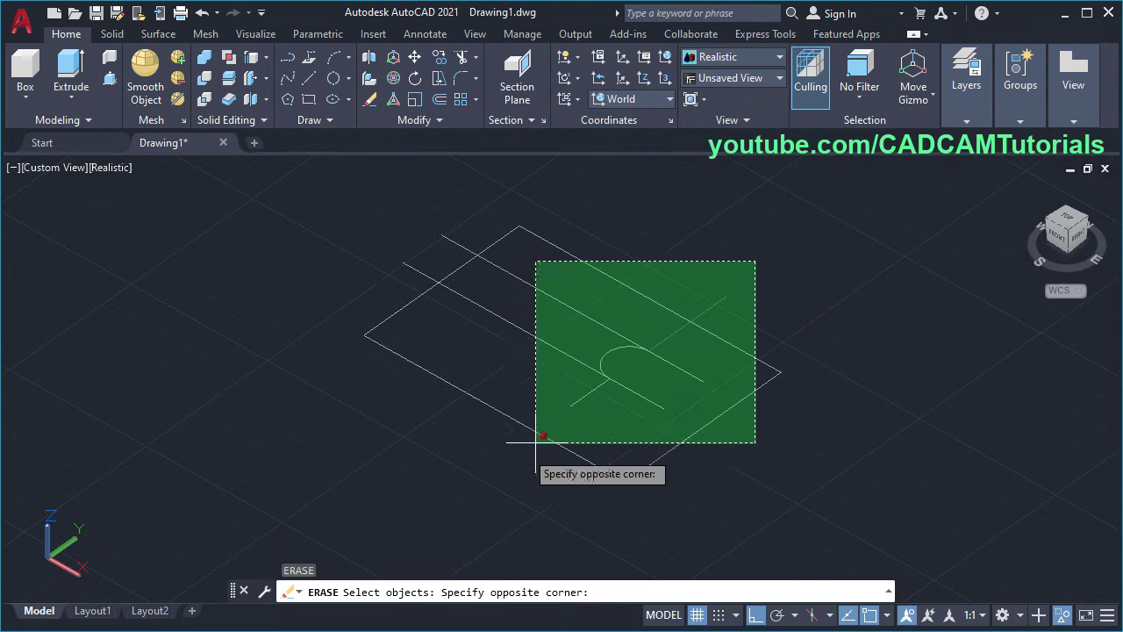
pyautogui.click(424, 486)
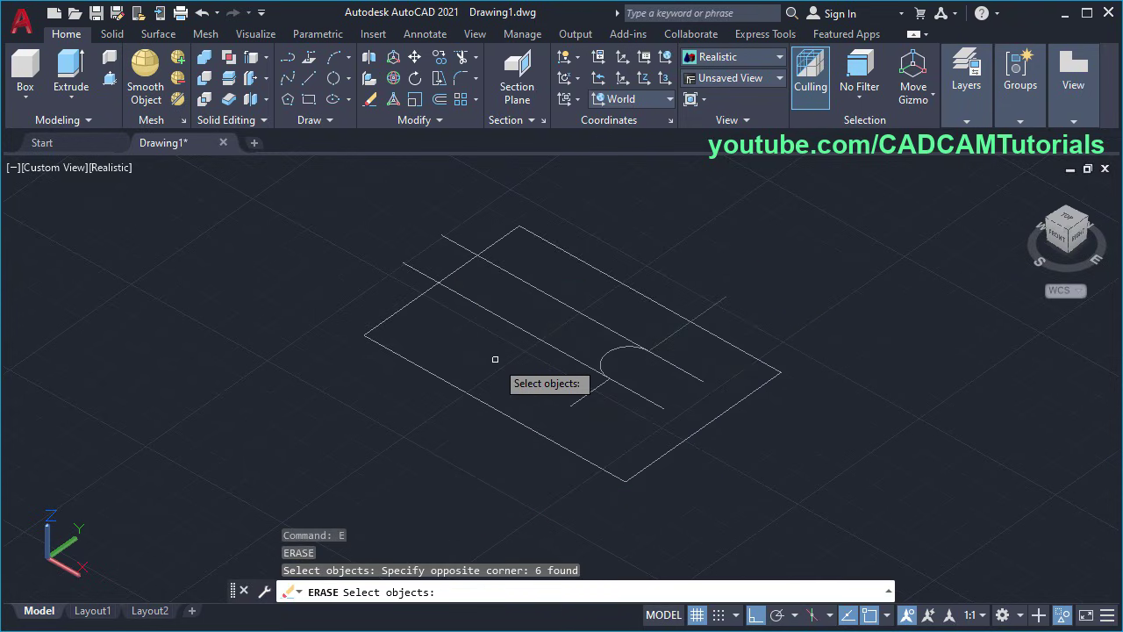
pyautogui.press('Return')
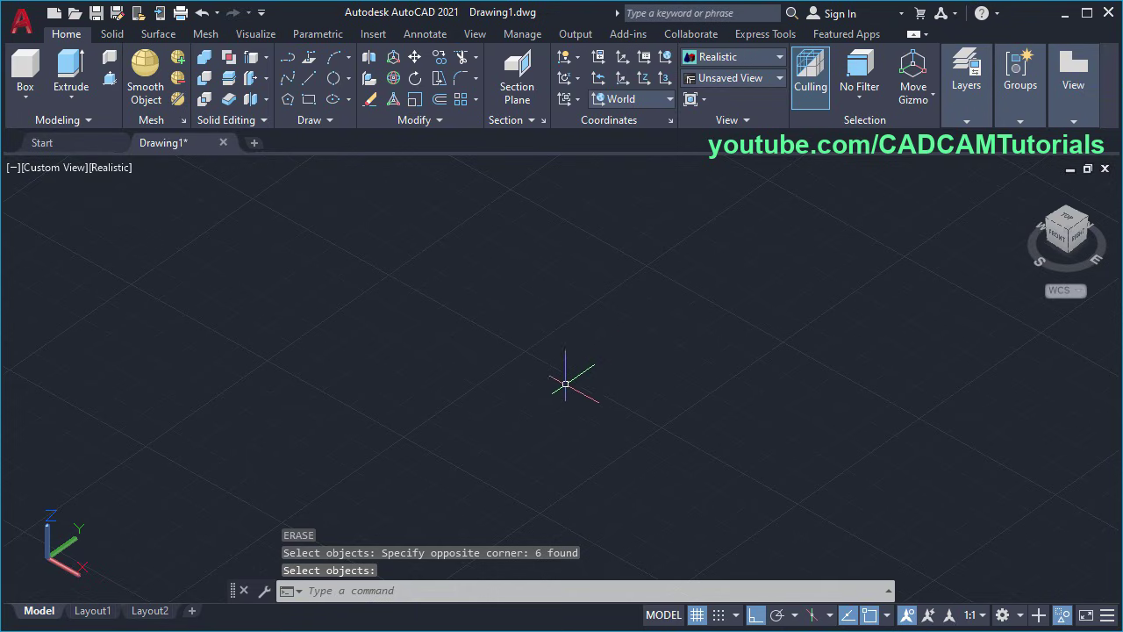
# End object isolation to show the base solid again.
pyautogui.rightClick(639, 279)
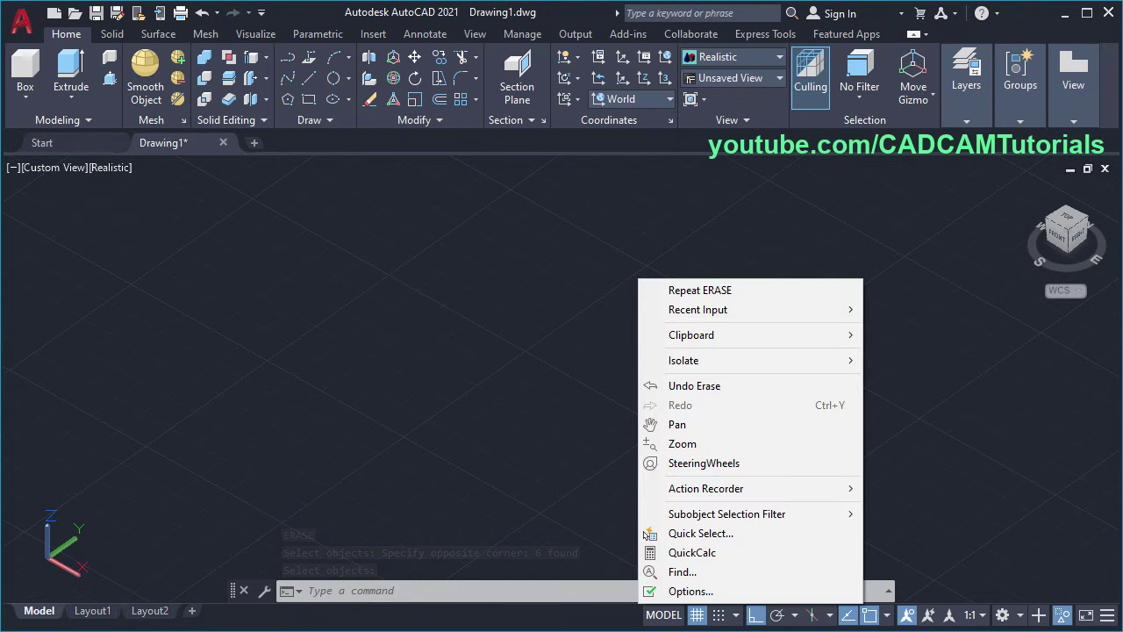
pyautogui.moveTo(848, 369)
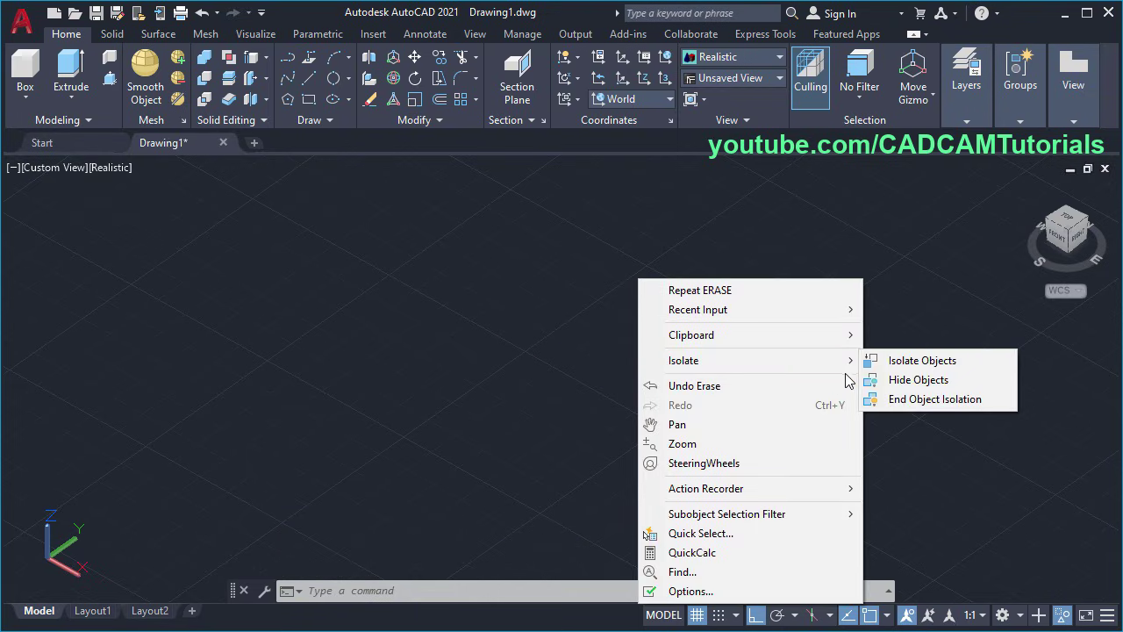
pyautogui.click(904, 406)
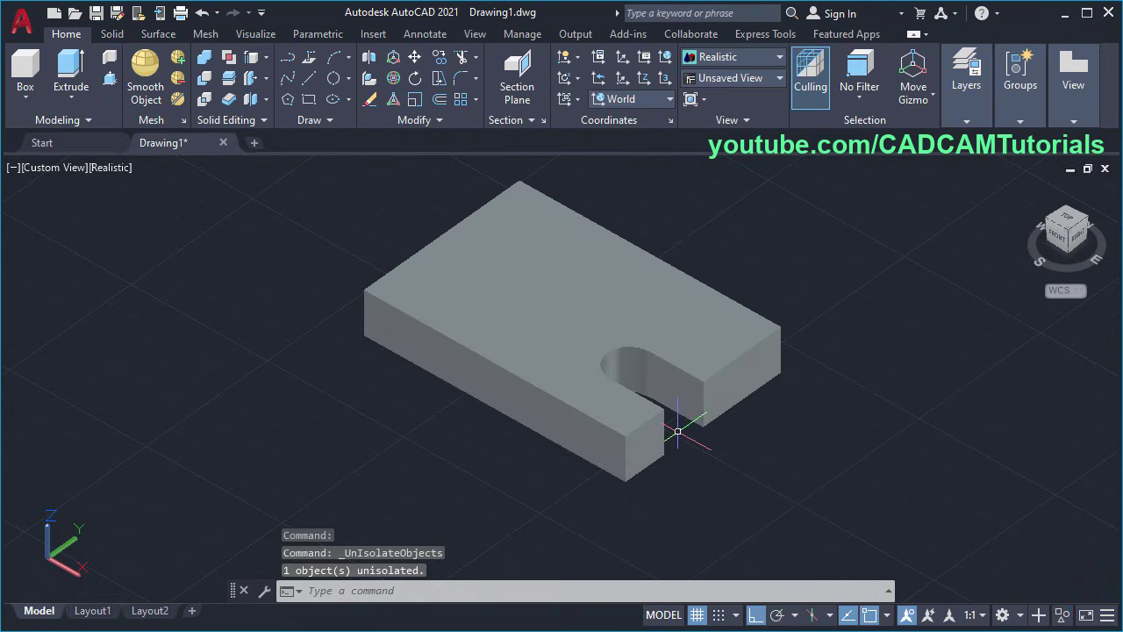
# Using the reference dimensions, create a box 16 by 64 and 64 high from the bottom front corner at the base's unslotted end.
pyautogui.hotkey('alt', 'Tab')
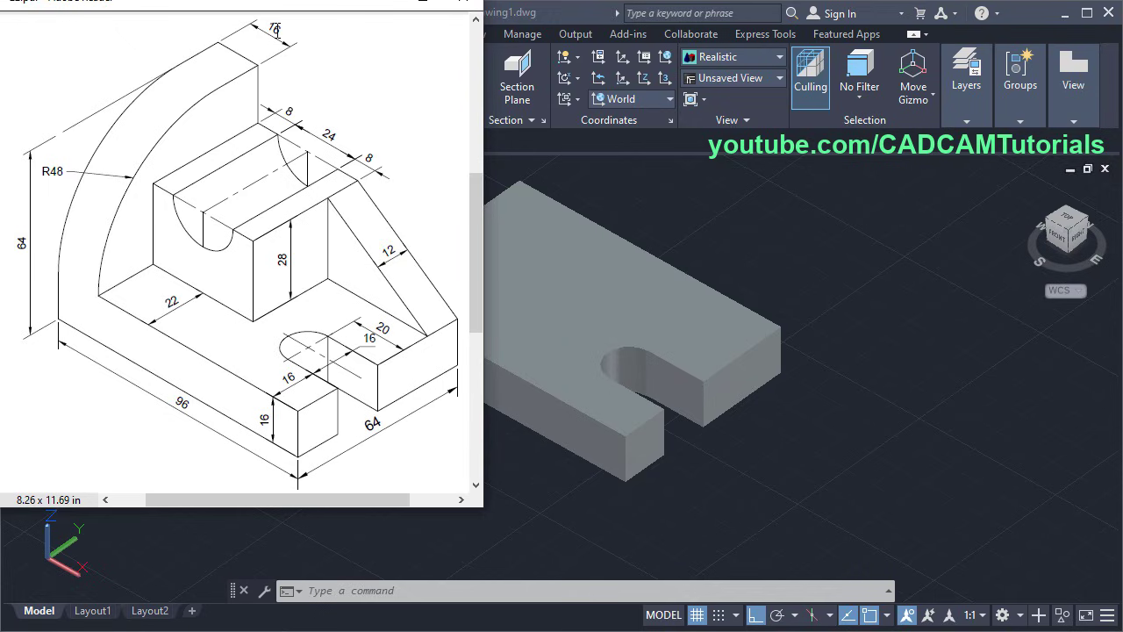
pyautogui.click(652, 245)
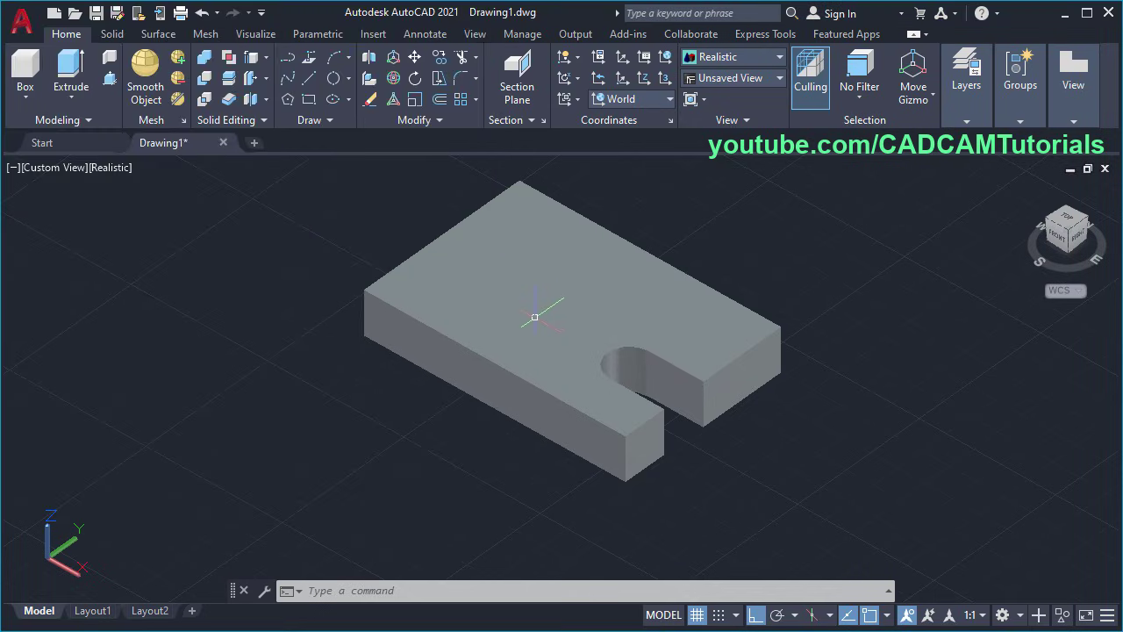
pyautogui.moveTo(532, 316); pyautogui.dragTo(553, 410, button='middle')
pyautogui.scroll(5, 388, 351)
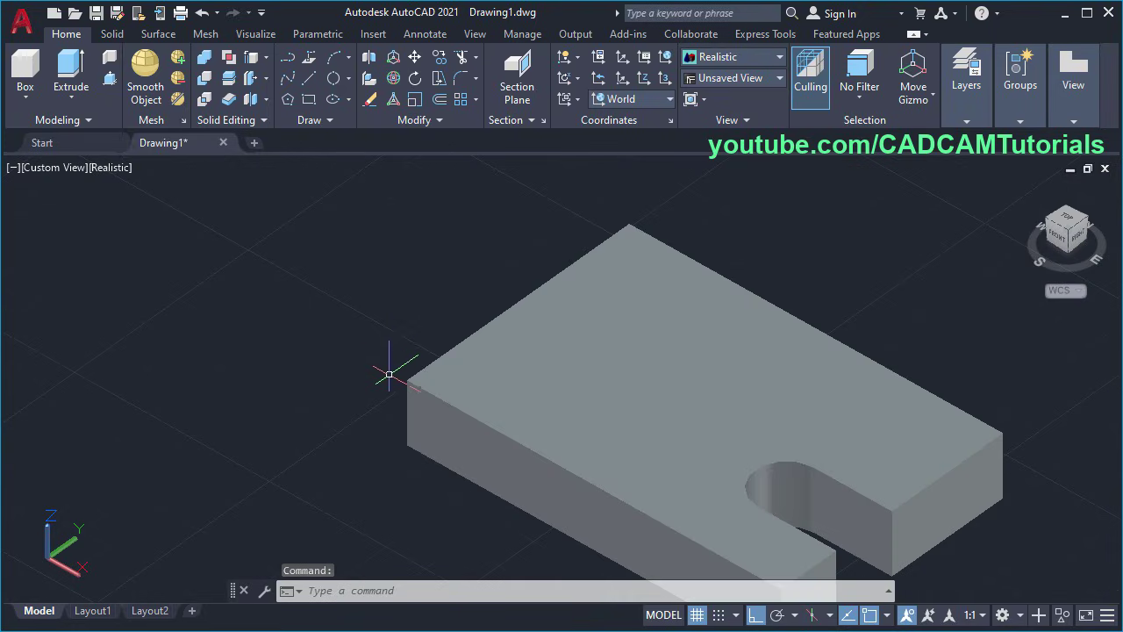
pyautogui.moveTo(552, 371)
pyautogui.mouseDown(button='middle')
pyautogui.moveTo(513, 341)
pyautogui.moveTo(544, 376)
pyautogui.mouseUp(button='middle')
pyautogui.scroll(-3, 514, 341)
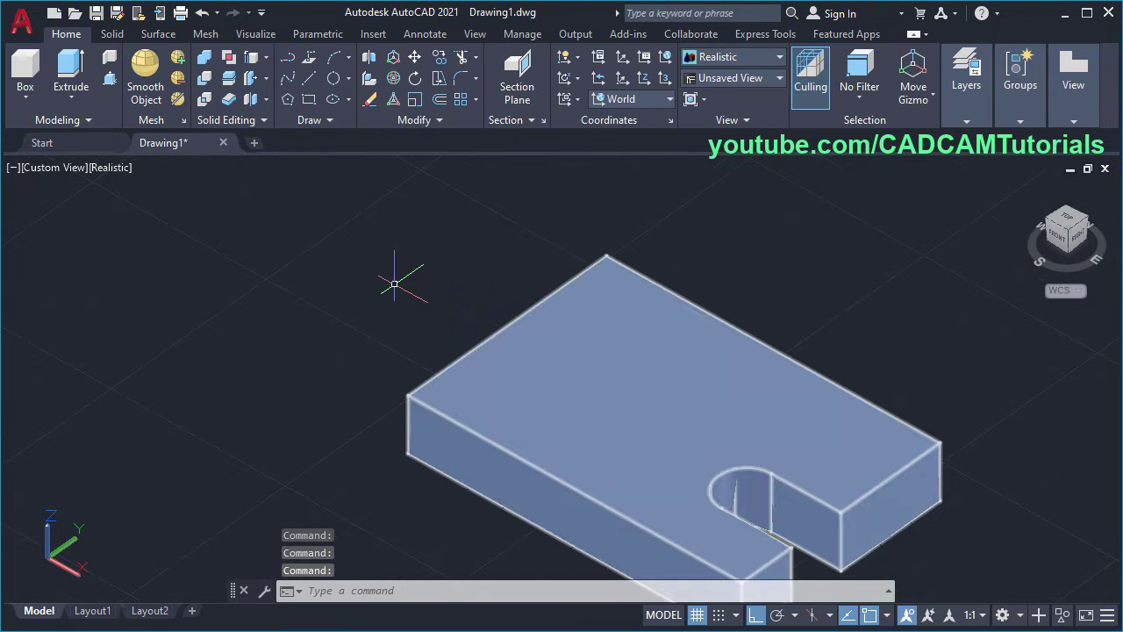
pyautogui.click(23, 72)
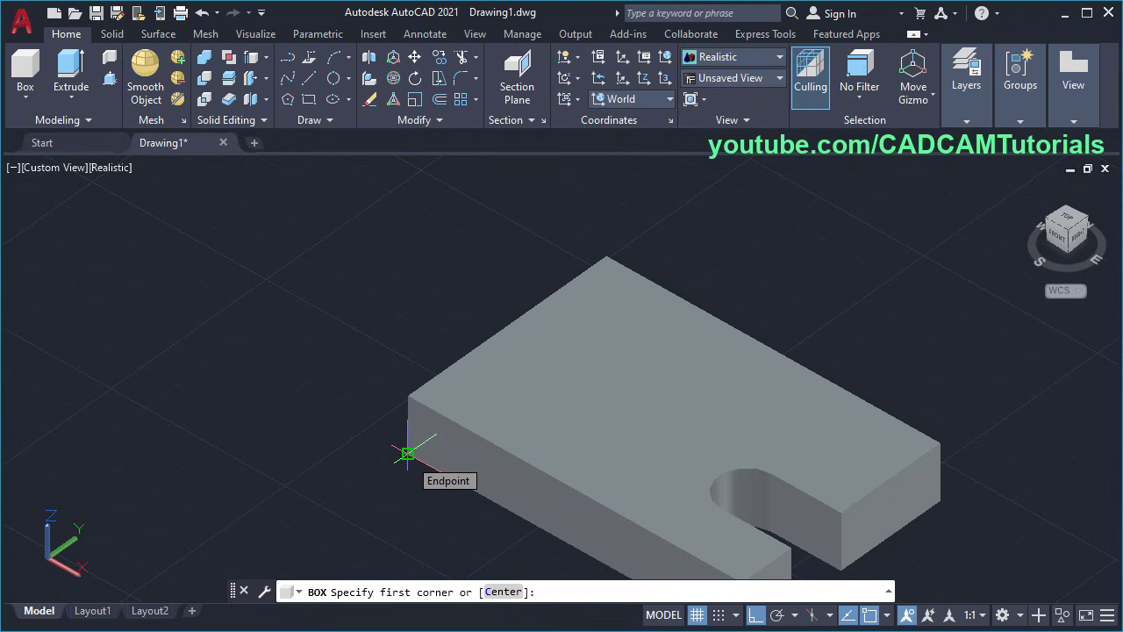
pyautogui.click(407, 453)
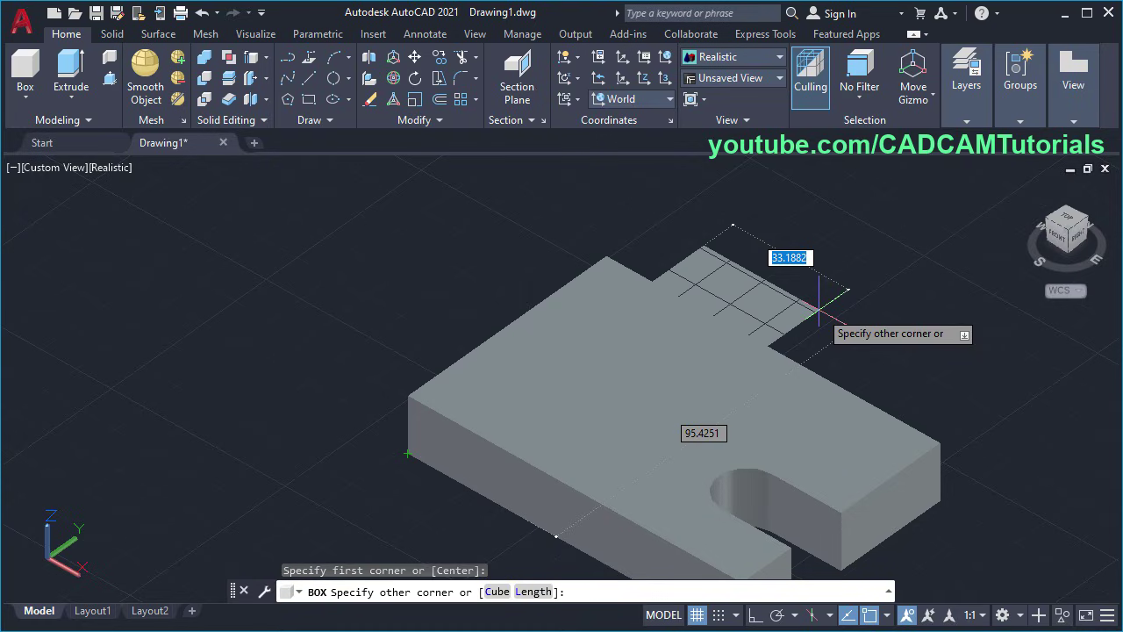
pyautogui.write('16')
pyautogui.press('Tab')
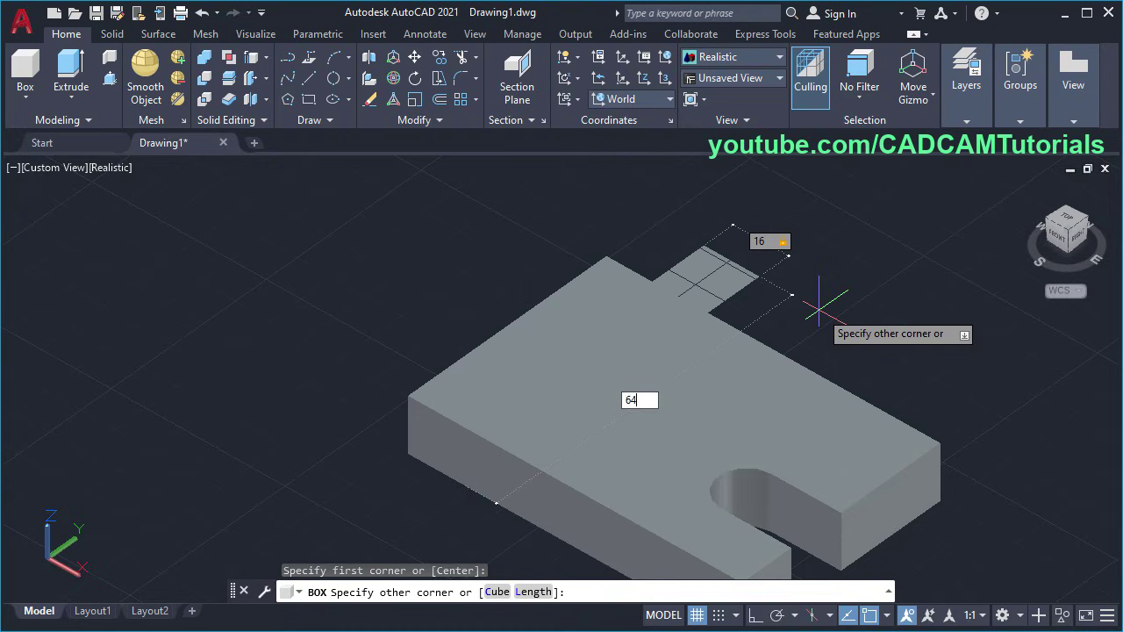
pyautogui.press('Return')
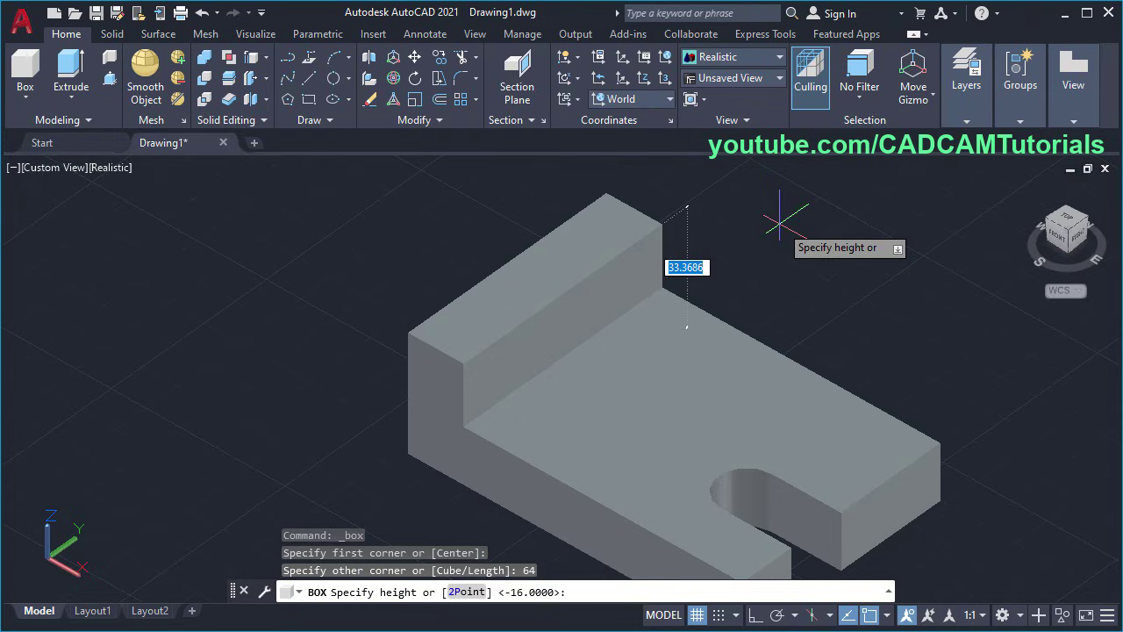
pyautogui.write('64')
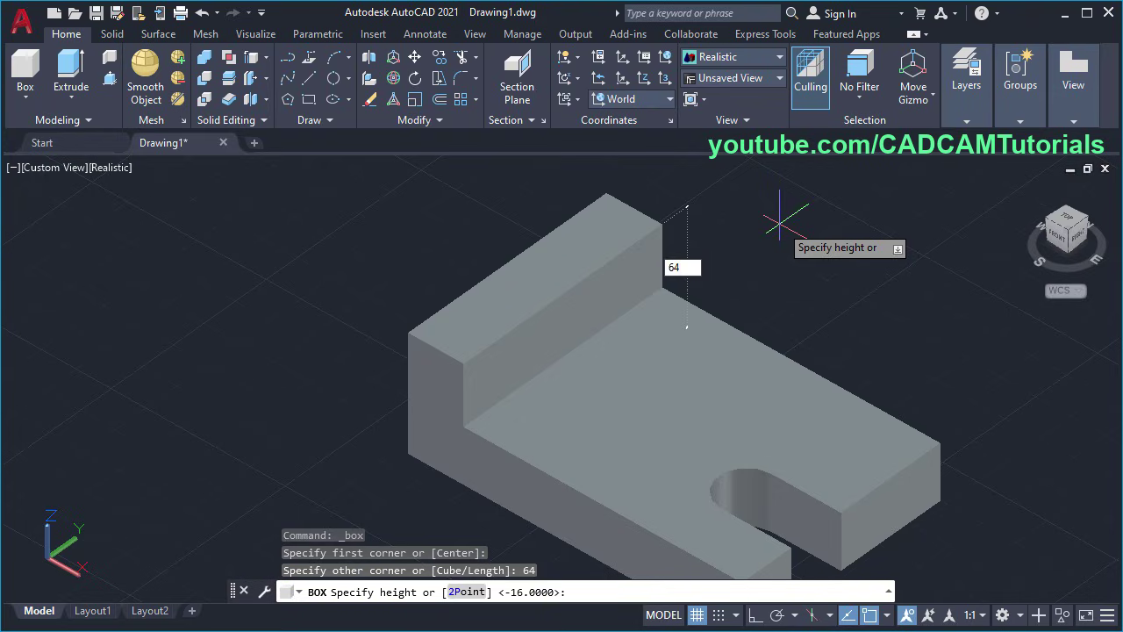
pyautogui.press('Return')
# Union the upright box with the slotted base into one solid.
pyautogui.moveTo(708, 281); pyautogui.dragTo(599, 329, button='middle')
pyautogui.scroll(-2, 600, 329)
pyautogui.moveTo(664, 306); pyautogui.dragTo(663, 317, button='middle')
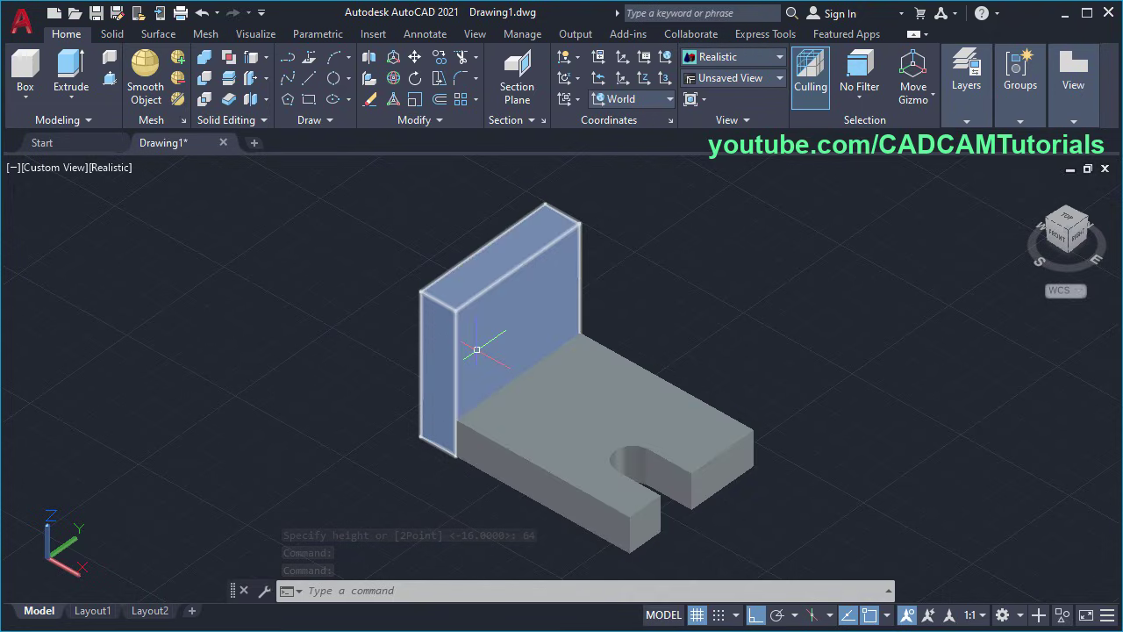
pyautogui.click(208, 58)
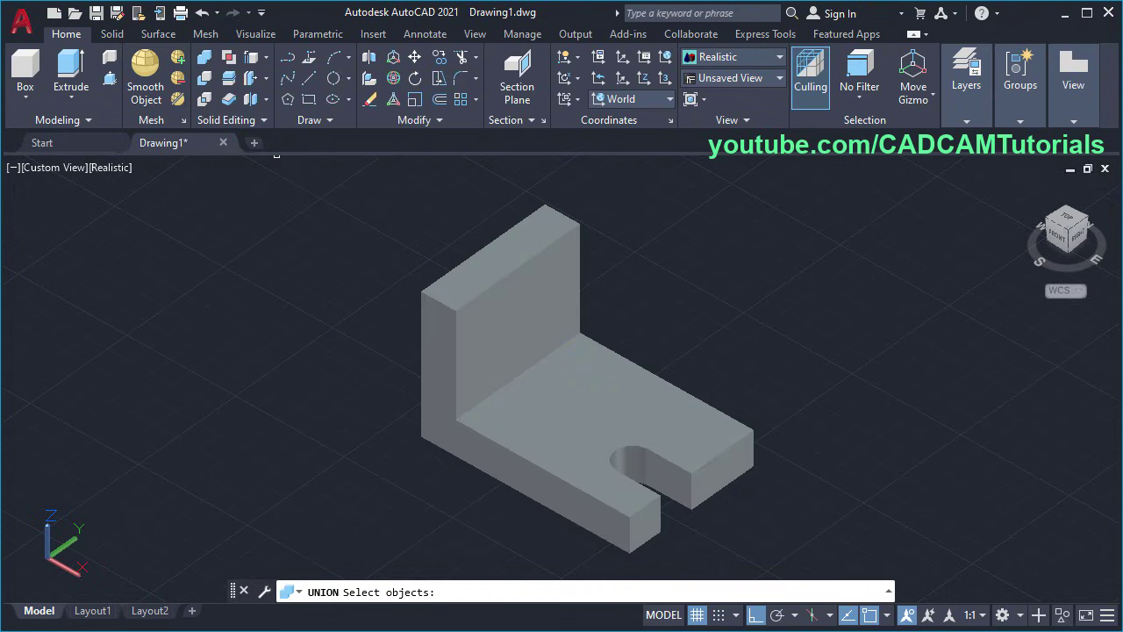
pyautogui.click(496, 332)
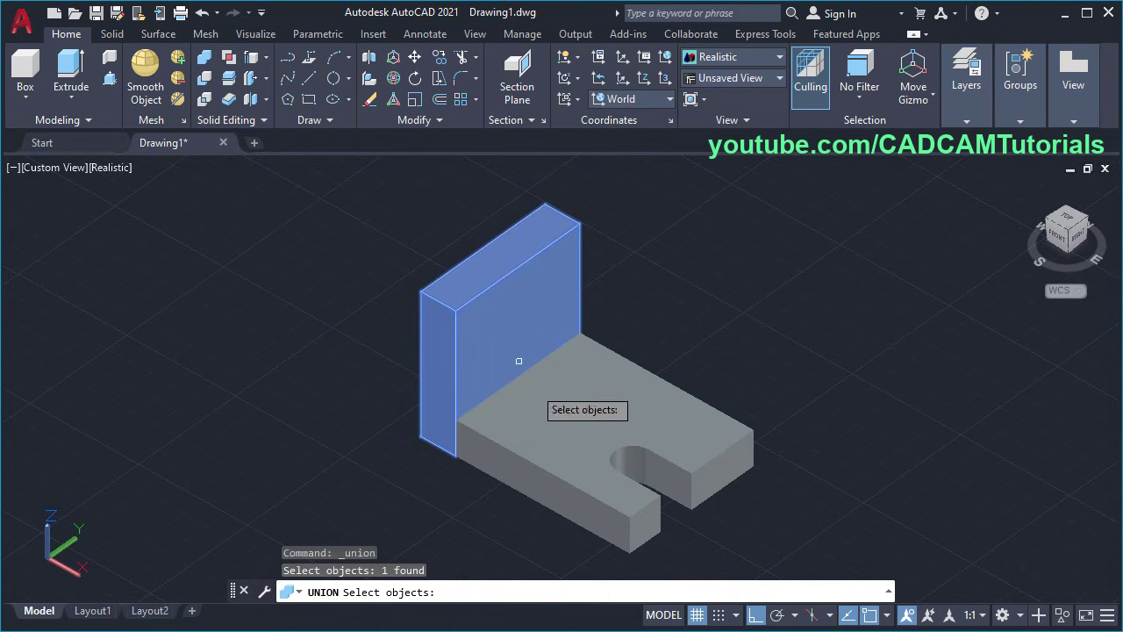
pyautogui.click(571, 447)
pyautogui.press('Return')
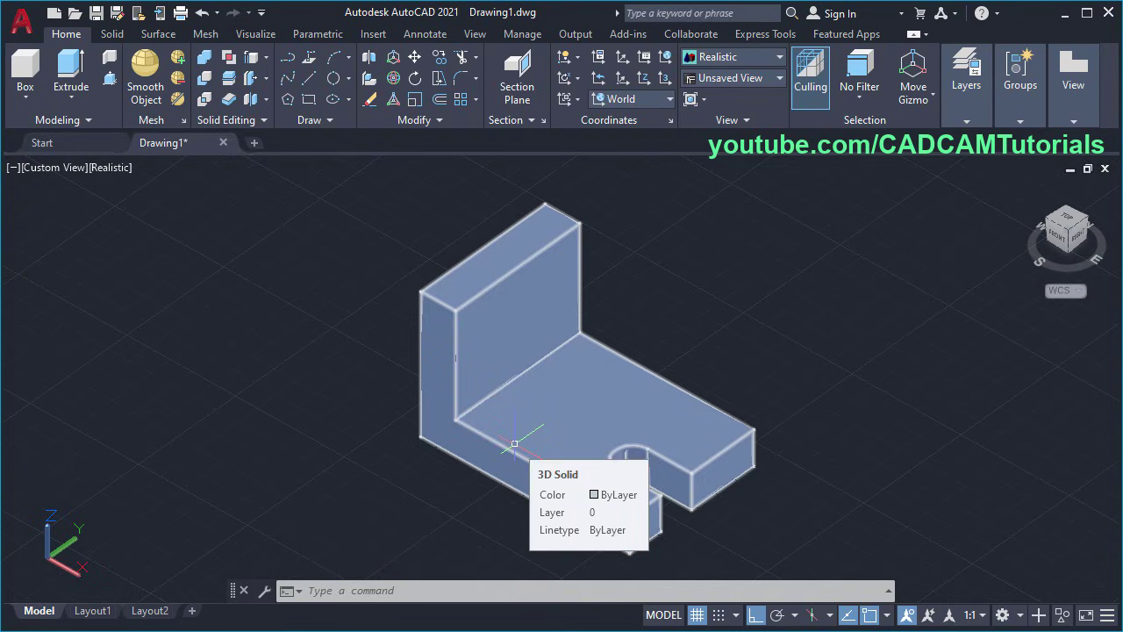
# Using the radius in the reference drawing, fillet the upright plate's top front edge with a radius of 48.
pyautogui.keyDown('shift'); pyautogui.moveTo(514, 444); pyautogui.dragTo(546, 421, button='middle'); pyautogui.keyUp('shift')
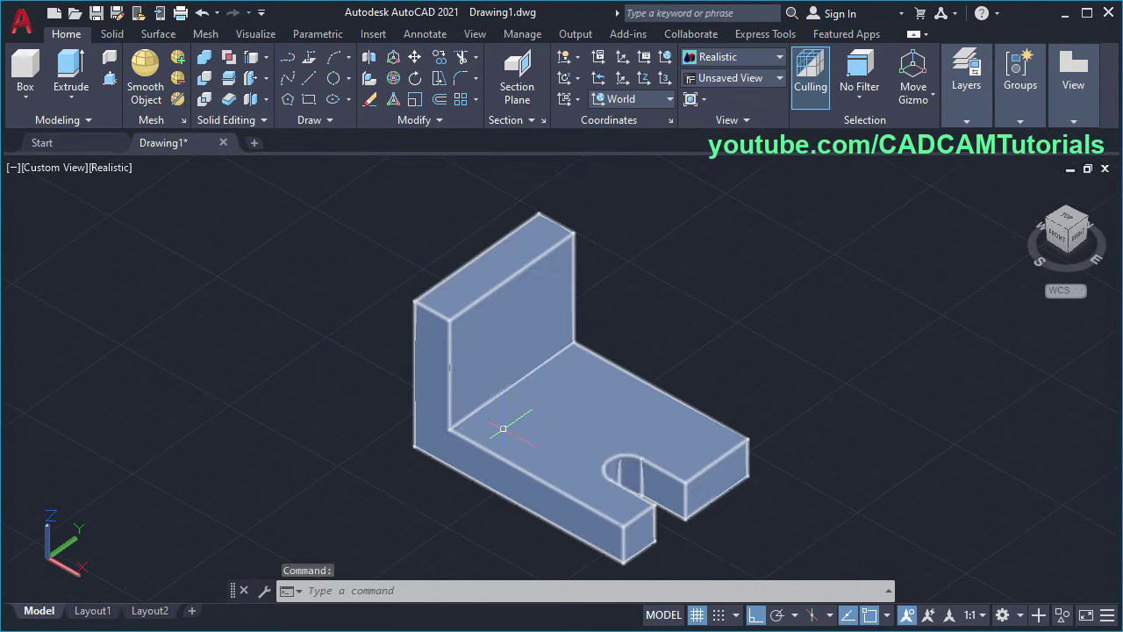
pyautogui.hotkey('alt', 'Tab')
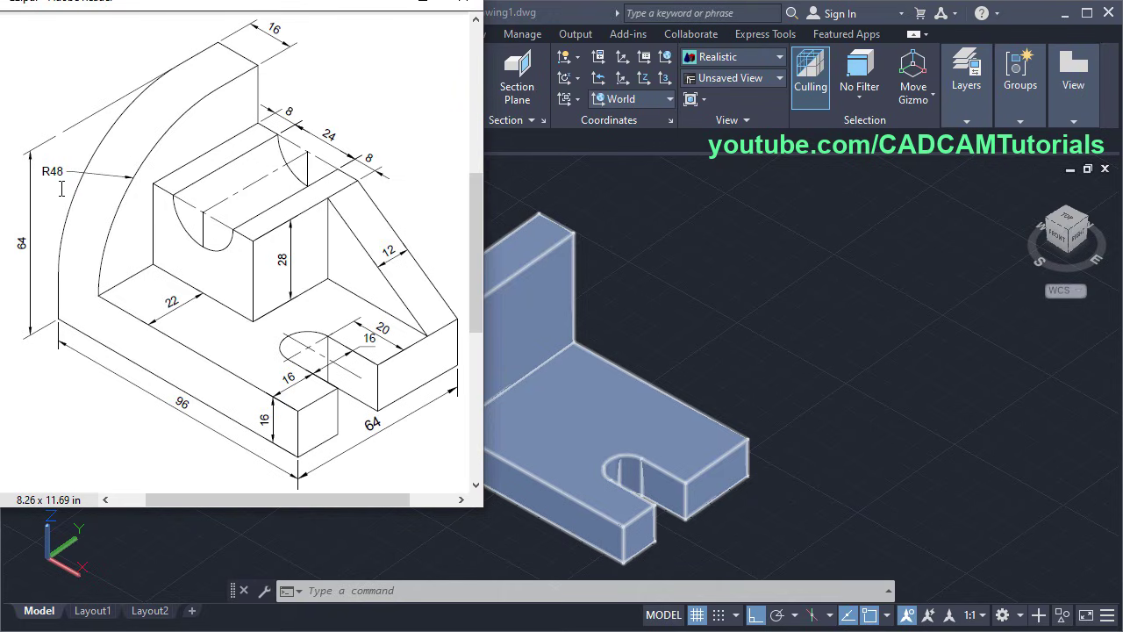
pyautogui.hotkey('alt', 'Tab')
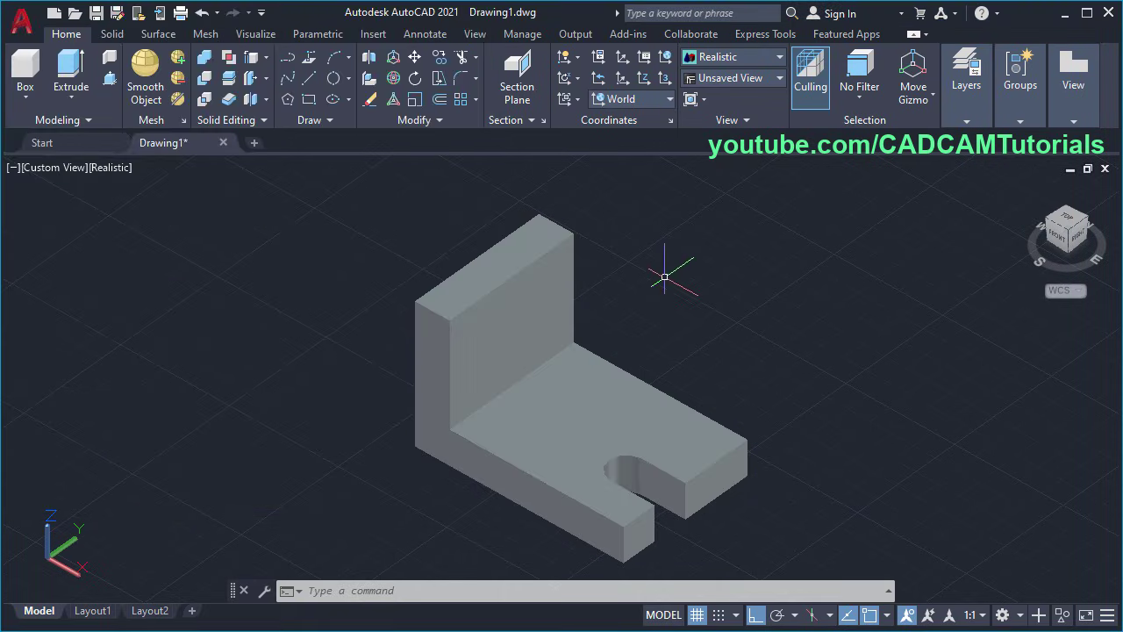
pyautogui.write('FILL')
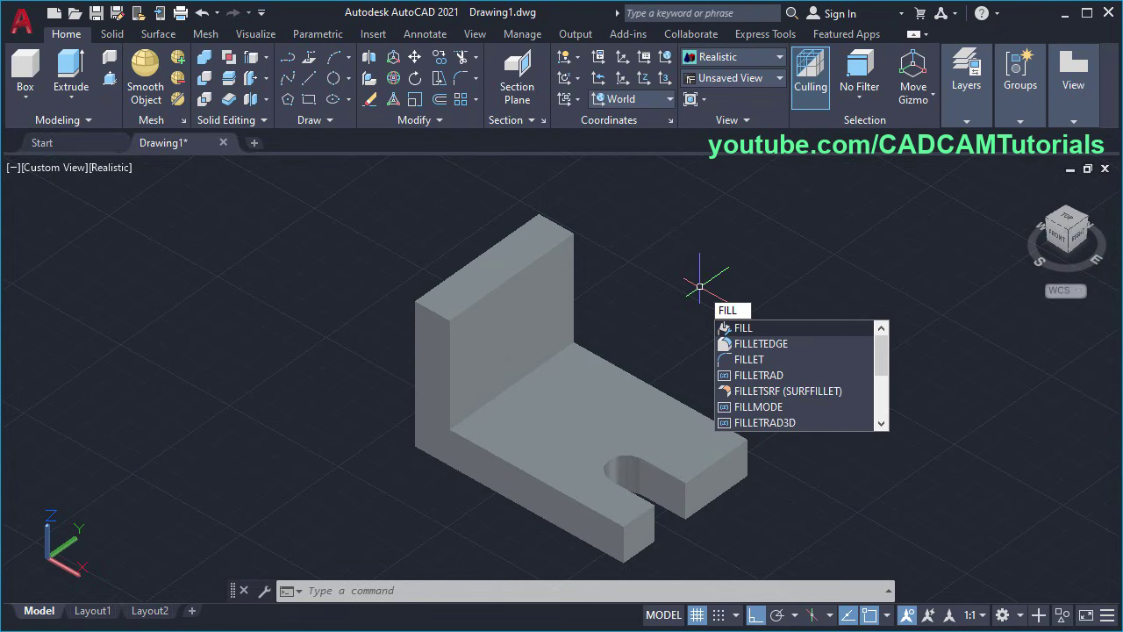
pyautogui.click(761, 345)
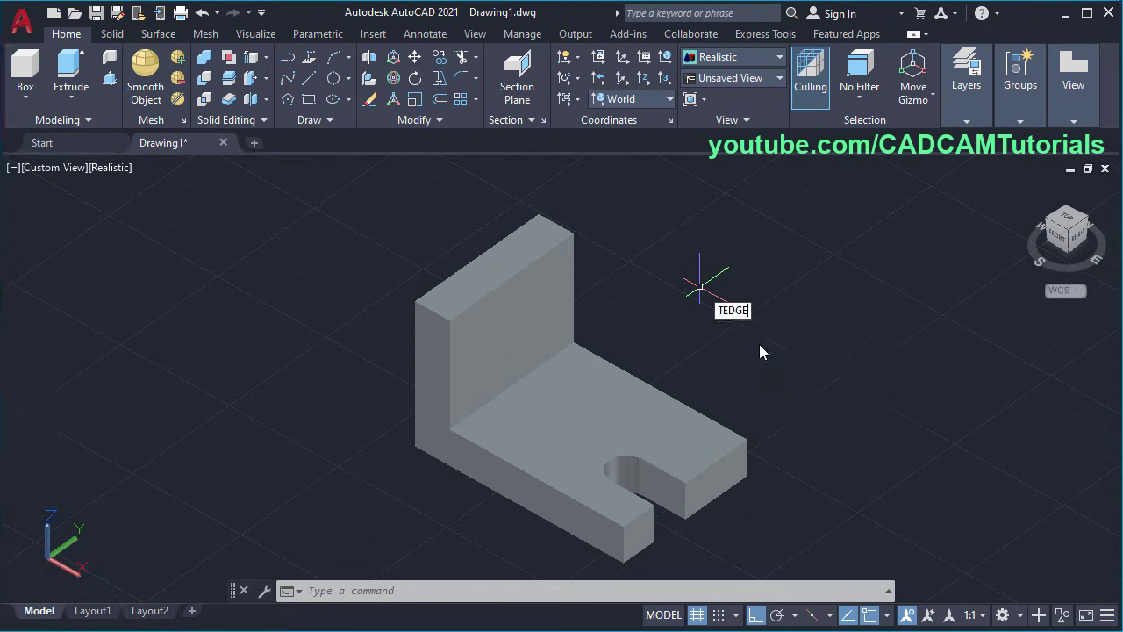
pyautogui.click(436, 314)
pyautogui.press('Return')
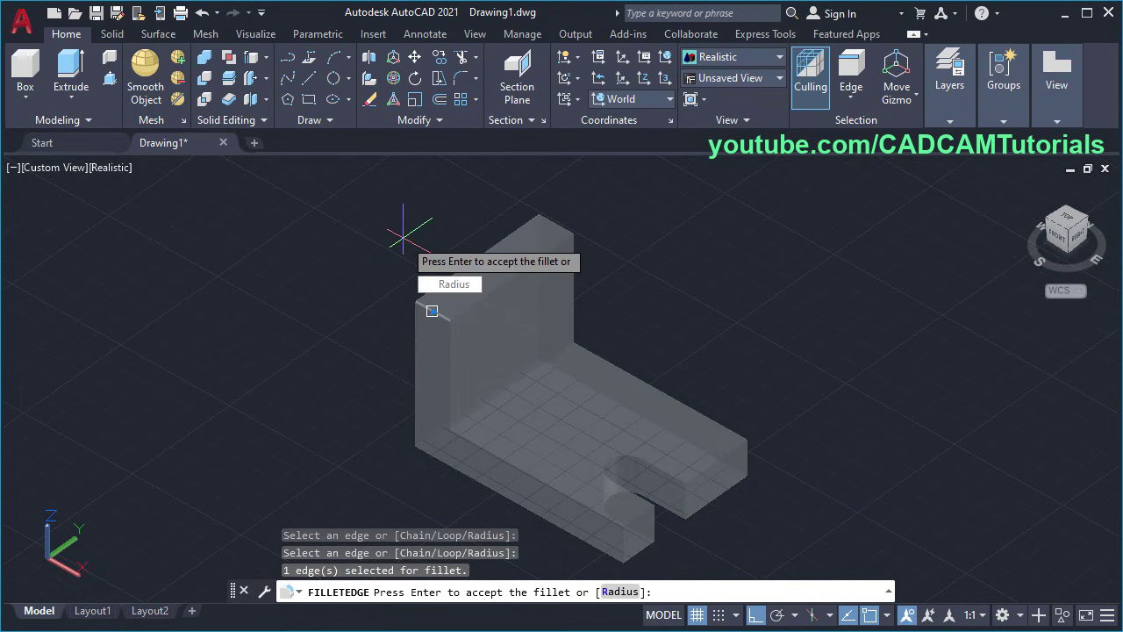
pyautogui.click(453, 284)
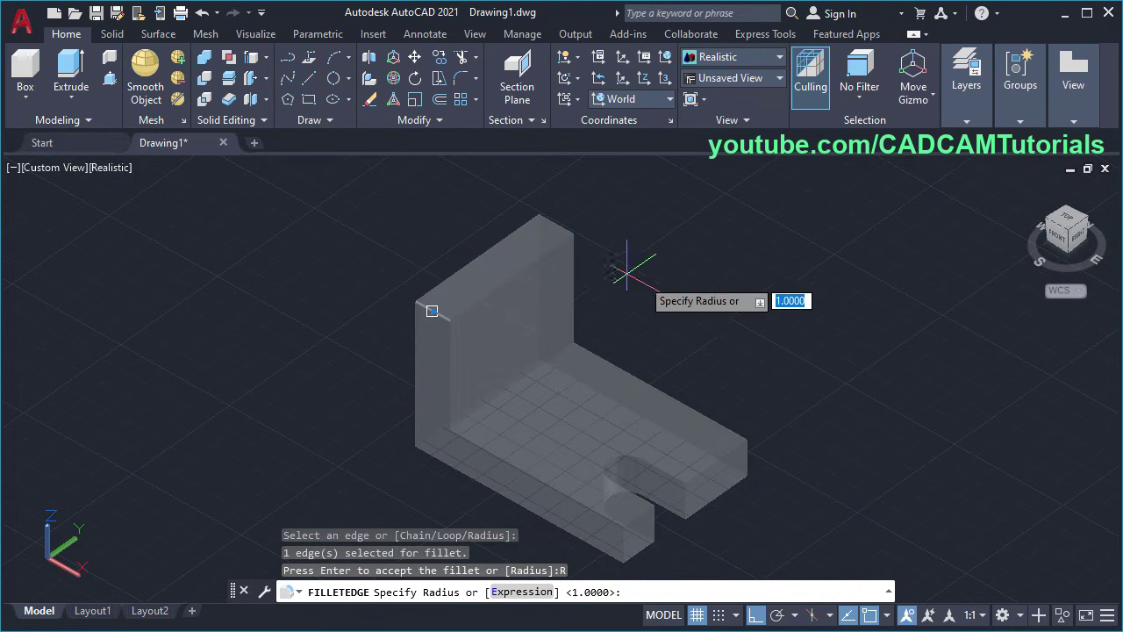
pyautogui.write('48')
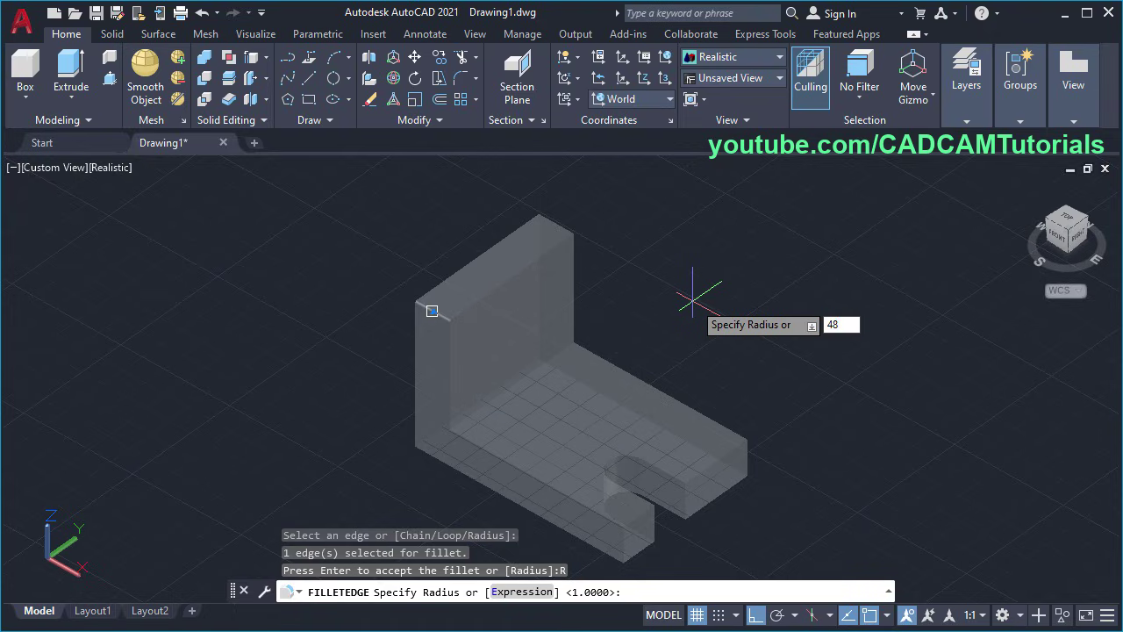
pyautogui.press('Return')
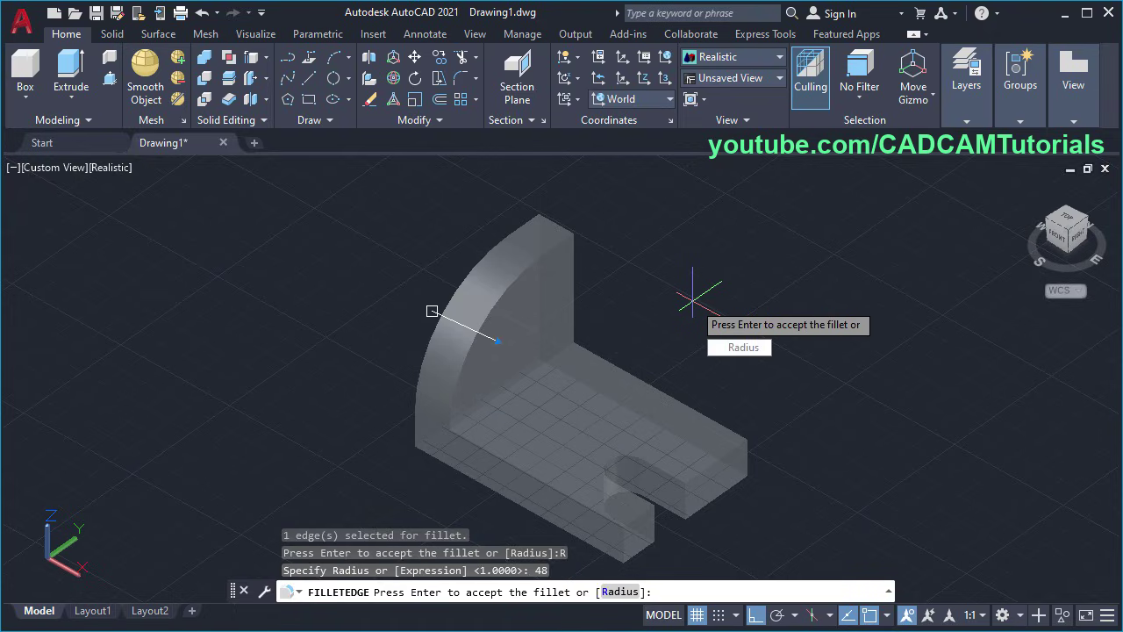
pyautogui.scroll(4, 614, 371)
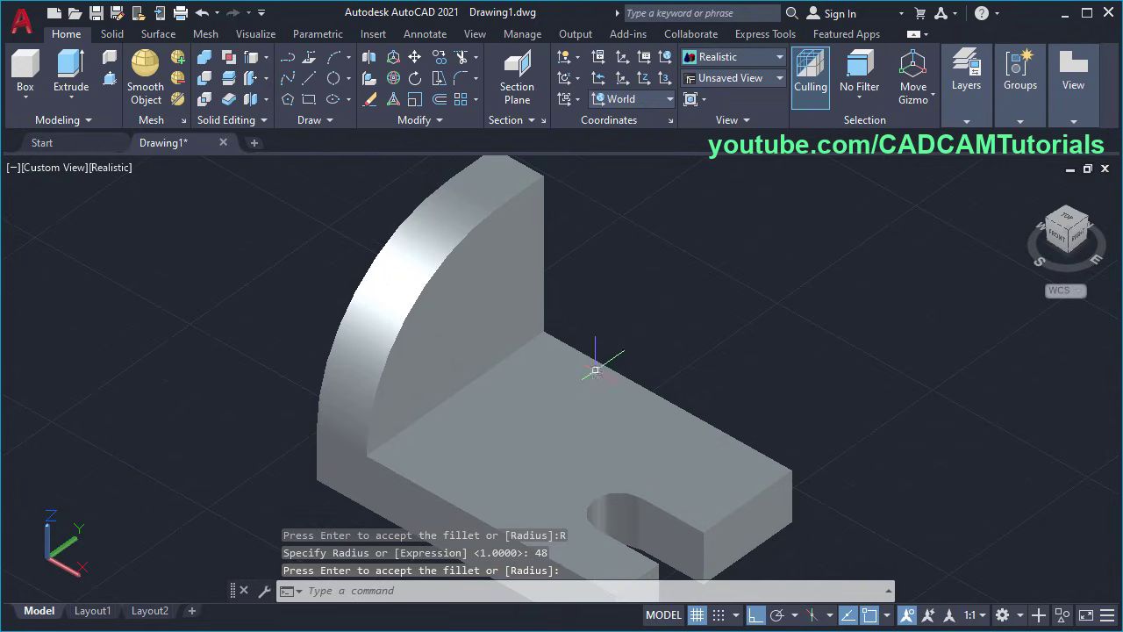
pyautogui.moveTo(626, 369); pyautogui.dragTo(638, 360, button='middle')
pyautogui.press('Return')
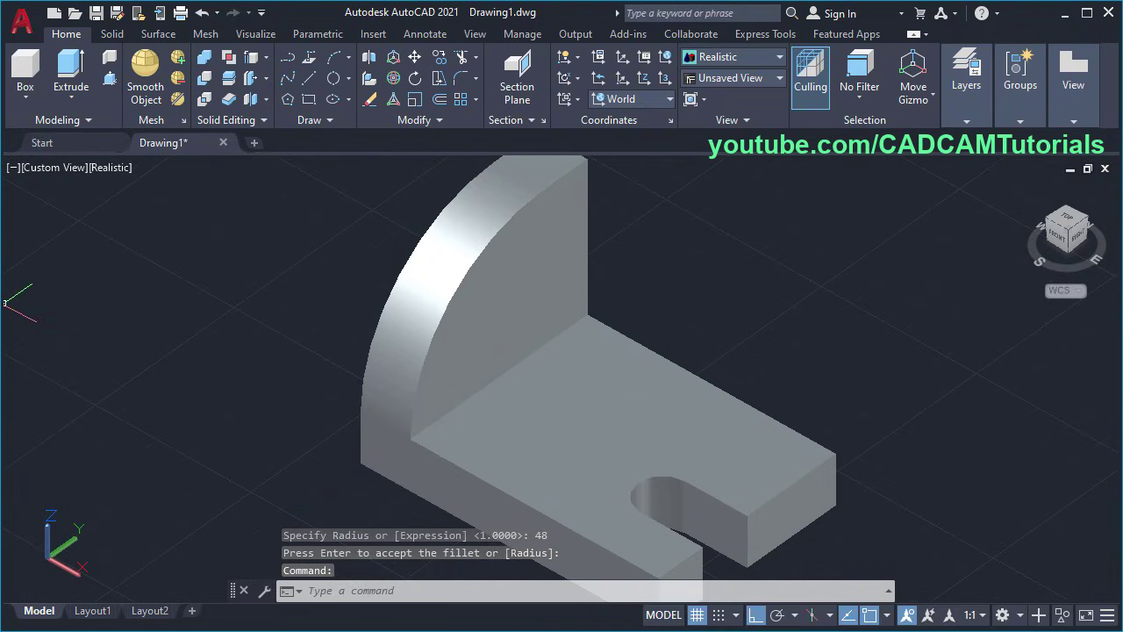
# Using the reference dimensions, copy the base's long top front edge 22 inward across the base's top face.
pyautogui.hotkey('alt', 'Tab')
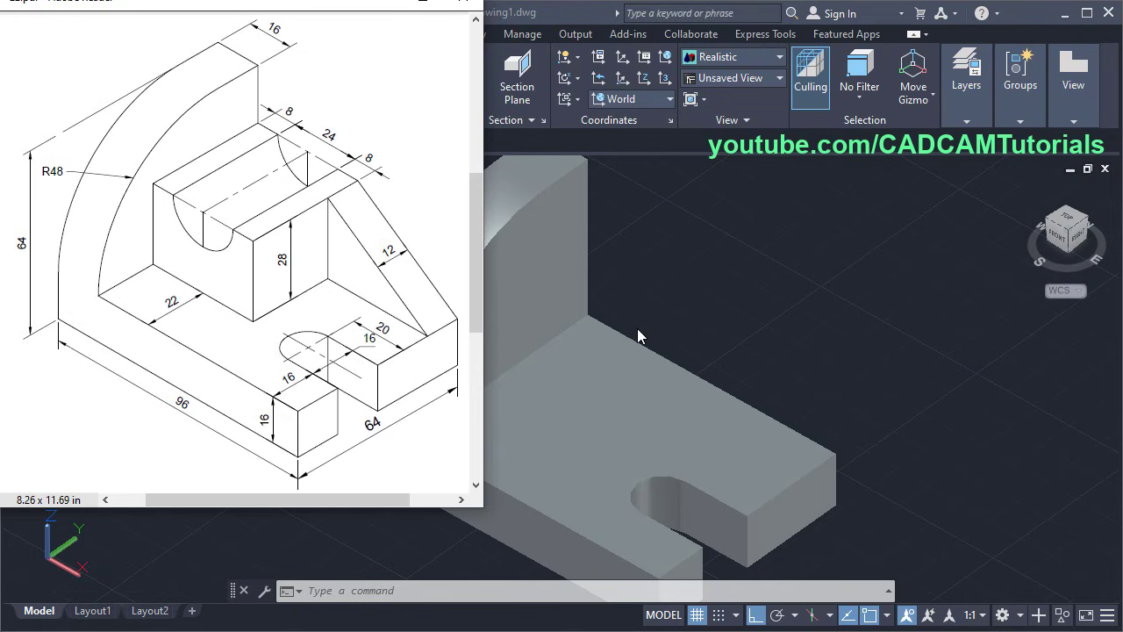
pyautogui.click(784, 336)
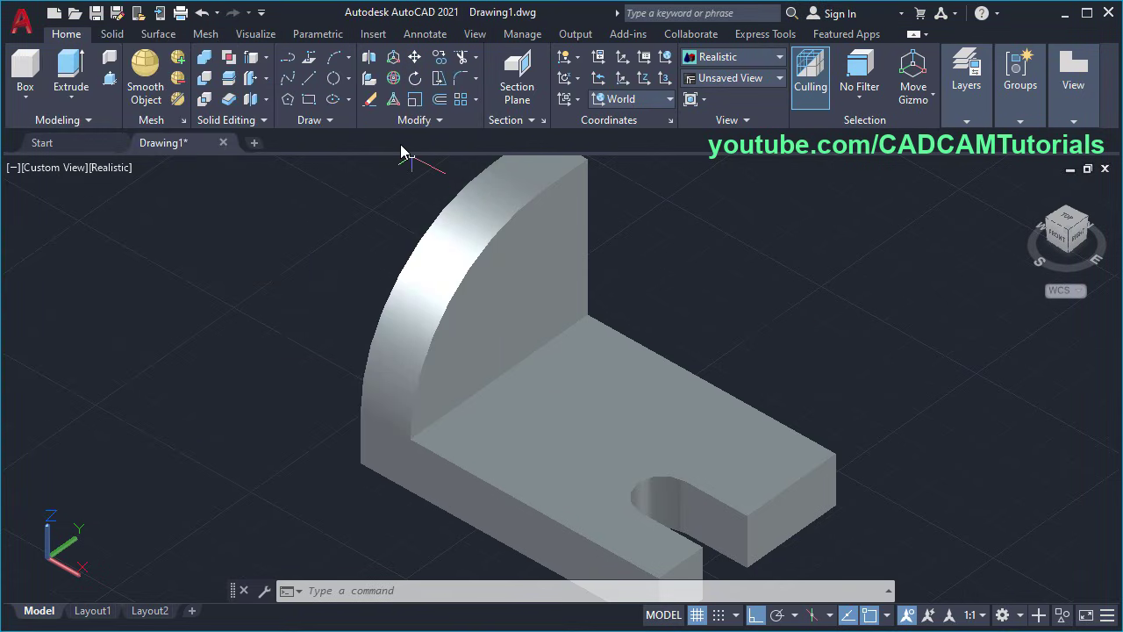
pyautogui.click(252, 58)
pyautogui.click(473, 474)
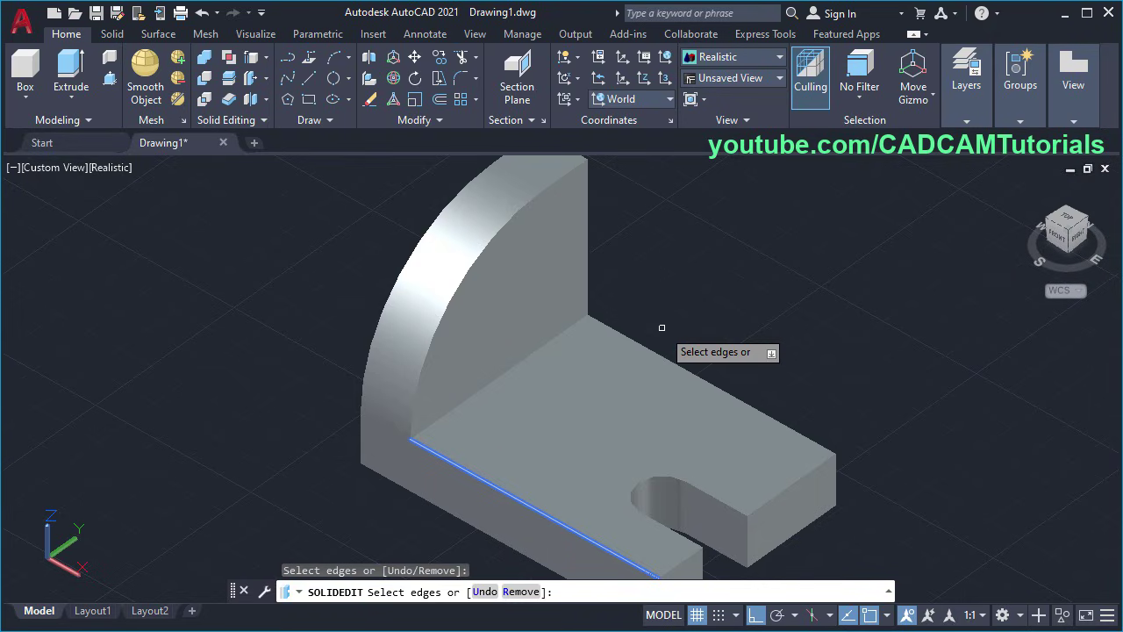
pyautogui.press('Return')
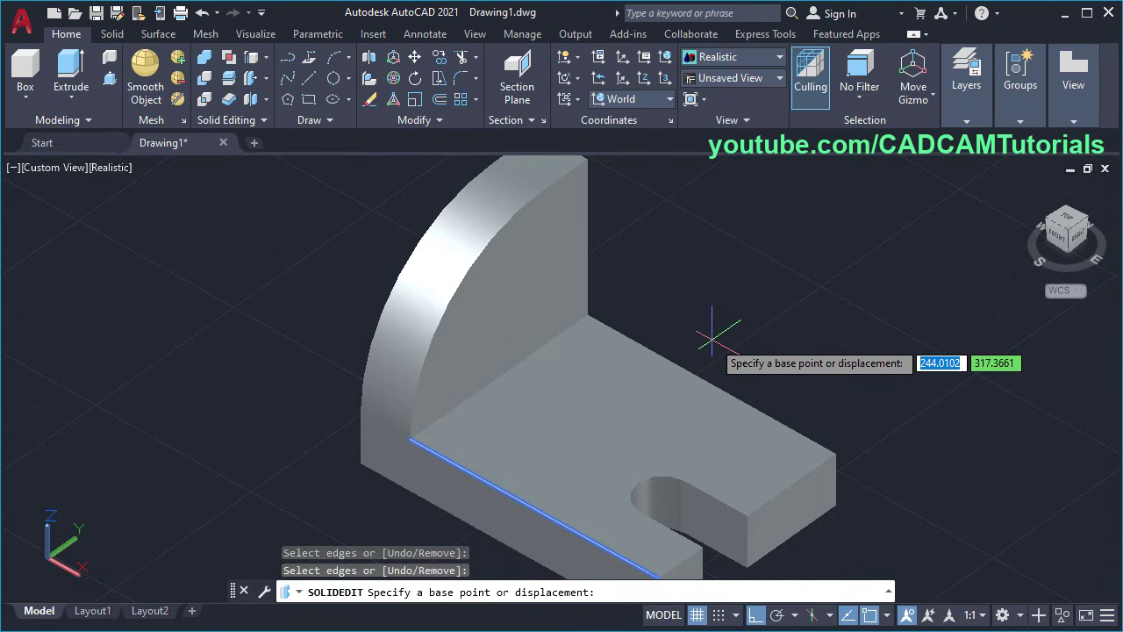
pyautogui.click(711, 336)
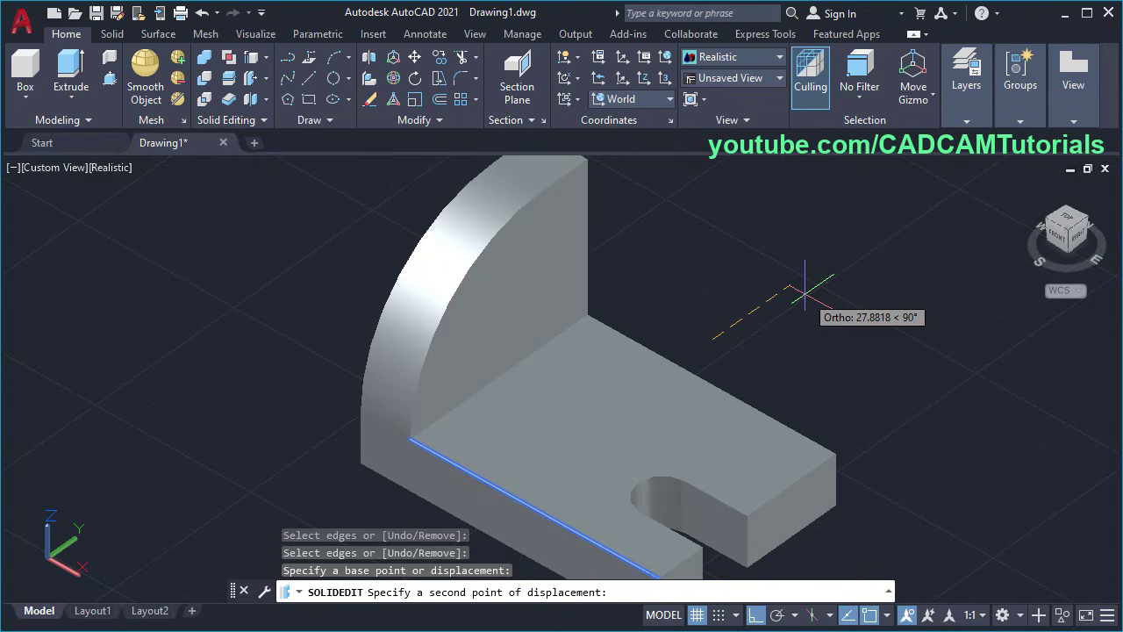
pyautogui.write('22')
pyautogui.press('Return')
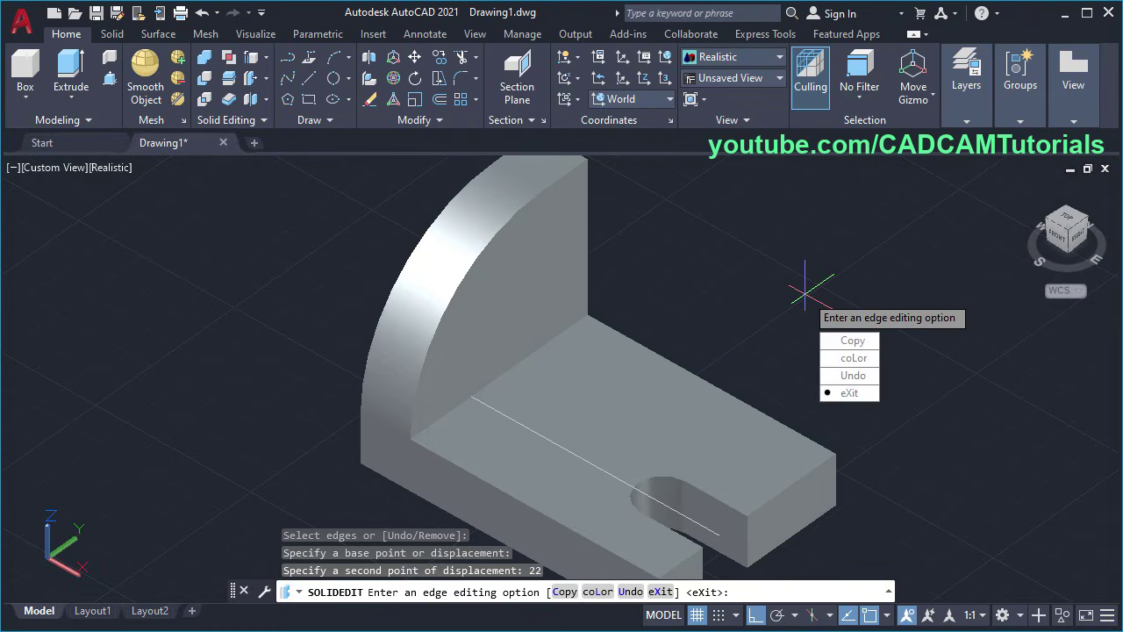
# Copy the edge where the upright plate meets the base 40 toward the slotted end, and end edge editing.
pyautogui.click(850, 341)
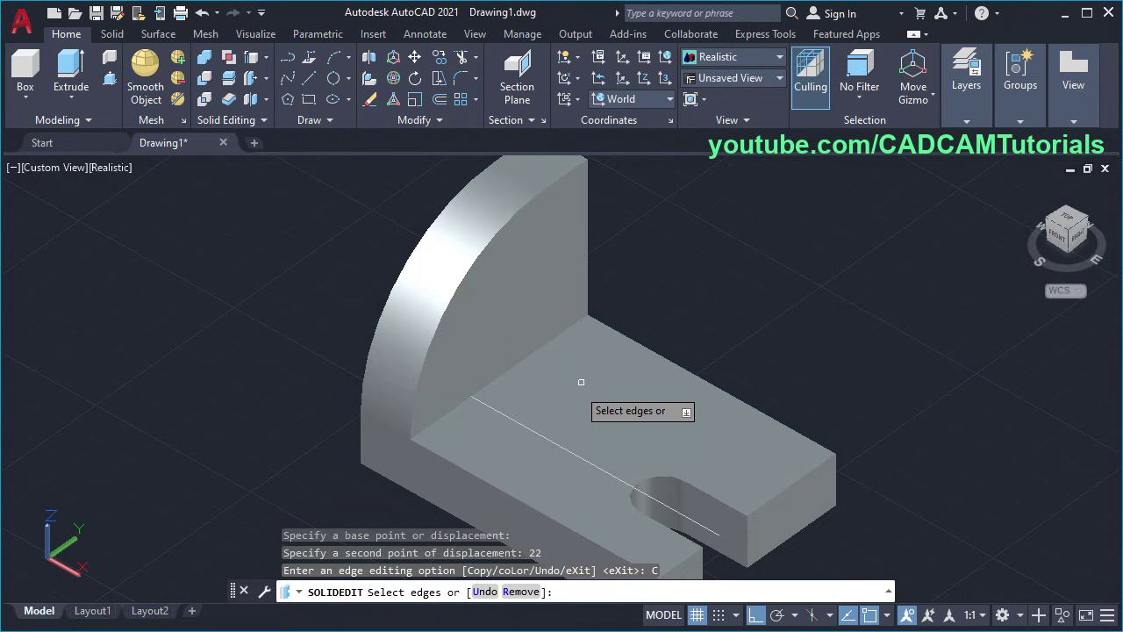
pyautogui.click(531, 355)
pyautogui.press('Return')
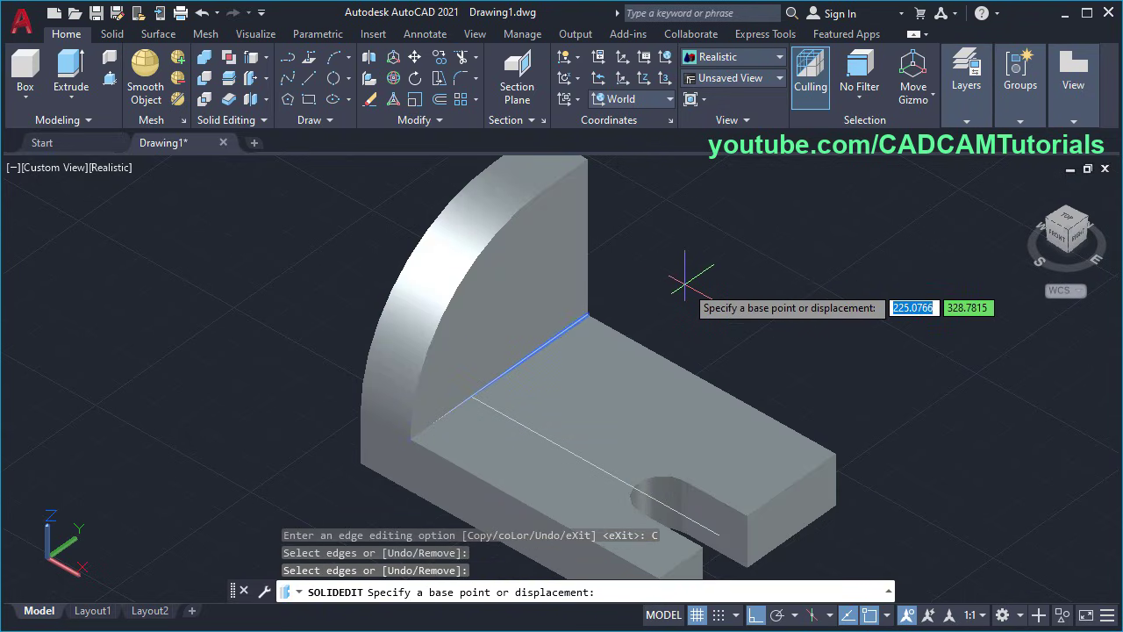
pyautogui.click(678, 280)
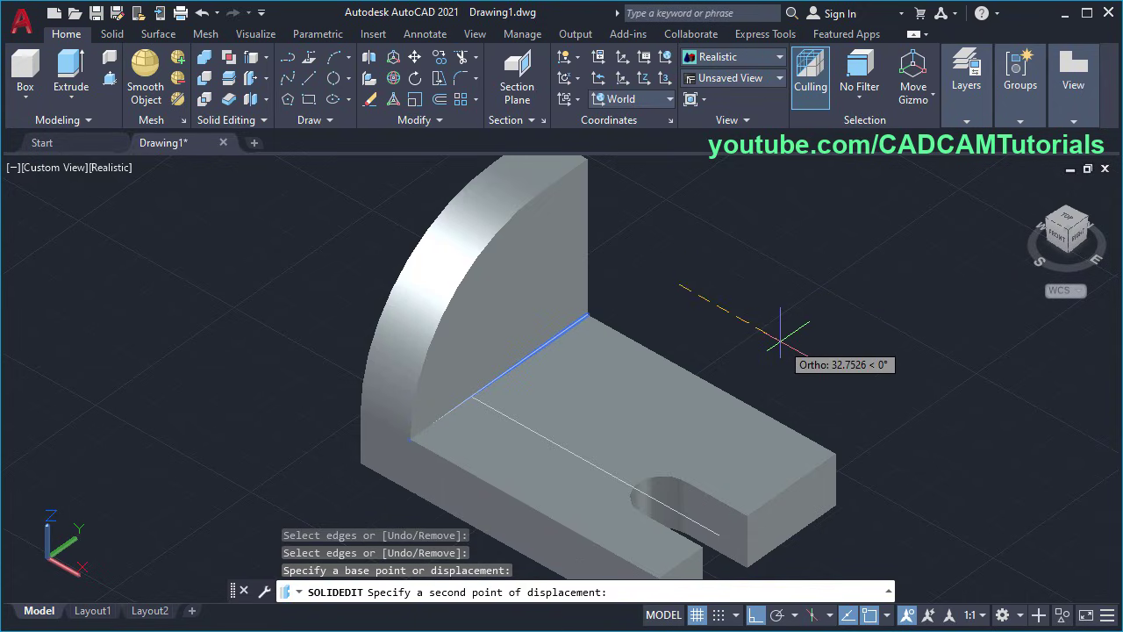
pyautogui.write('40')
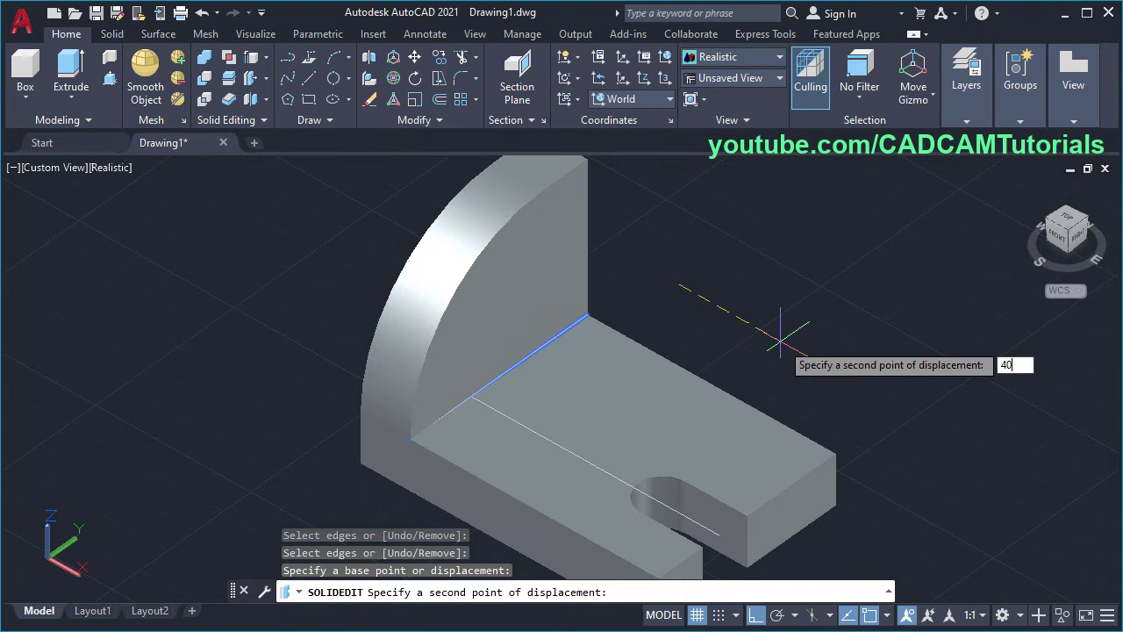
pyautogui.press('Return')
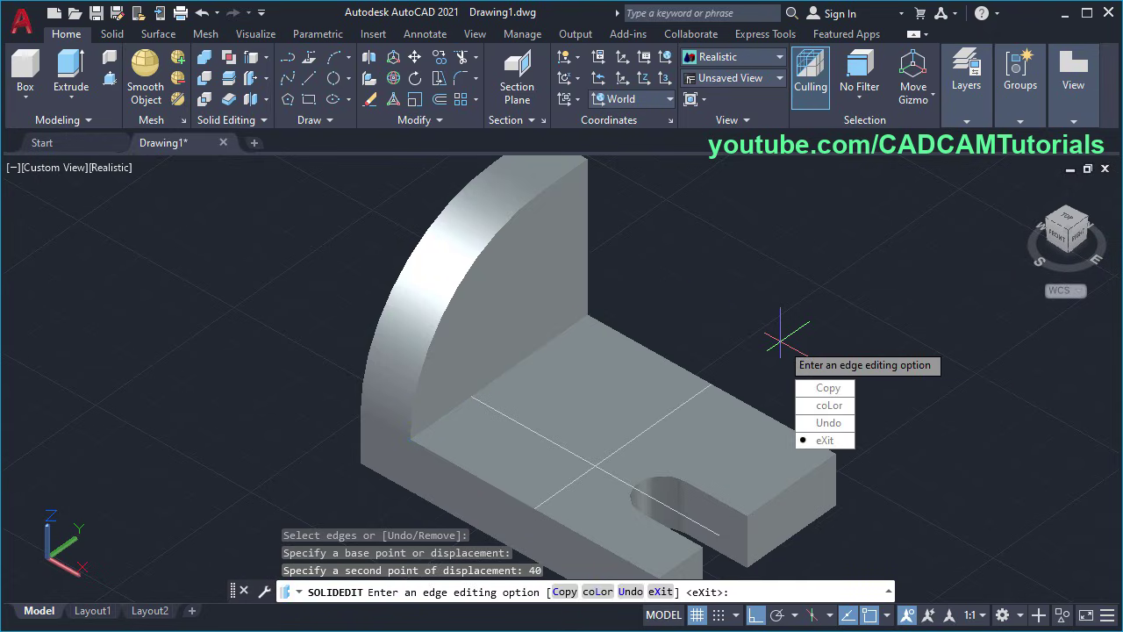
pyautogui.press('Escape')
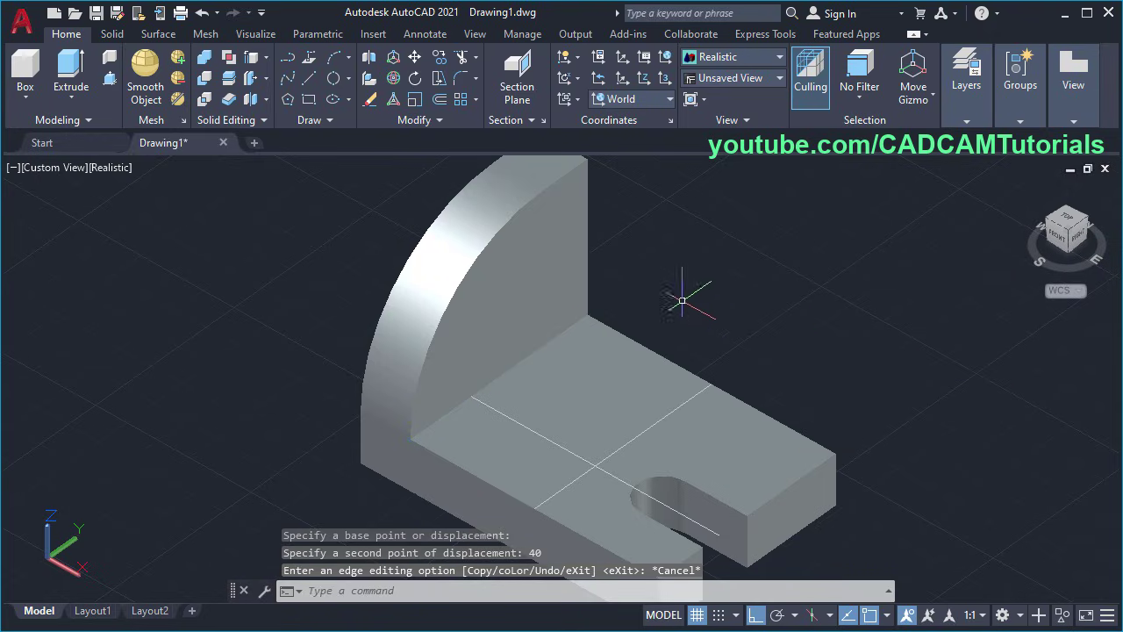
# Presspull the rear area bounded by the copied edges, beside the upright plate, up to a height of 28.
pyautogui.click(111, 80)
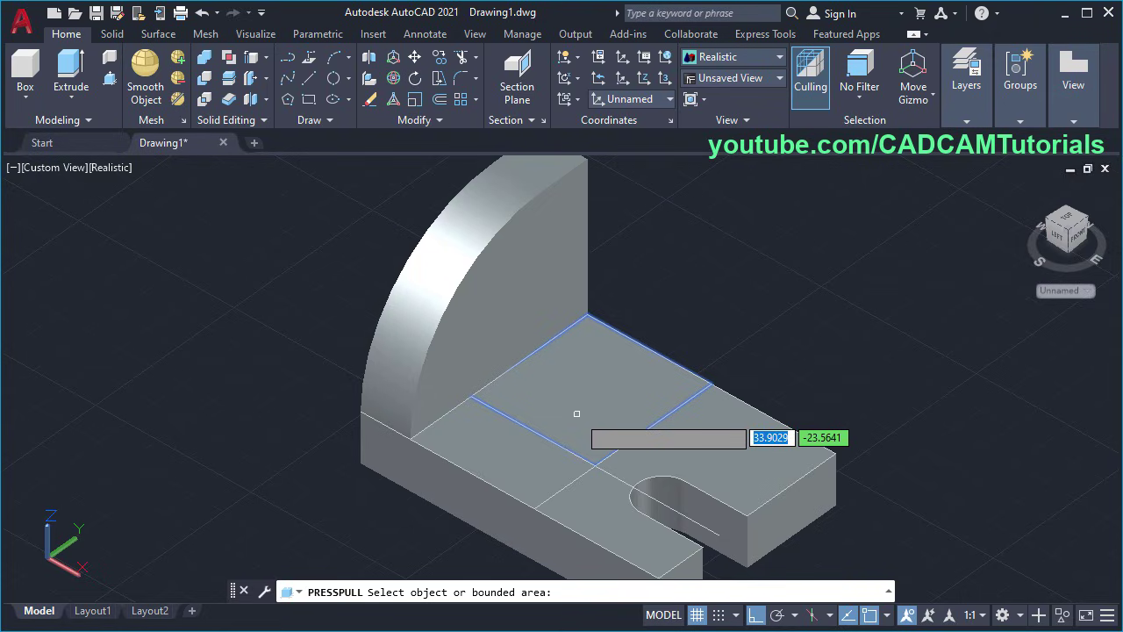
pyautogui.click(576, 413)
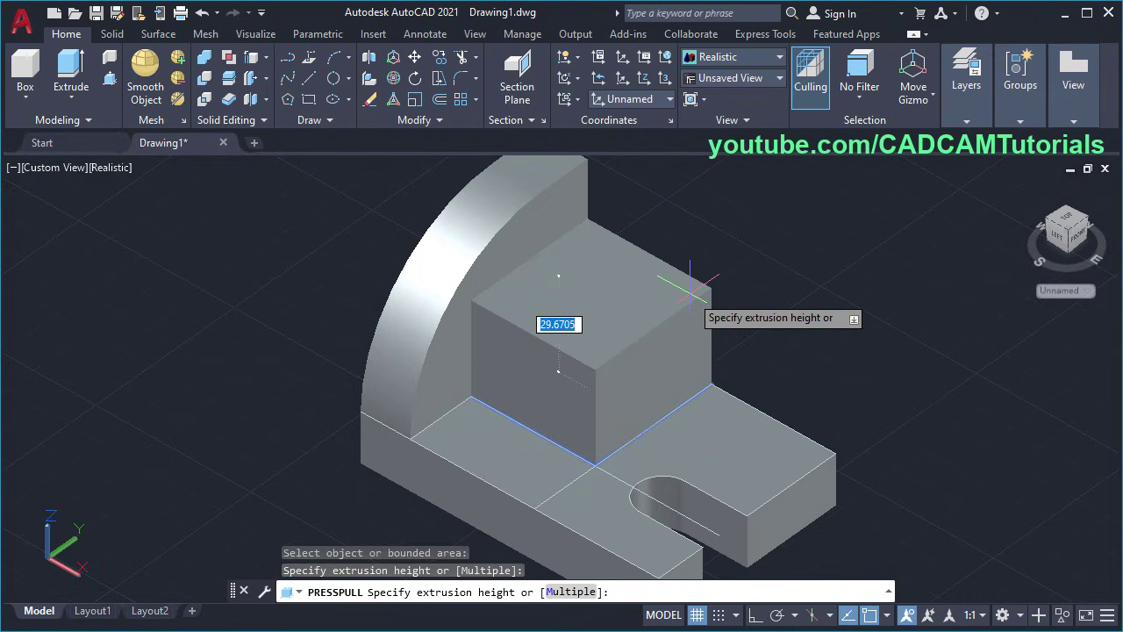
pyautogui.write('28')
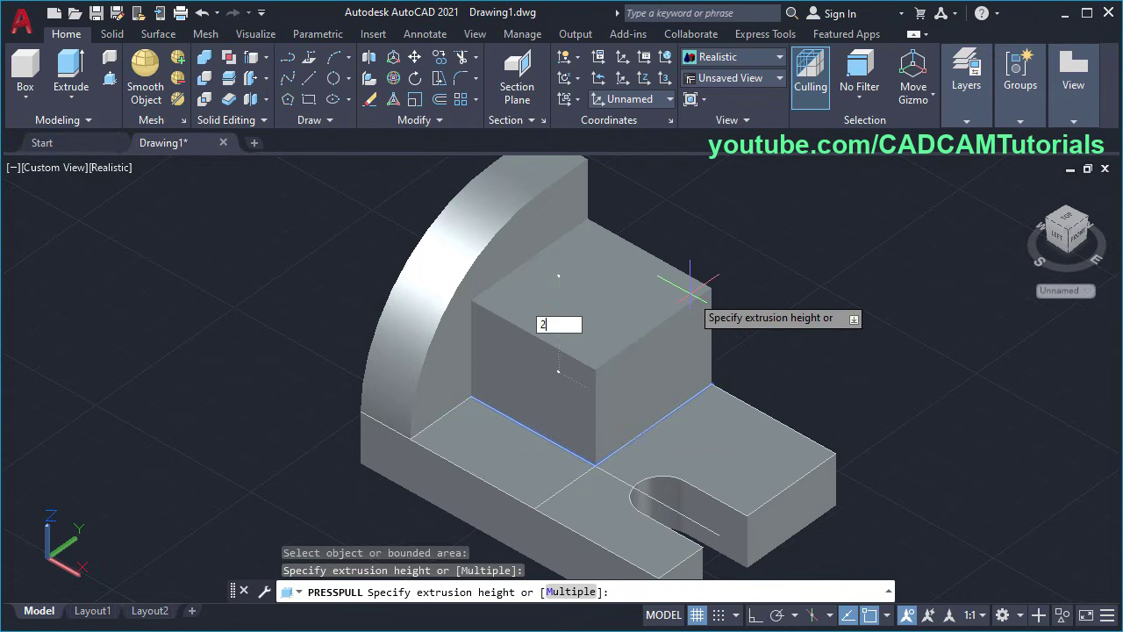
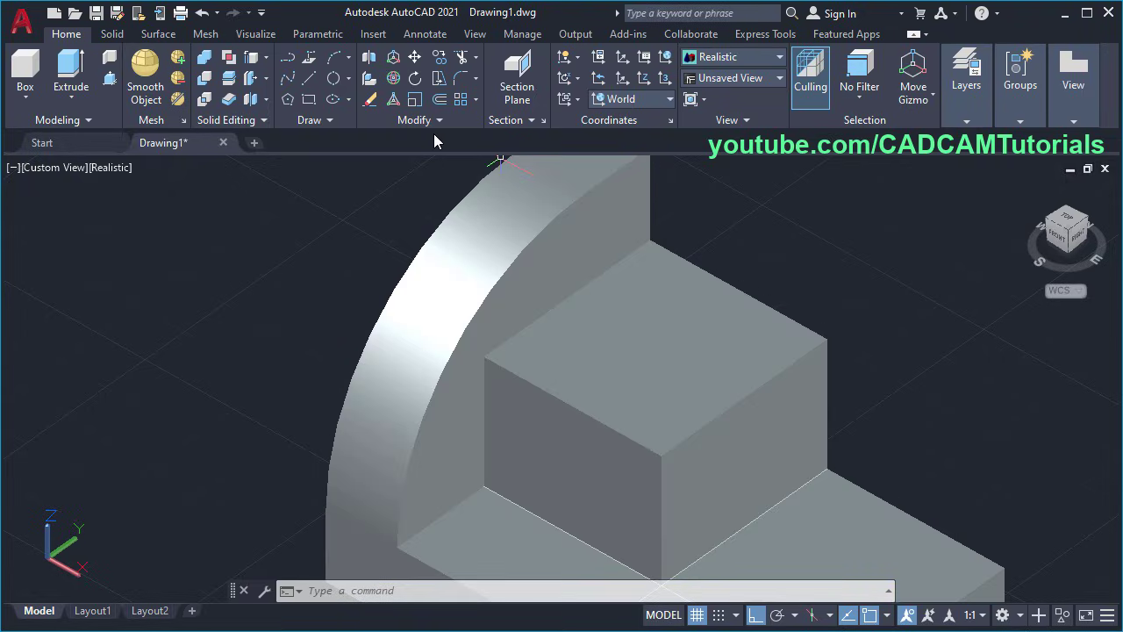
# Start a center-and-diameter circle and add the Dynamic UCS toggle to the status bar.
pyautogui.click(349, 78)
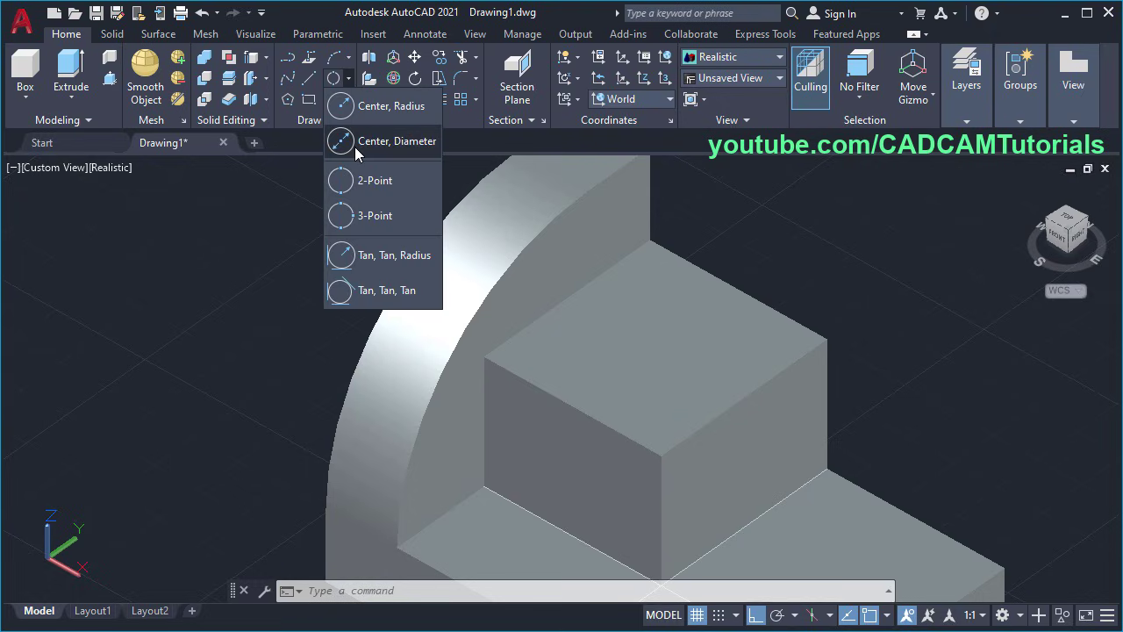
pyautogui.click(355, 146)
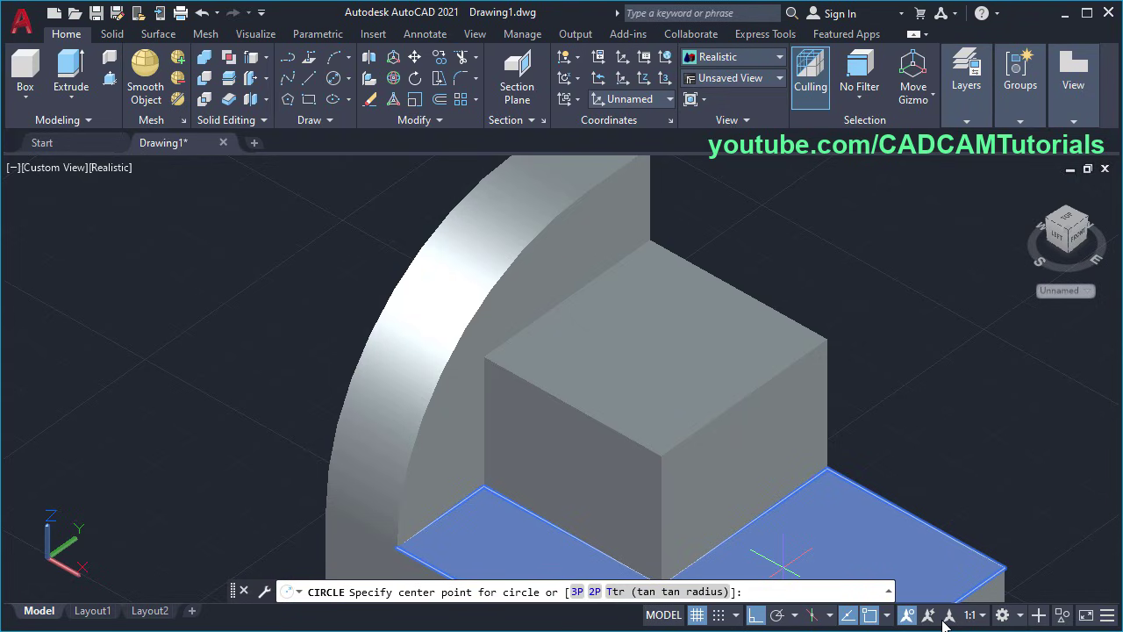
pyautogui.click(1108, 616)
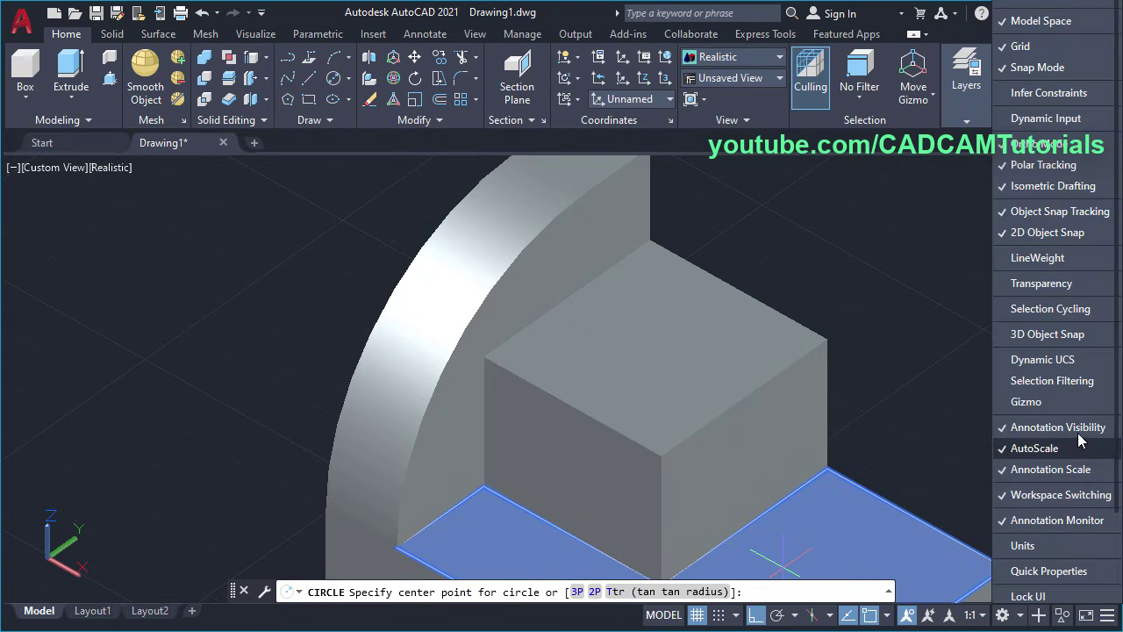
pyautogui.click(1044, 359)
pyautogui.click(935, 417)
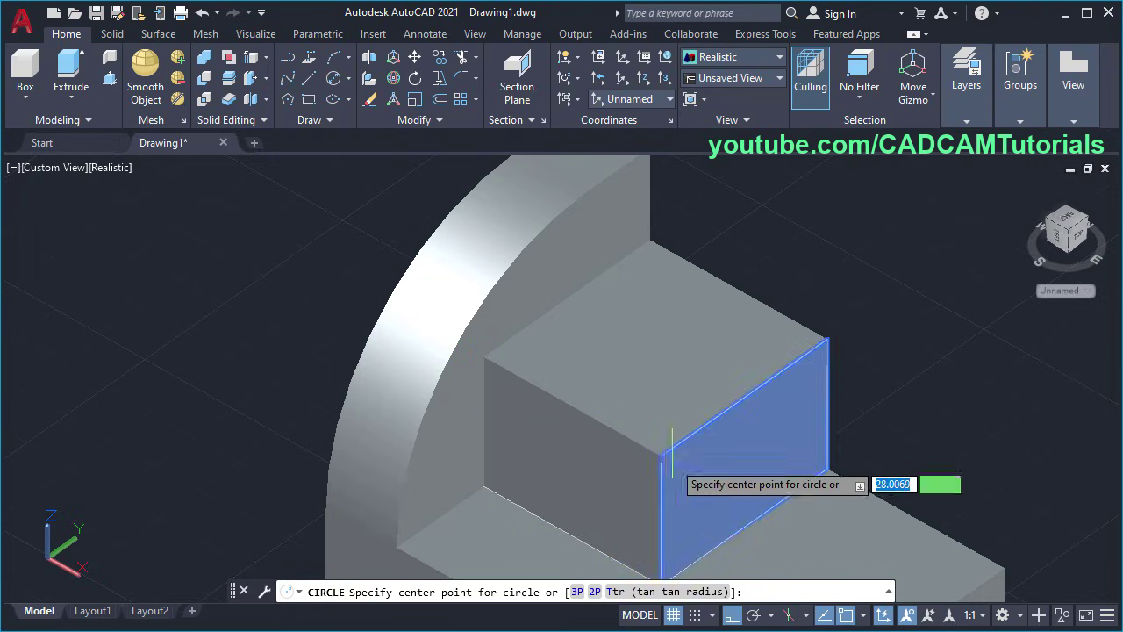
# Enable the Midpoint object snap and draw a 24-diameter circle on the raised block's front face, centred on its top edge midpoint.
pyautogui.click(864, 615)
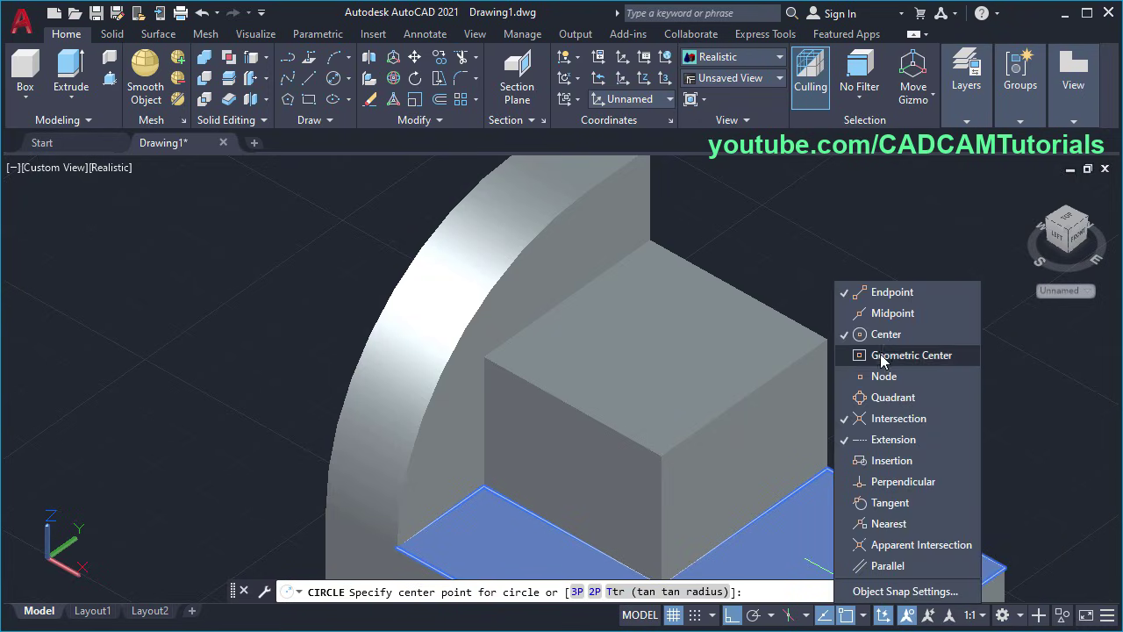
pyautogui.click(780, 237)
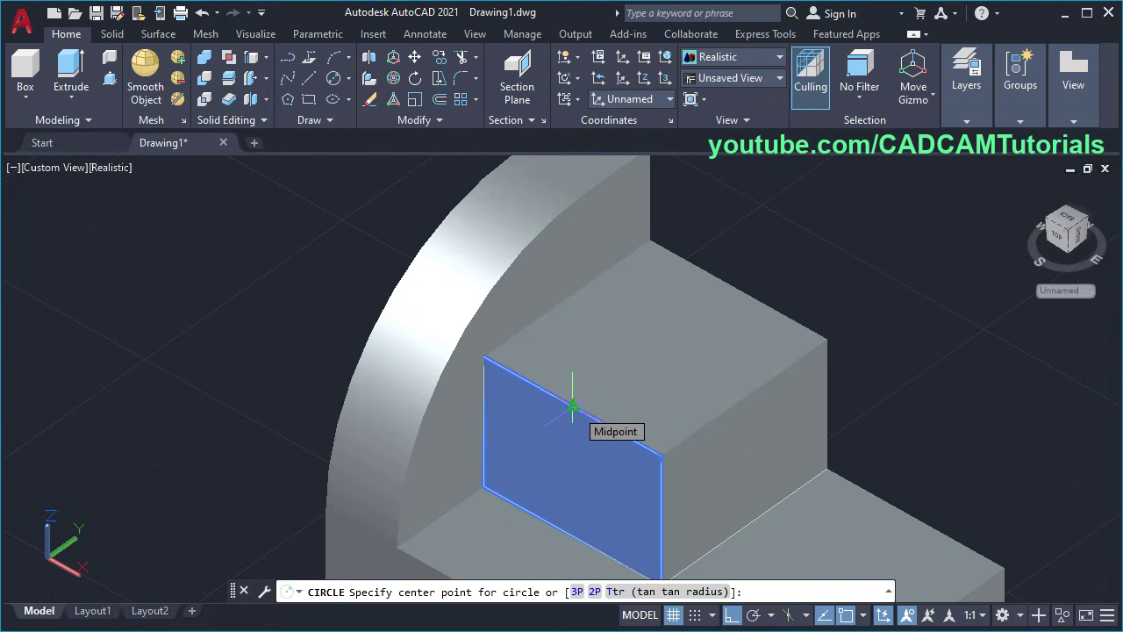
pyautogui.click(572, 405)
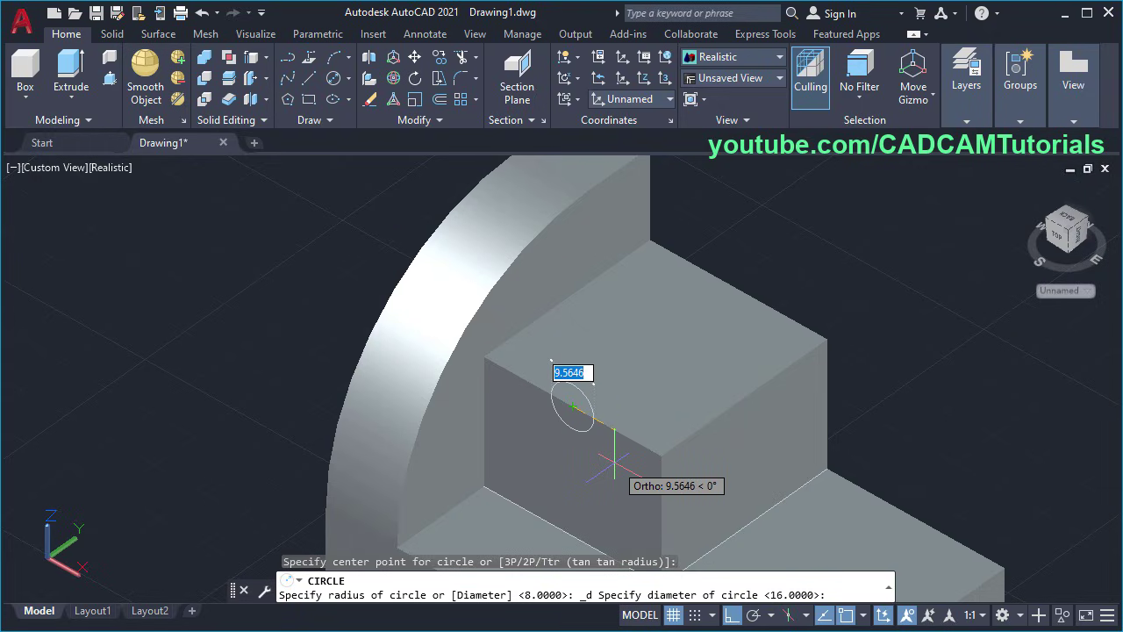
pyautogui.write('24')
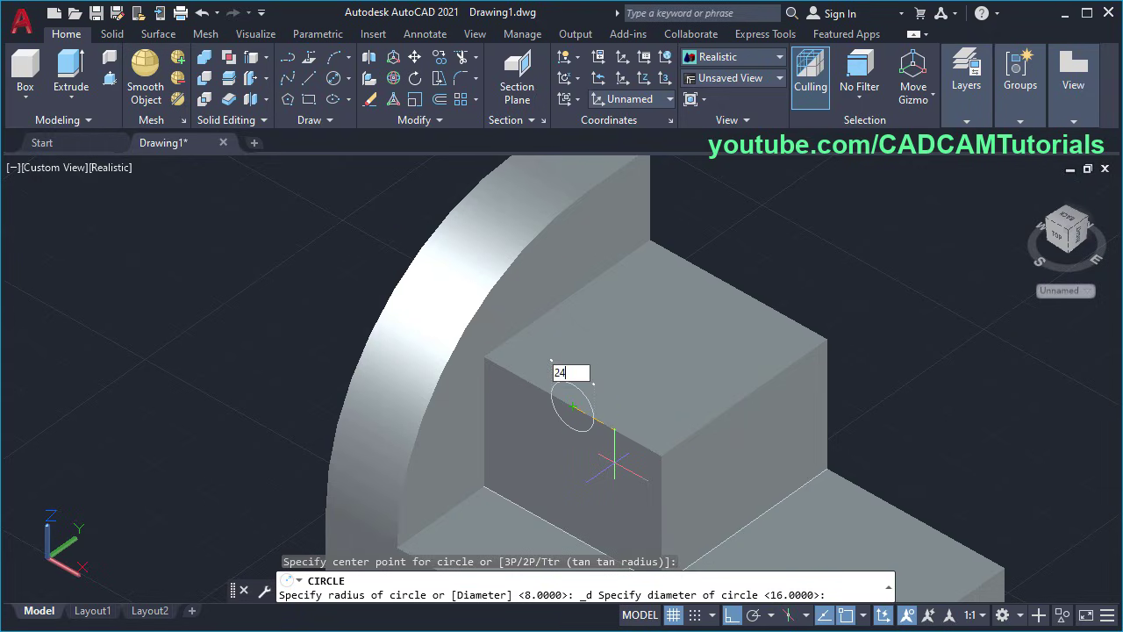
pyautogui.press('Return')
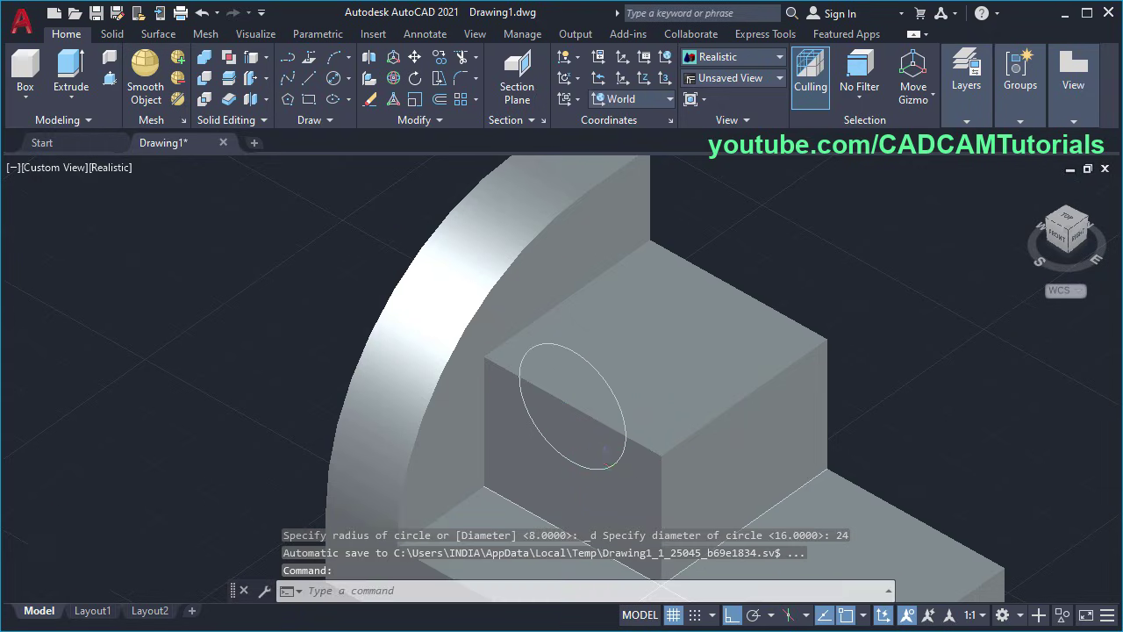
# Presspull the half of the circle below the block's top edge through to the rear corner, cutting a semicircular groove.
pyautogui.scroll(3, 627, 430)
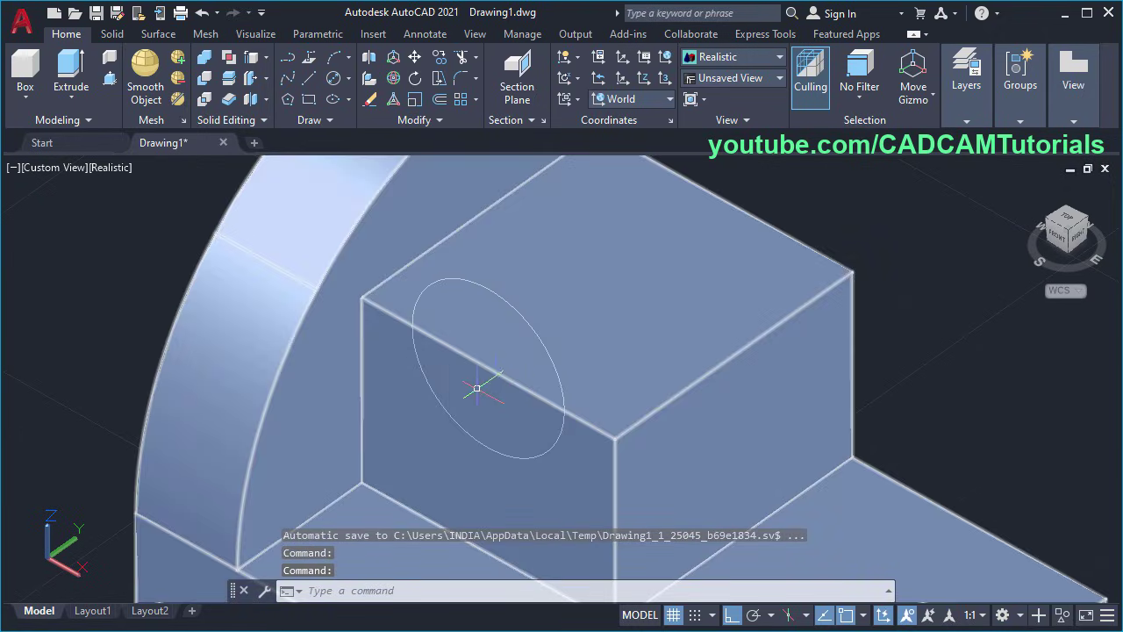
pyautogui.click(111, 80)
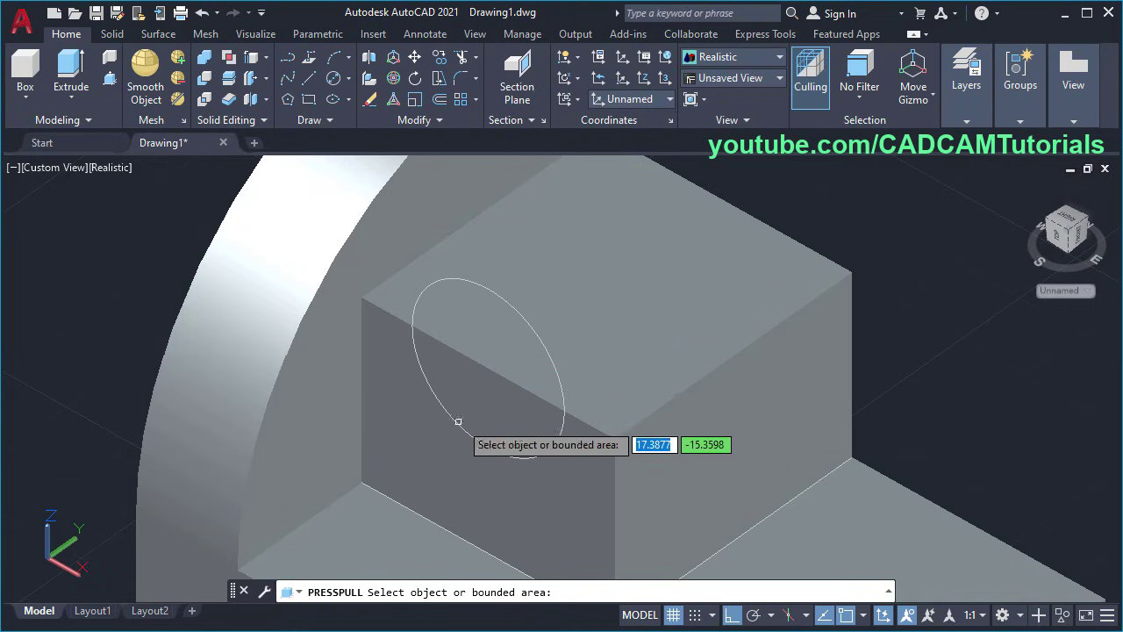
pyautogui.click(483, 407)
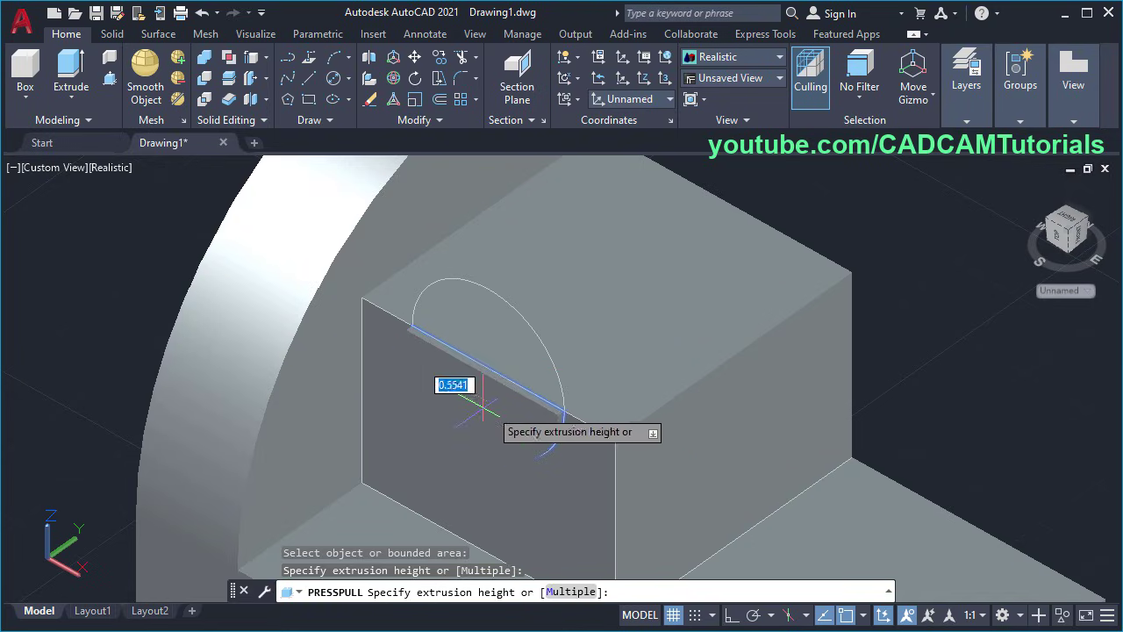
pyautogui.click(852, 272)
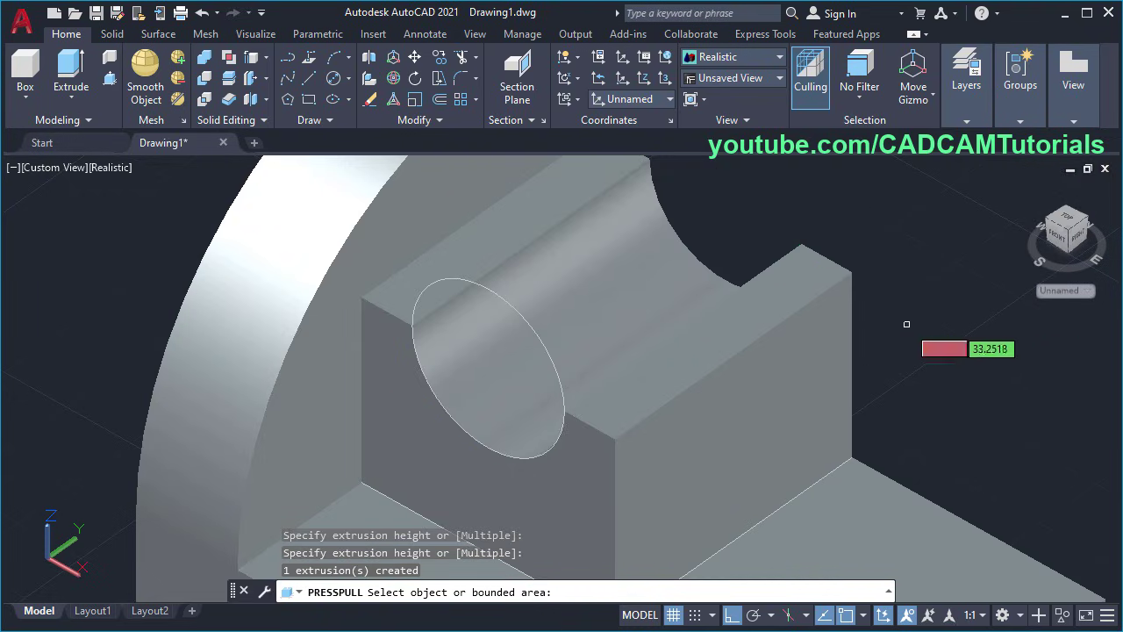
pyautogui.press('Return')
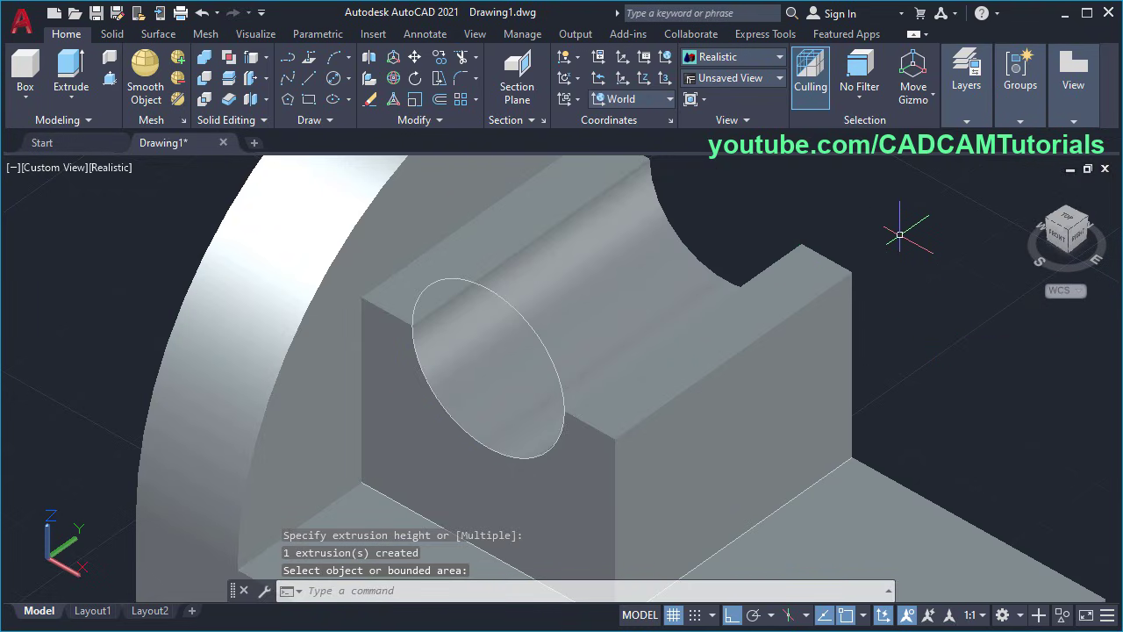
# Consult the reference drawing for the sloping rib, set the coordinate system to Front, and turn the grid off.
pyautogui.scroll(-2, 898, 239)
pyautogui.moveTo(898, 240); pyautogui.dragTo(802, 343, button='middle')
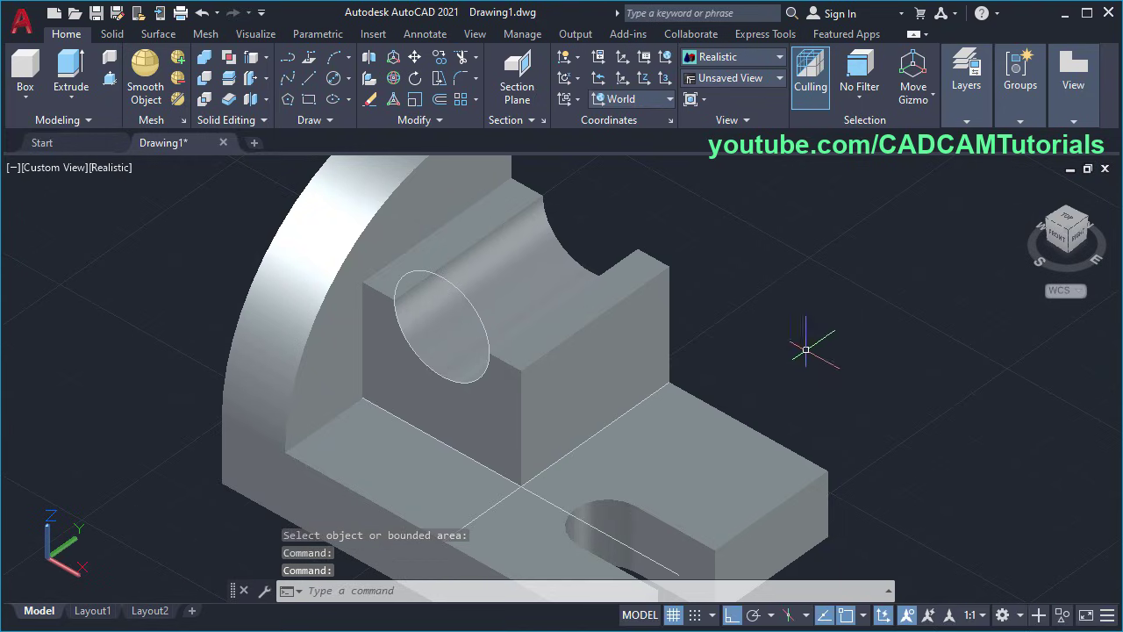
pyautogui.scroll(2, 802, 343)
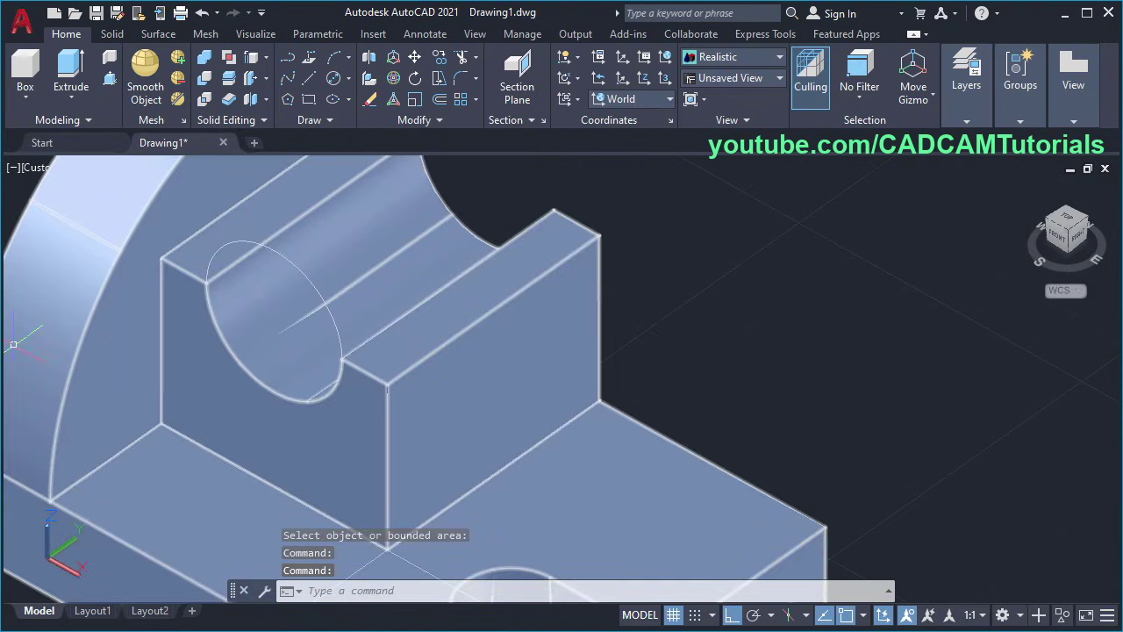
pyautogui.hotkey('alt', 'Tab')
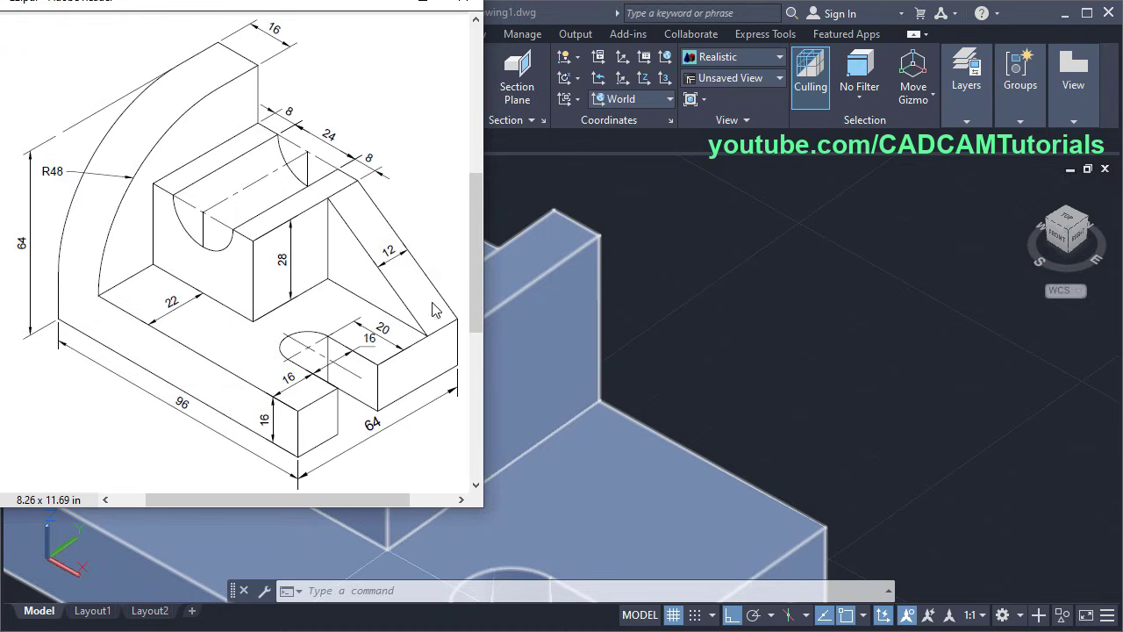
pyautogui.hotkey('alt', 'Tab')
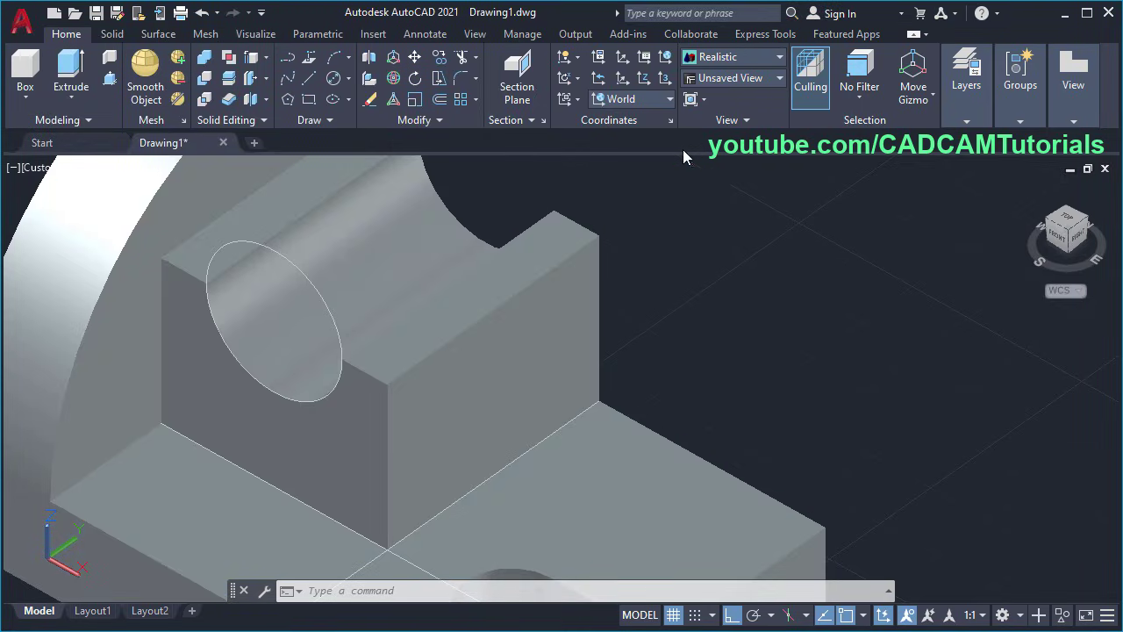
pyautogui.click(672, 98)
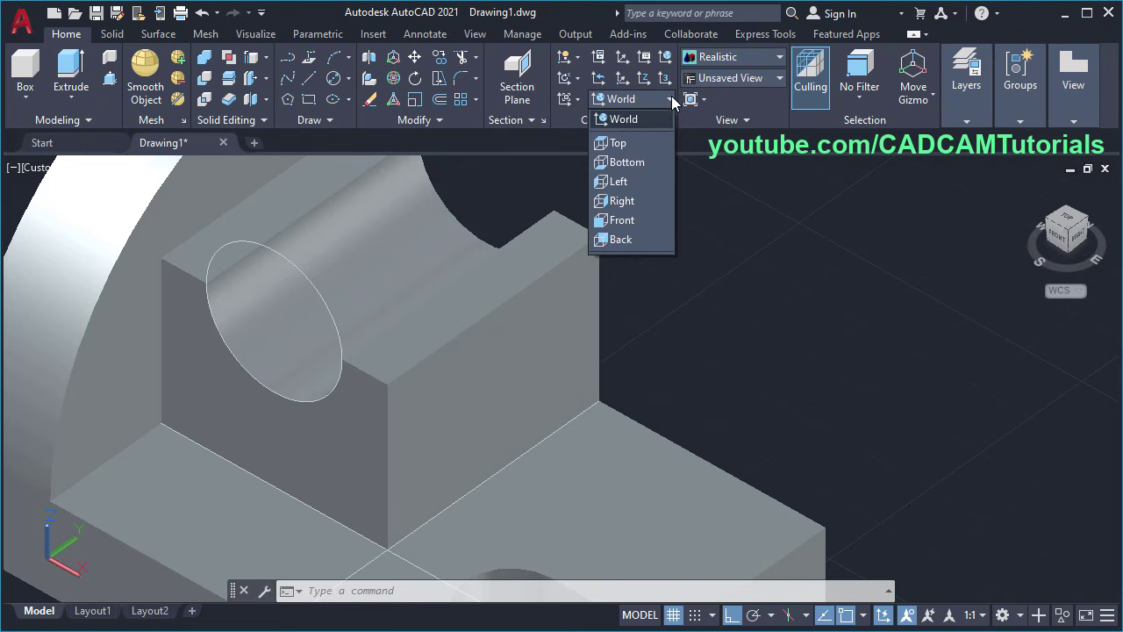
pyautogui.click(633, 222)
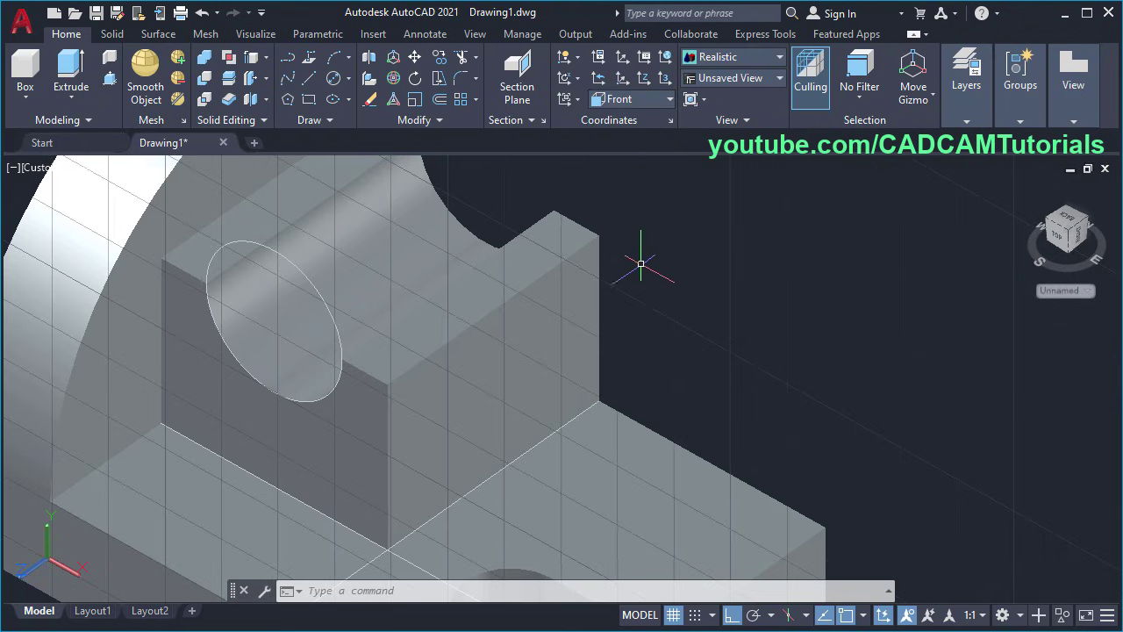
pyautogui.moveTo(533, 439); pyautogui.dragTo(745, 361, button='middle')
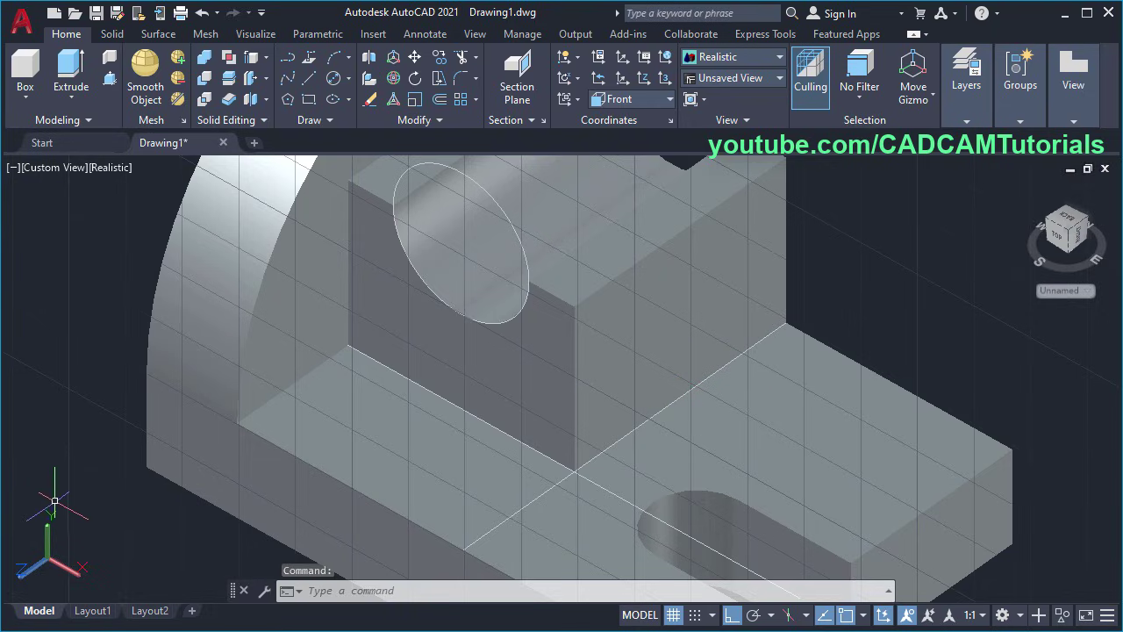
pyautogui.click(66, 574)
pyautogui.press('Escape')
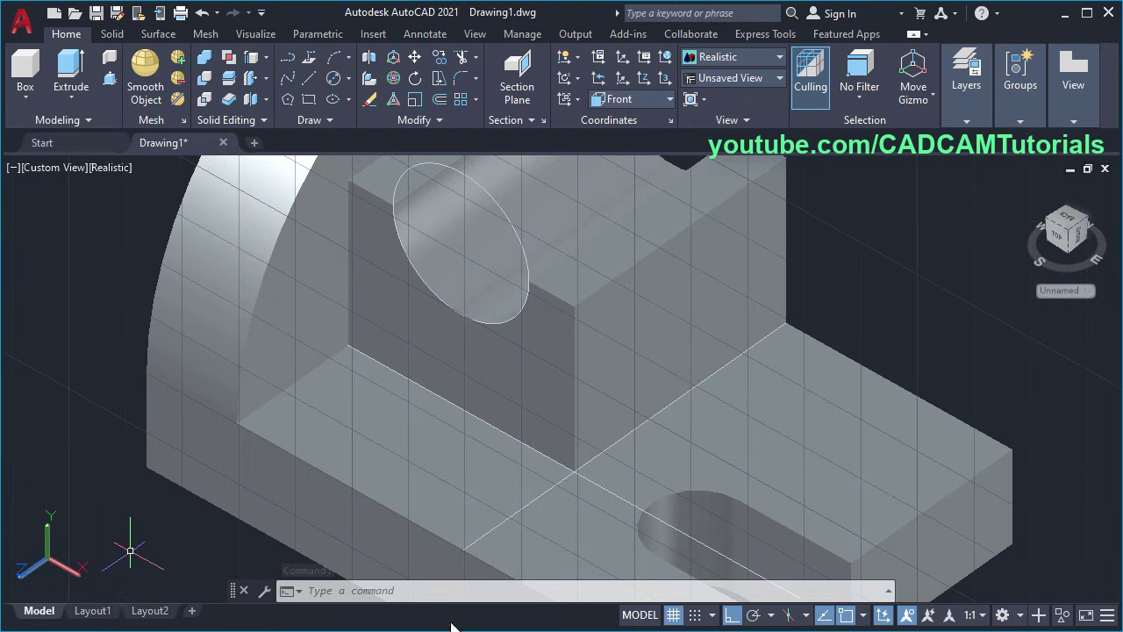
pyautogui.moveTo(804, 305); pyautogui.dragTo(559, 346, button='middle')
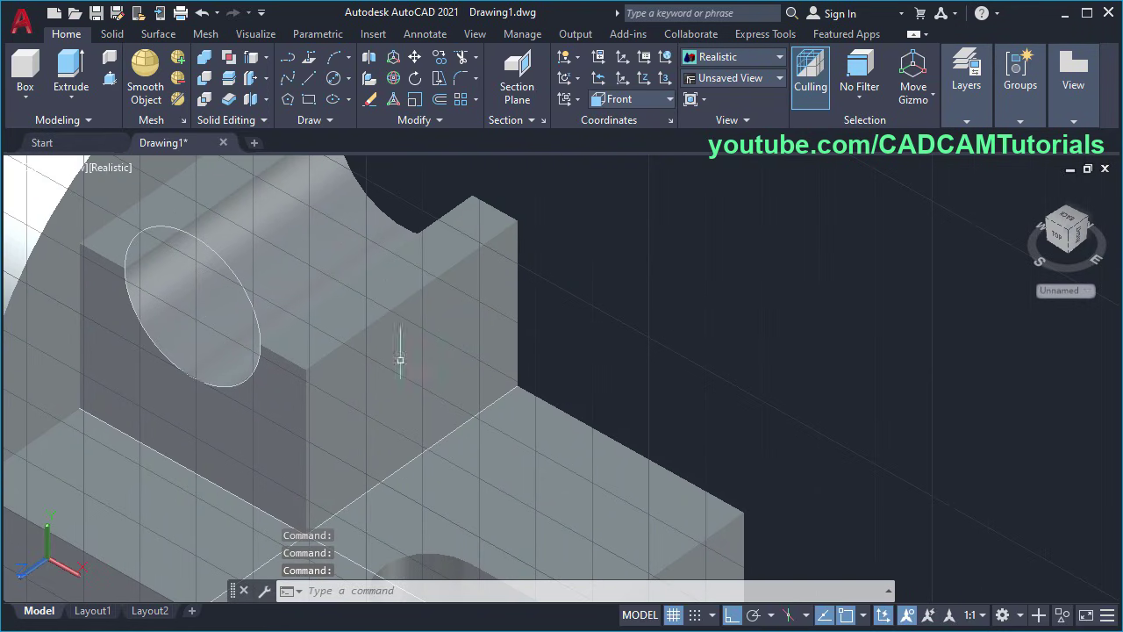
pyautogui.click(674, 615)
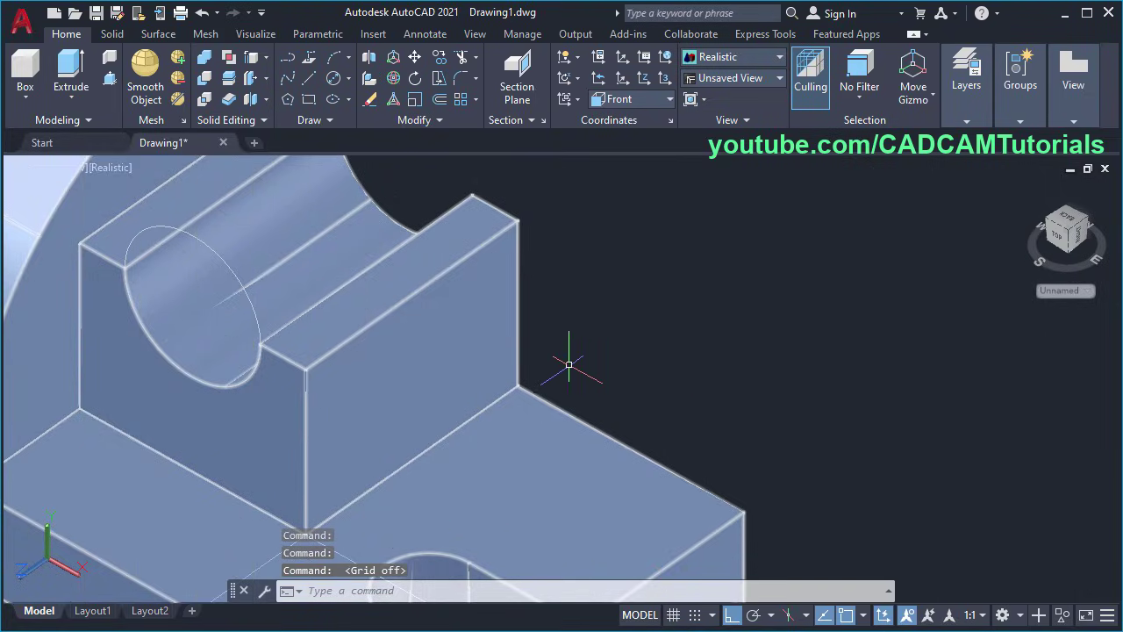
# Draw a triangular polyline joining the block's rear top corner, the base corner directly beneath it and the base's rear end corner.
pyautogui.click(290, 60)
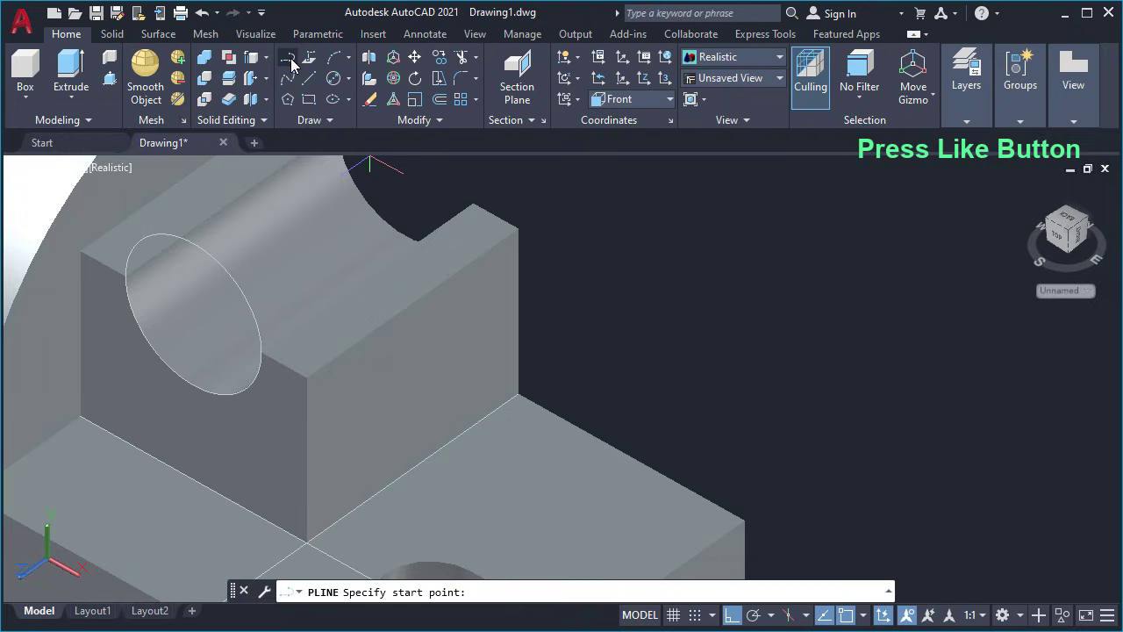
pyautogui.click(518, 228)
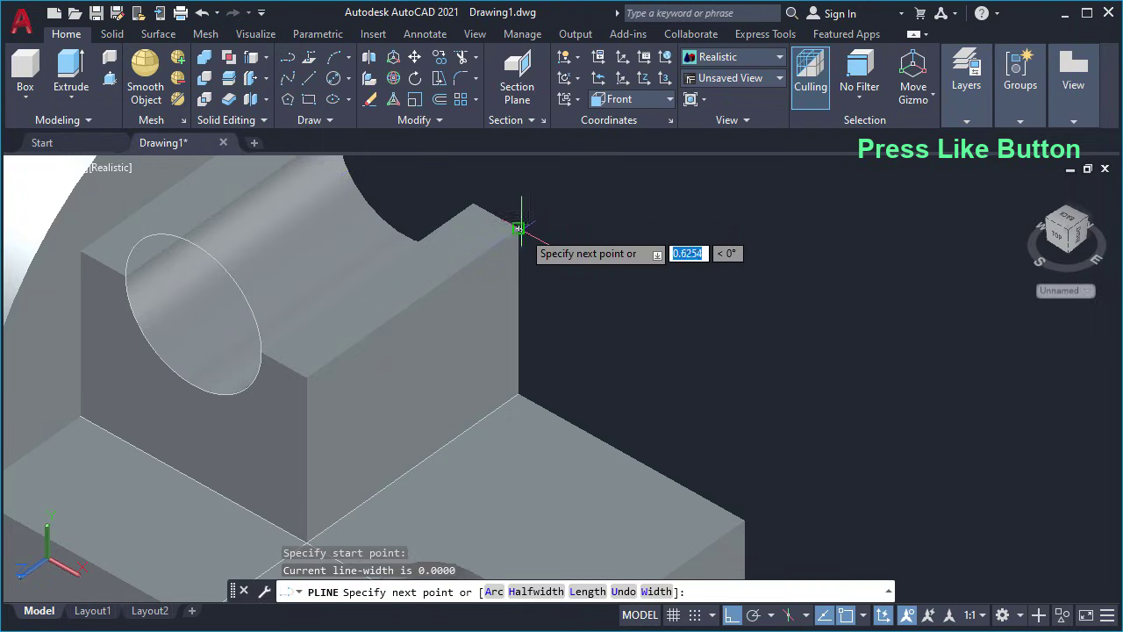
pyautogui.click(518, 395)
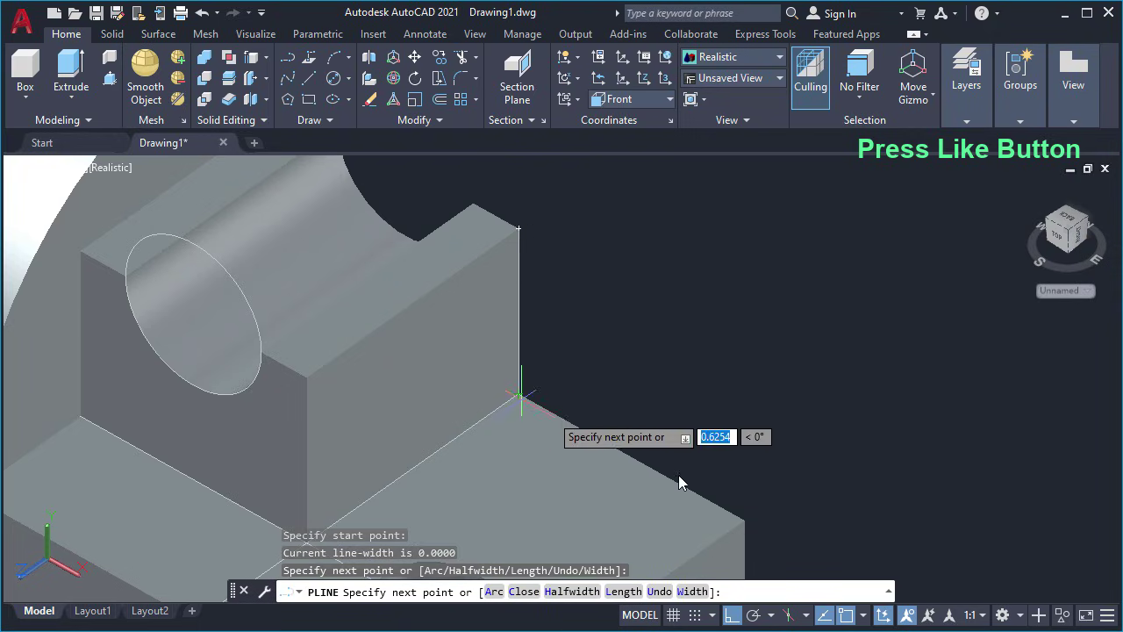
pyautogui.click(744, 520)
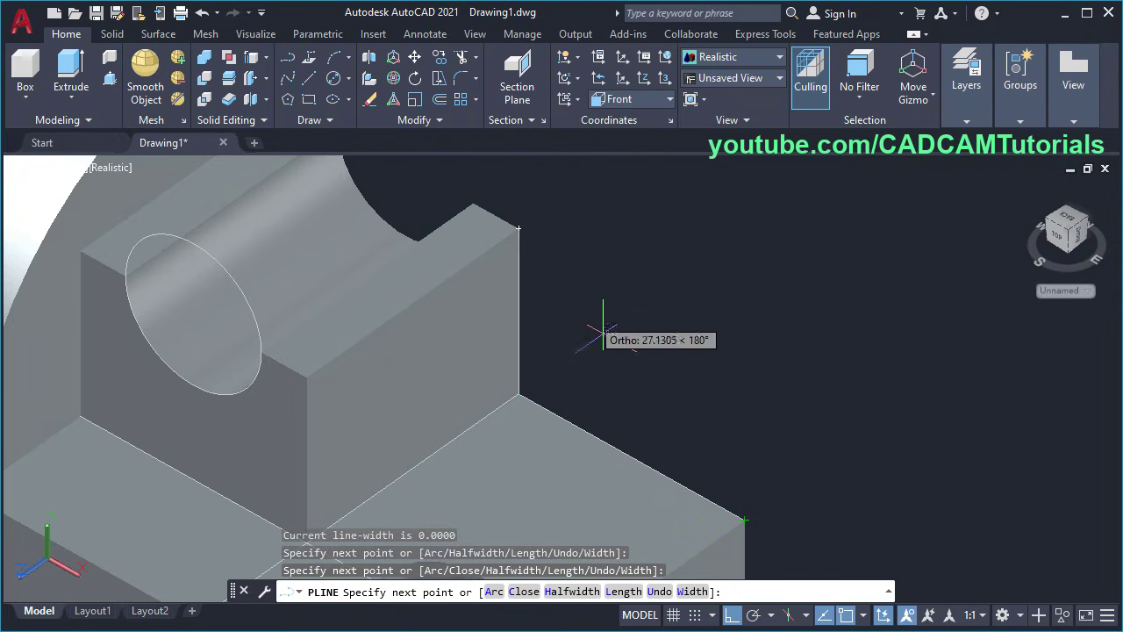
pyautogui.click(517, 228)
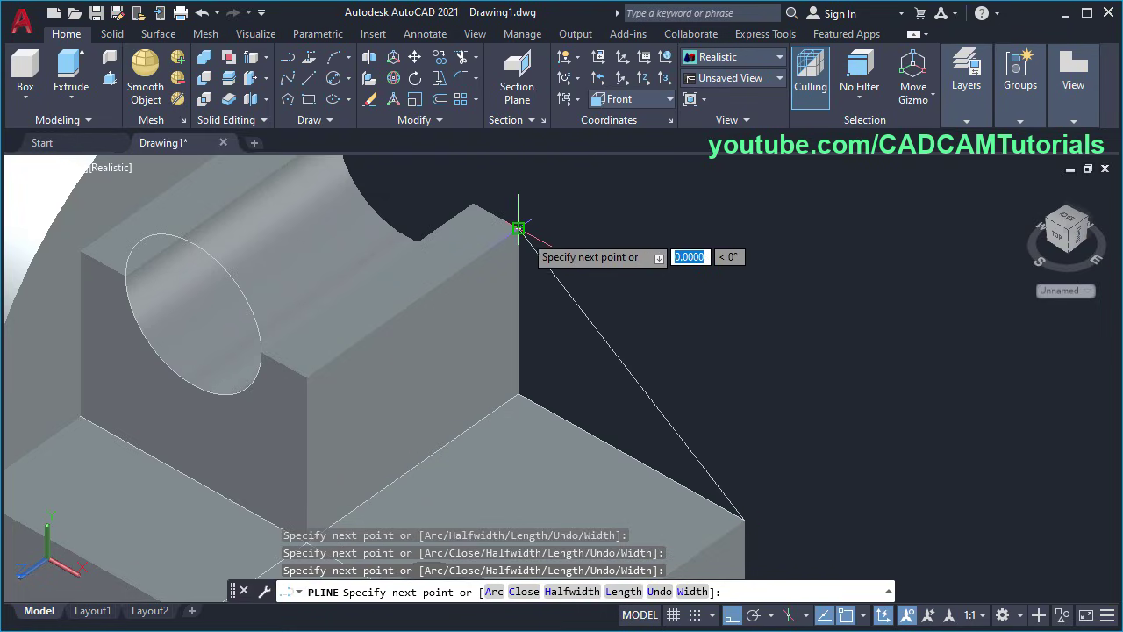
pyautogui.press('Escape')
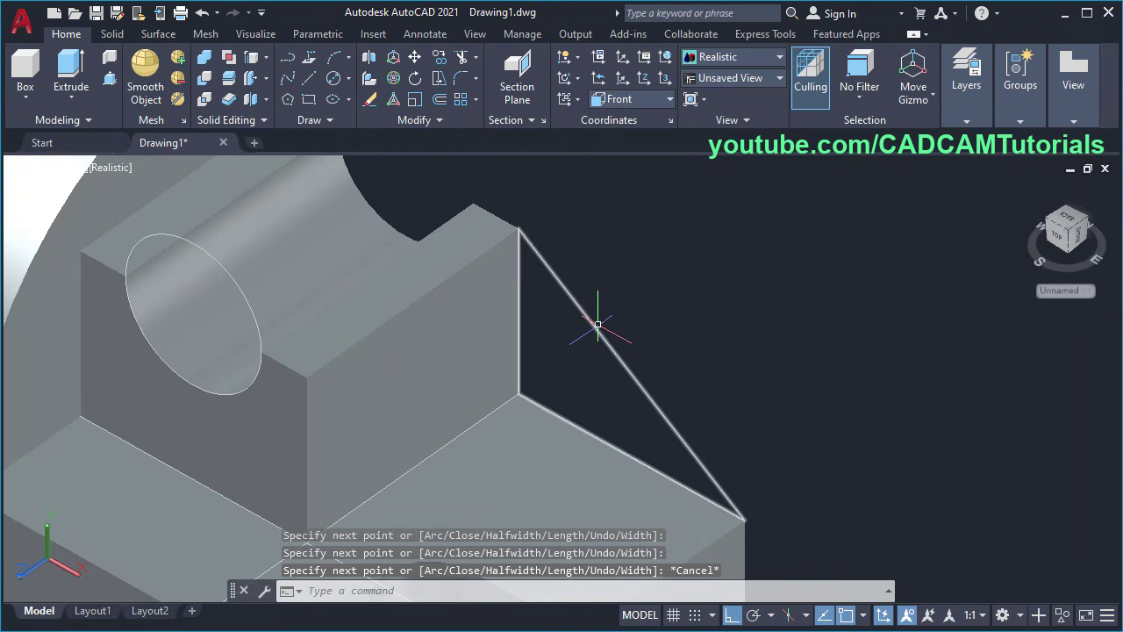
# Extrude the triangular polyline 12 toward the front of the part to form the sloping rib.
pyautogui.click(72, 67)
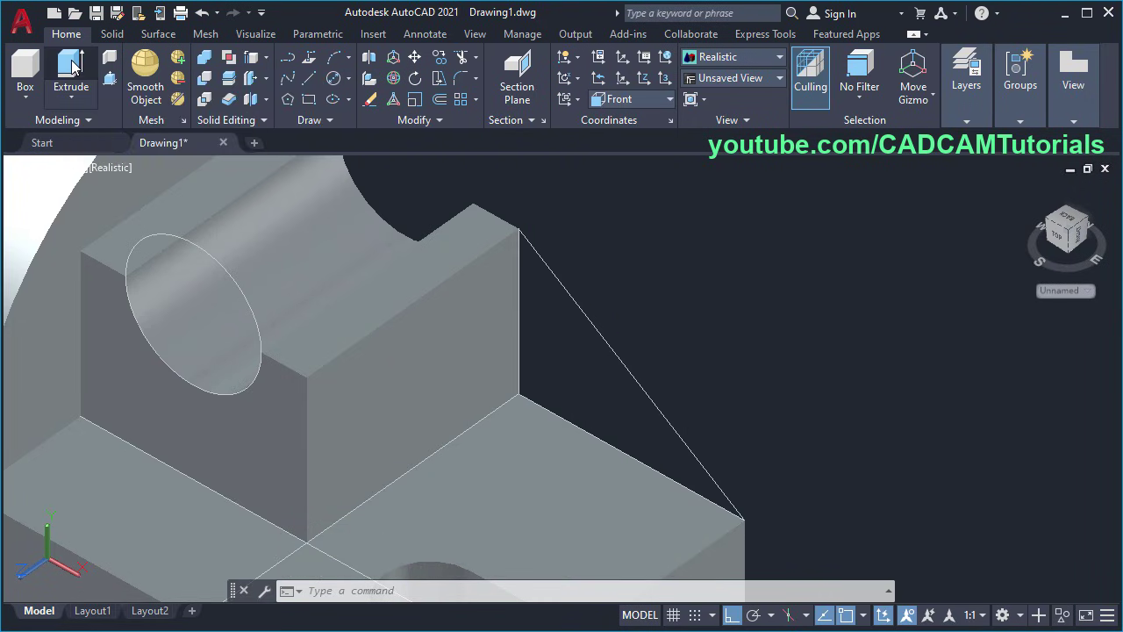
pyautogui.click(632, 376)
pyautogui.press('Return')
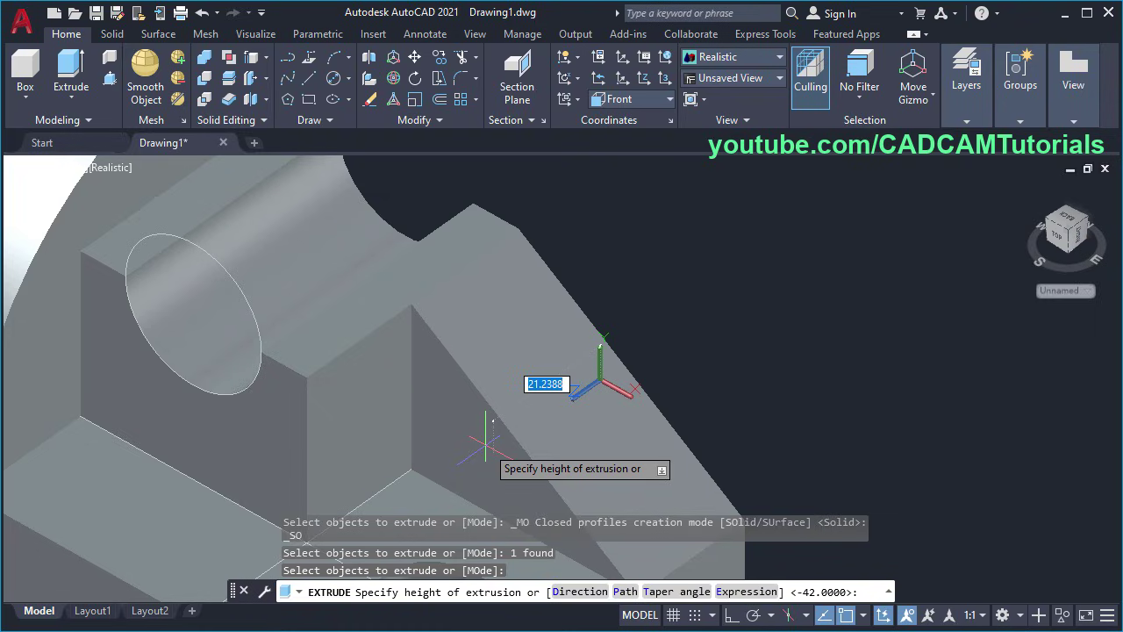
pyautogui.write('12')
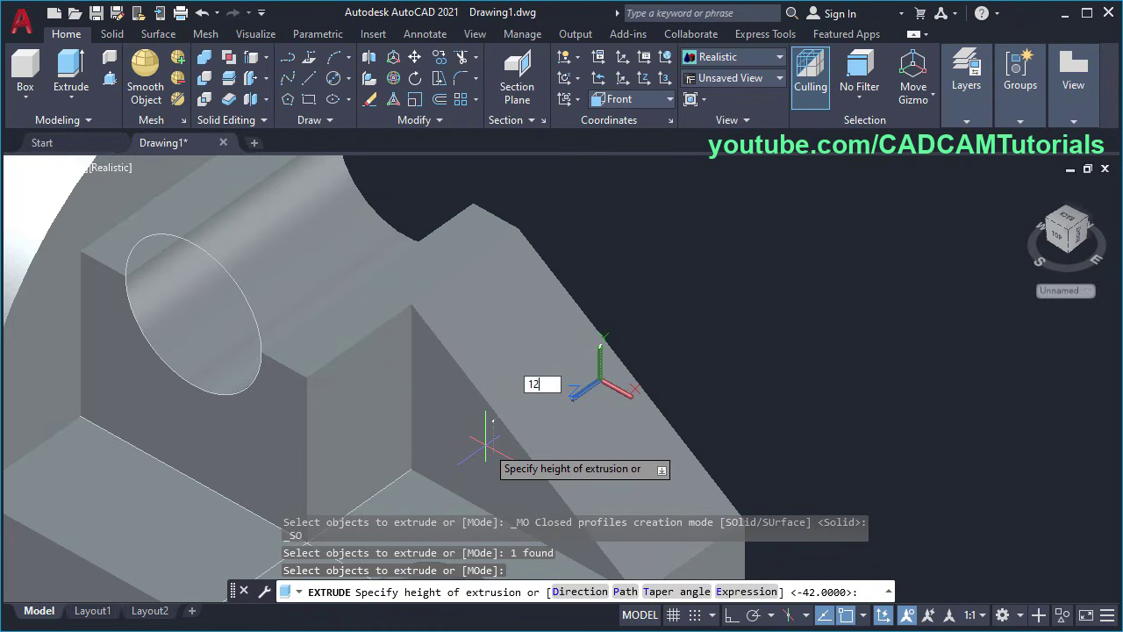
pyautogui.press('Return')
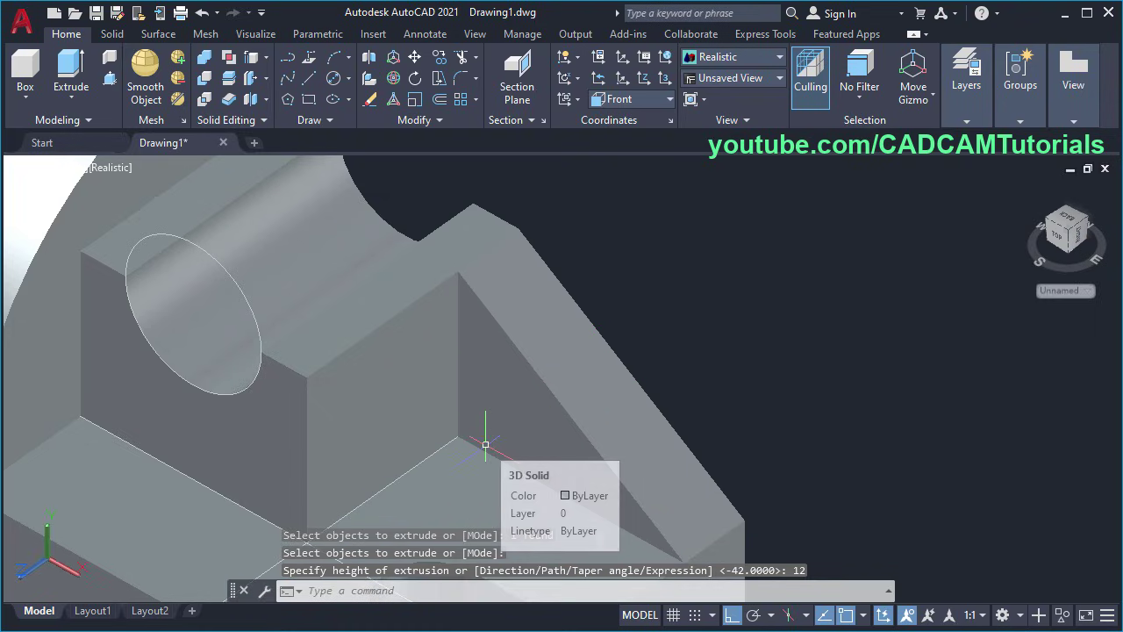
# Union the main body and the sloping rib into one solid.
pyautogui.scroll(-4, 719, 305)
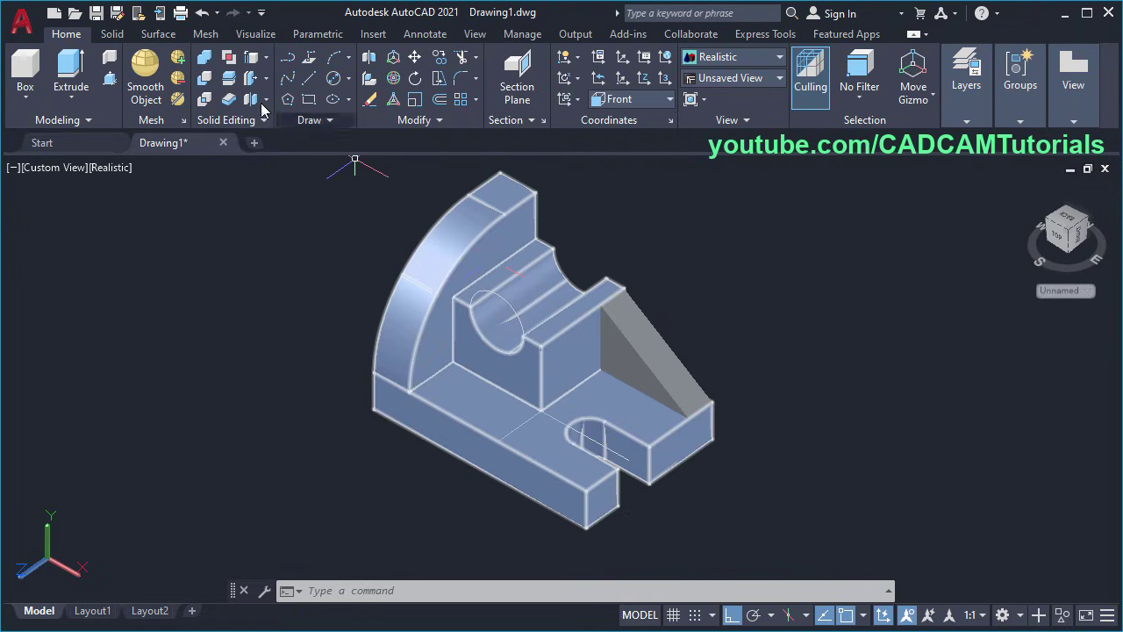
pyautogui.click(205, 58)
pyautogui.click(559, 360)
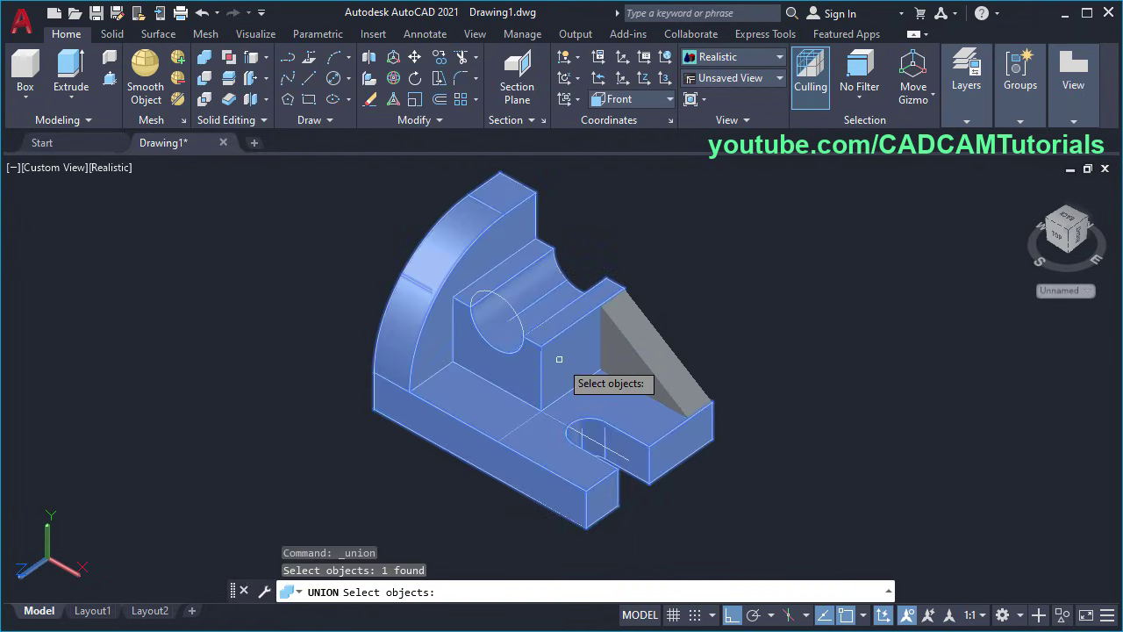
pyautogui.click(654, 364)
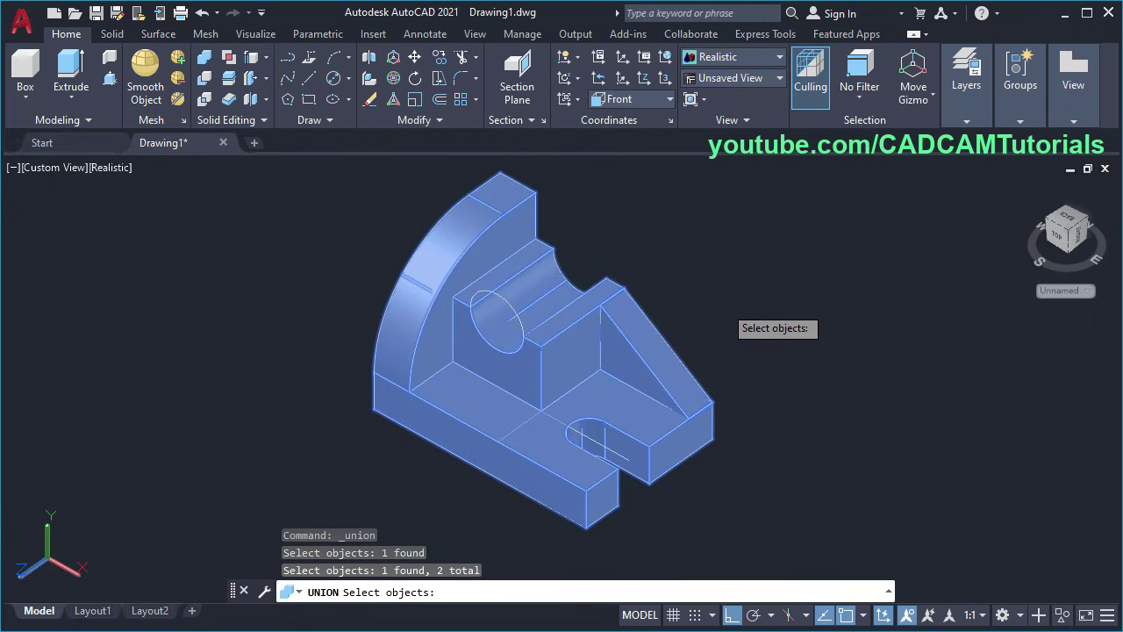
pyautogui.press('Return')
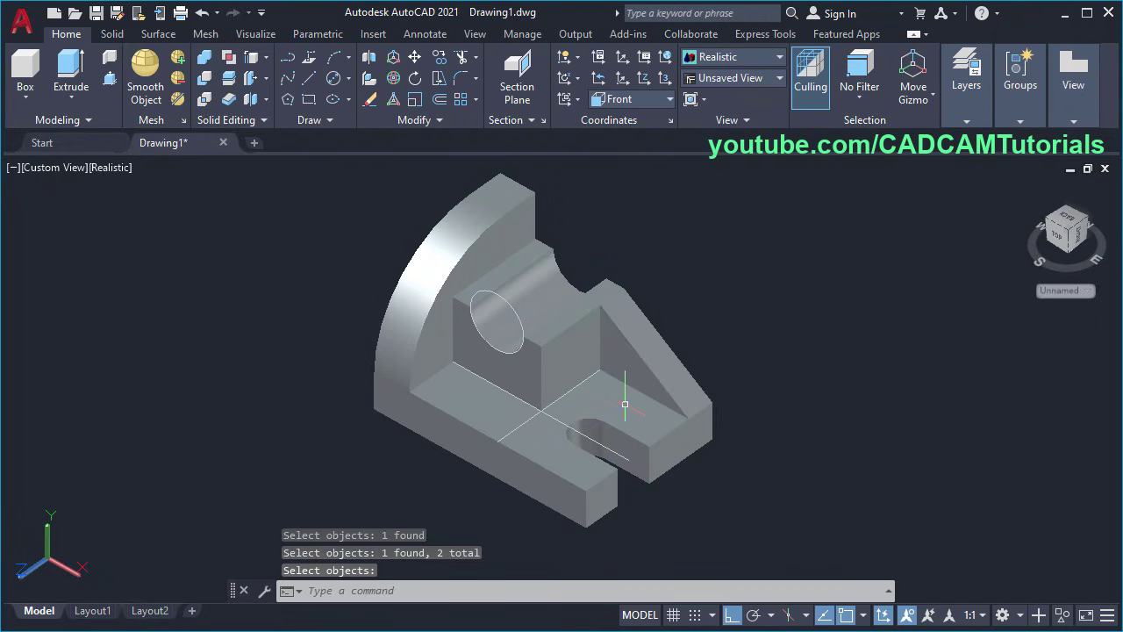
# Hide the unioned 3D solid so that only the leftover construction geometry is displayed.
pyautogui.rightClick(741, 272)
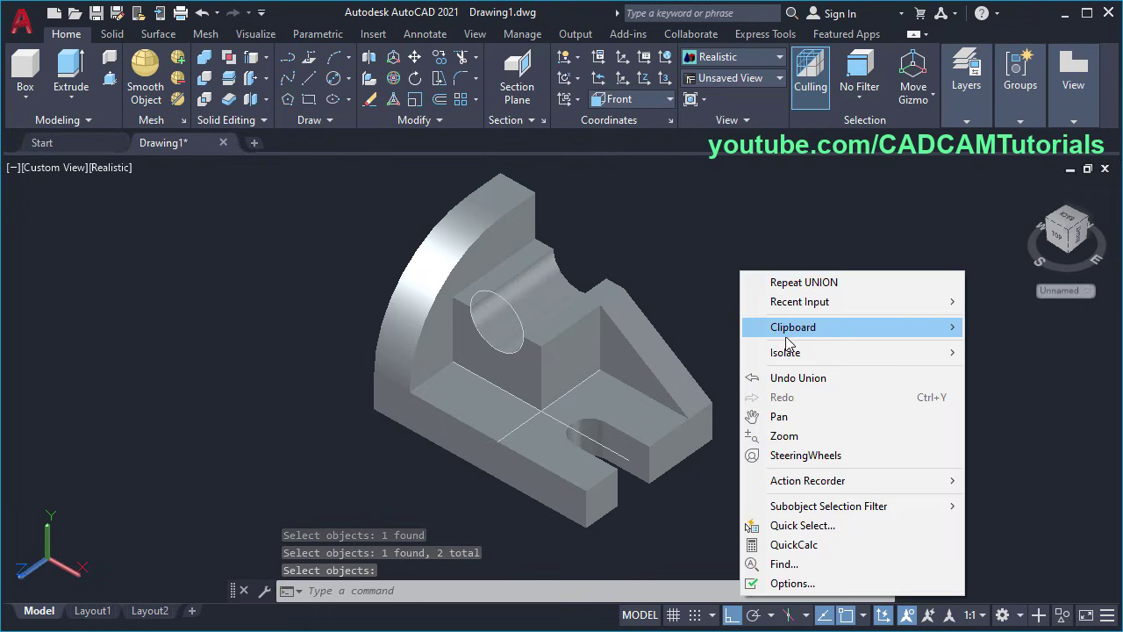
pyautogui.moveTo(791, 360)
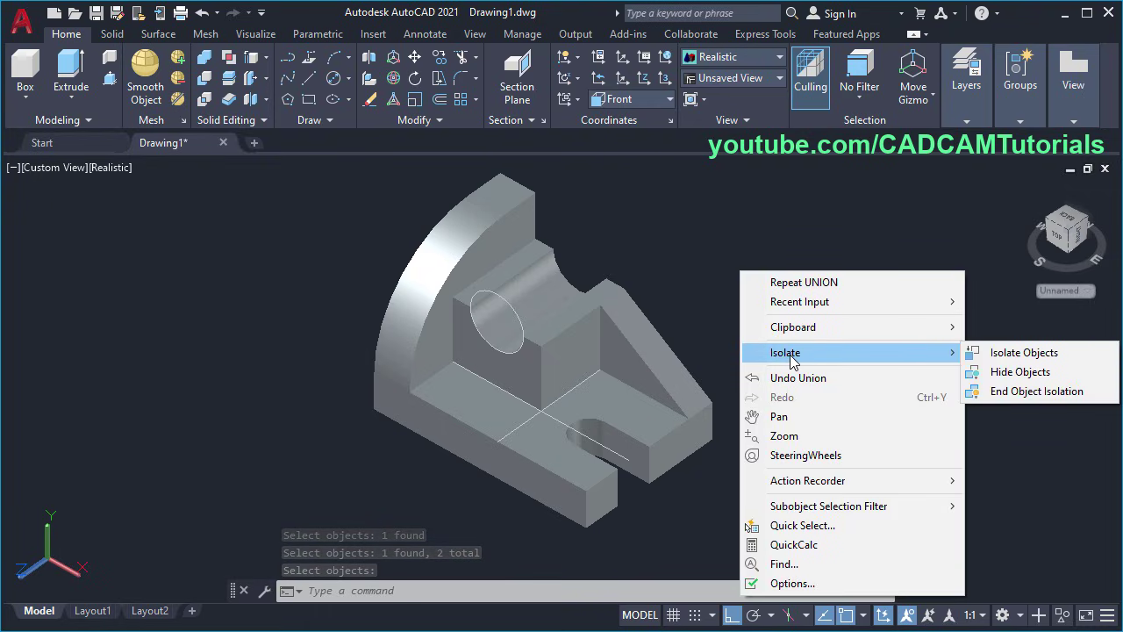
pyautogui.click(1017, 374)
pyautogui.click(644, 404)
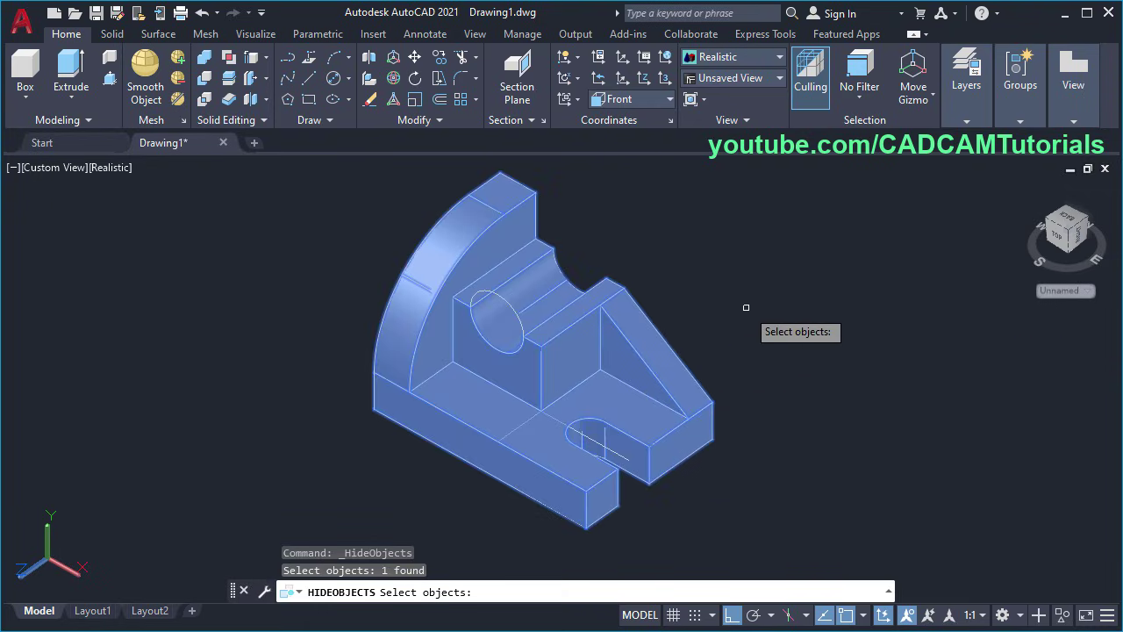
pyautogui.press('Return')
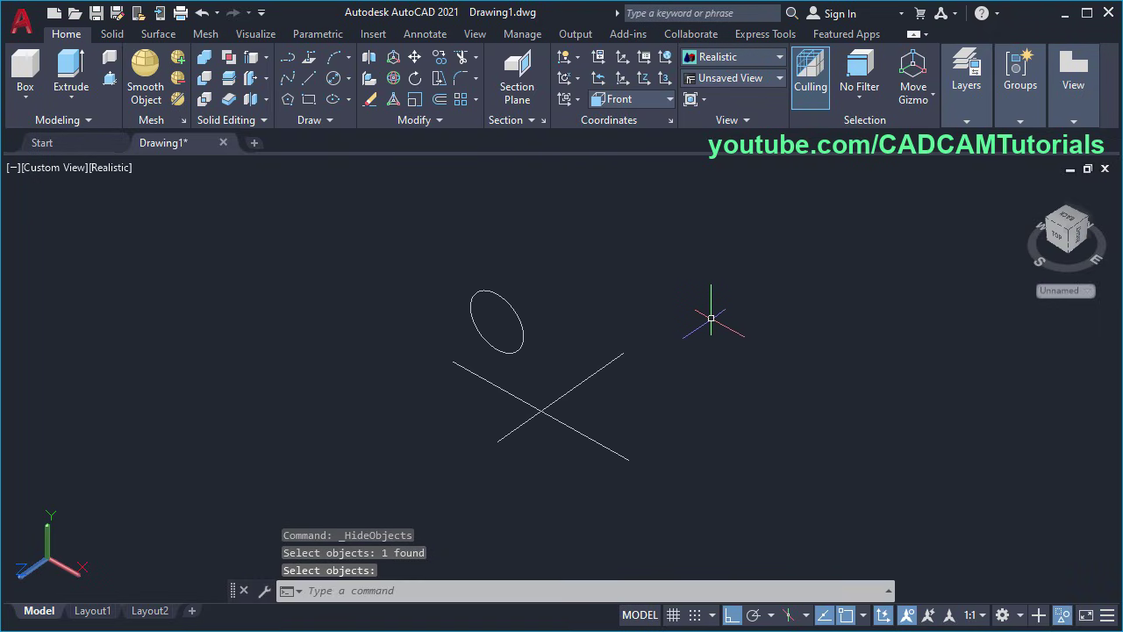
# Erase the leftover construction circle and the two crossing construction lines.
pyautogui.write('e')
pyautogui.press('Return')
pyautogui.click(658, 296)
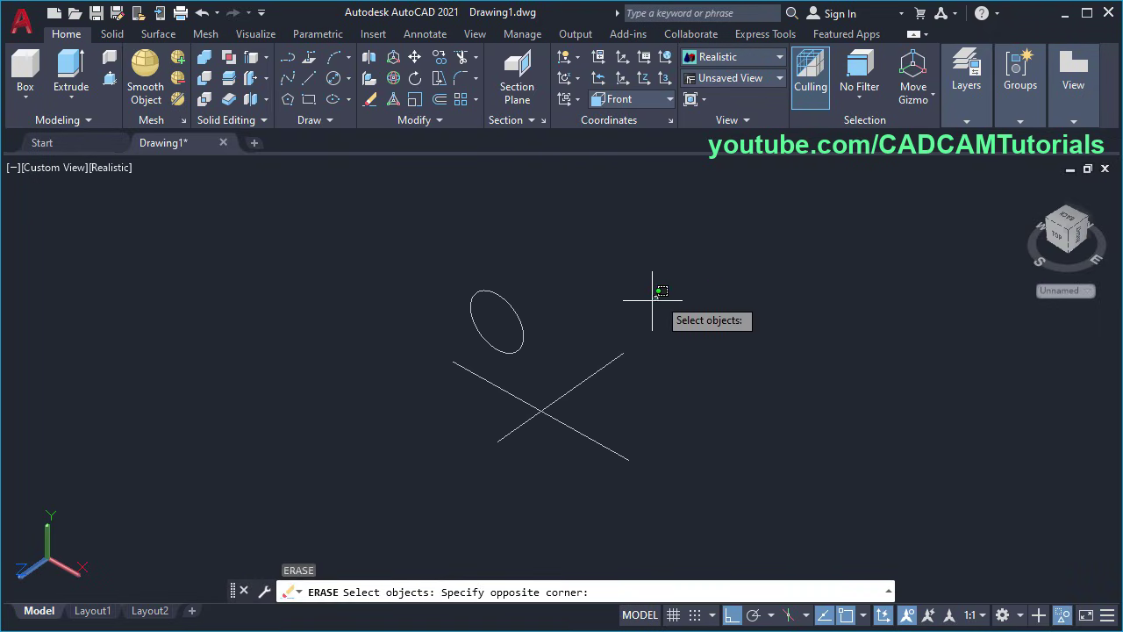
pyautogui.click(454, 453)
pyautogui.press('Return')
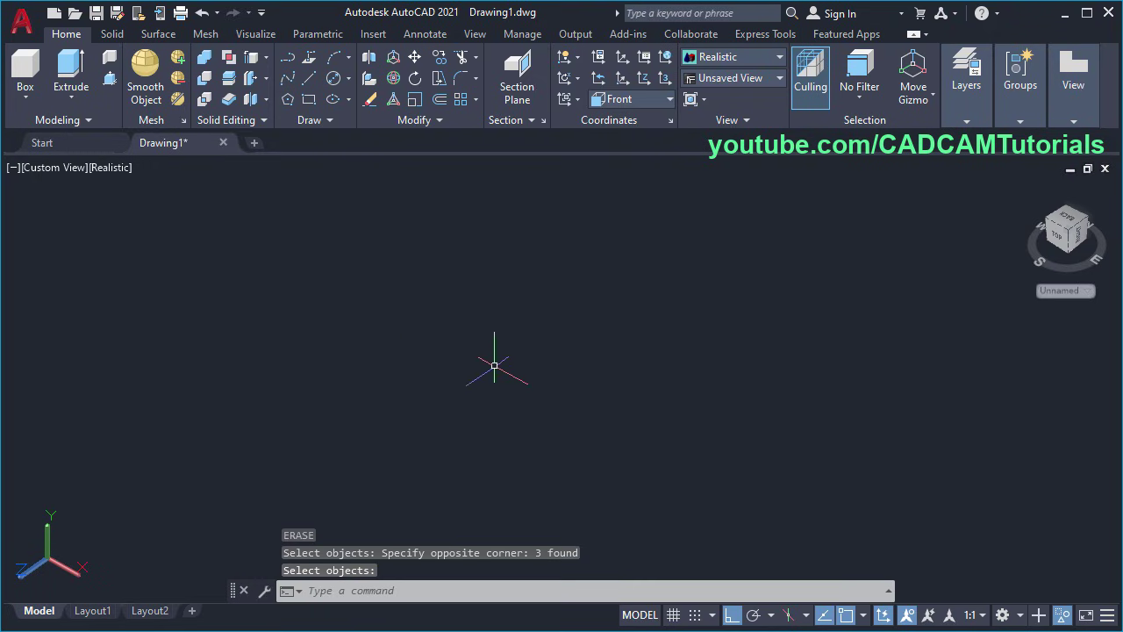
# End object isolation to bring the hidden solid back into display.
pyautogui.rightClick(542, 280)
pyautogui.moveTo(558, 363)
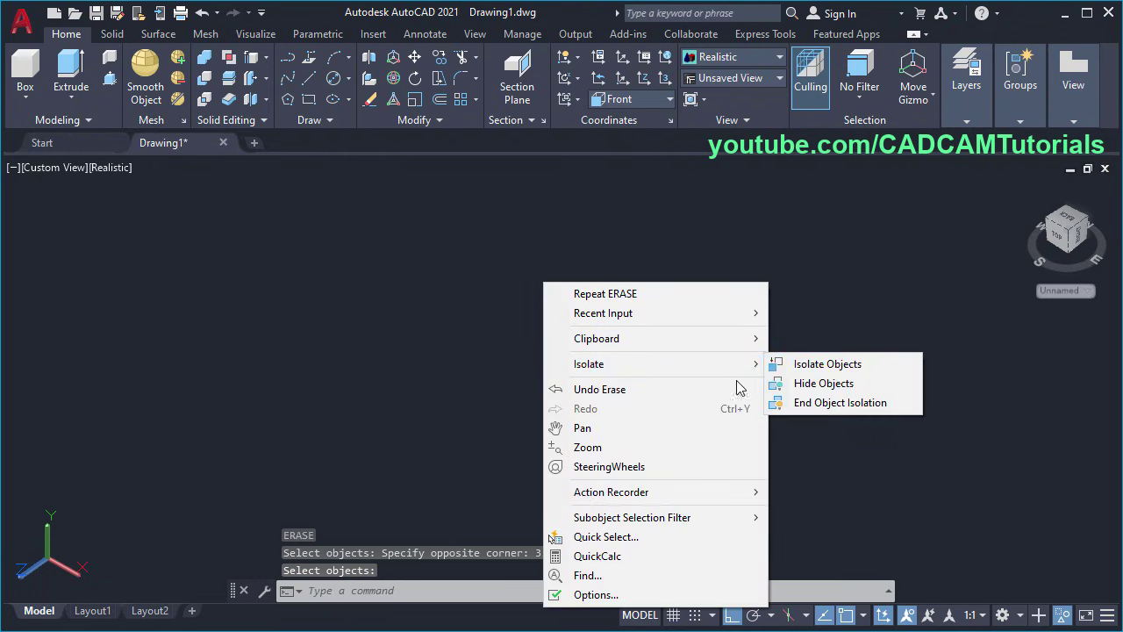
pyautogui.click(818, 405)
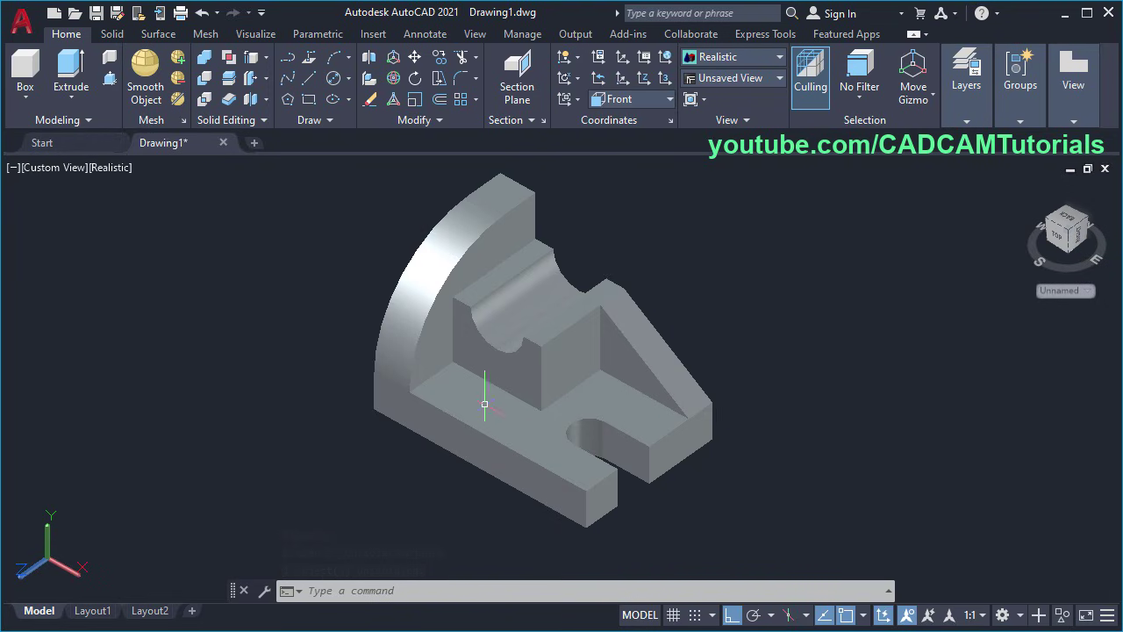
# Set the solid's color to index color 60 and clear the selection.
pyautogui.click(529, 374)
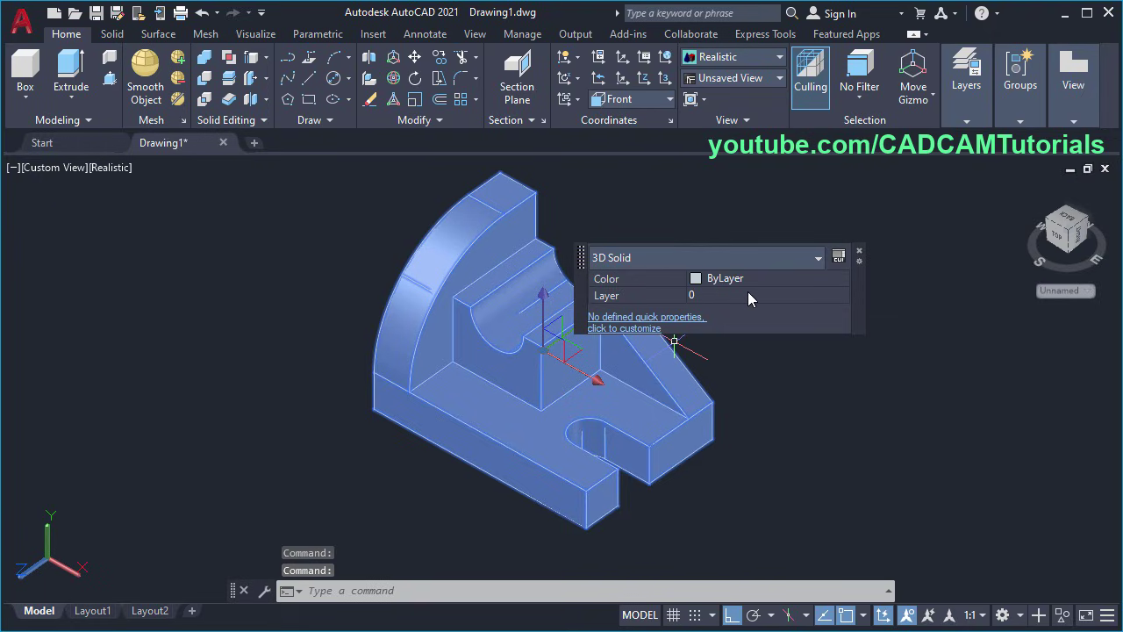
pyautogui.click(727, 278)
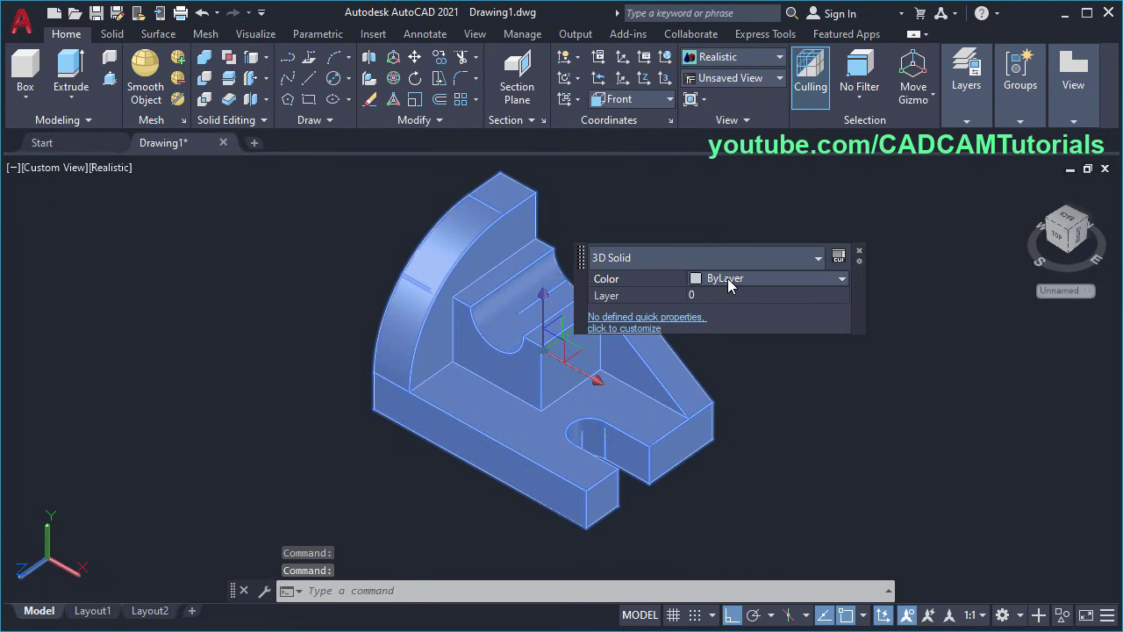
pyautogui.click(728, 278)
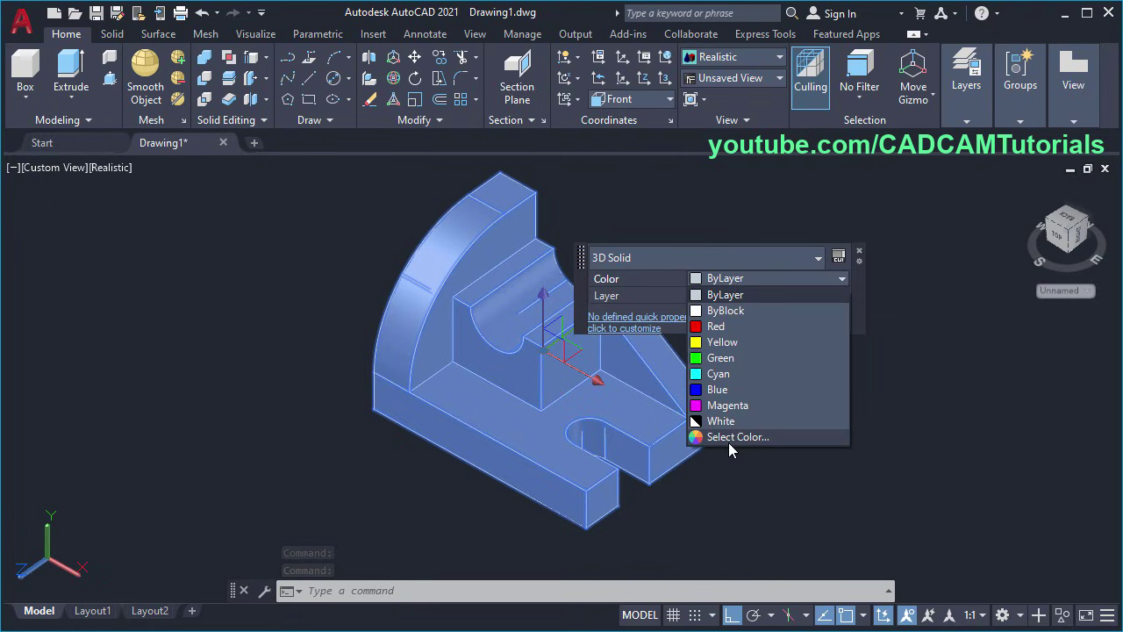
pyautogui.click(728, 437)
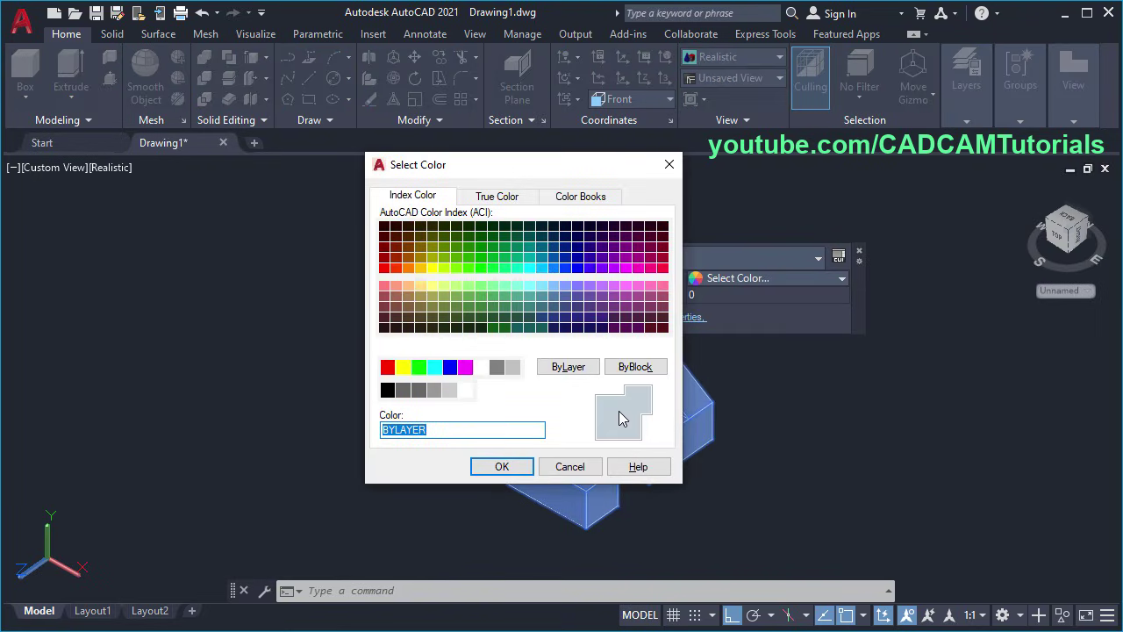
pyautogui.click(444, 271)
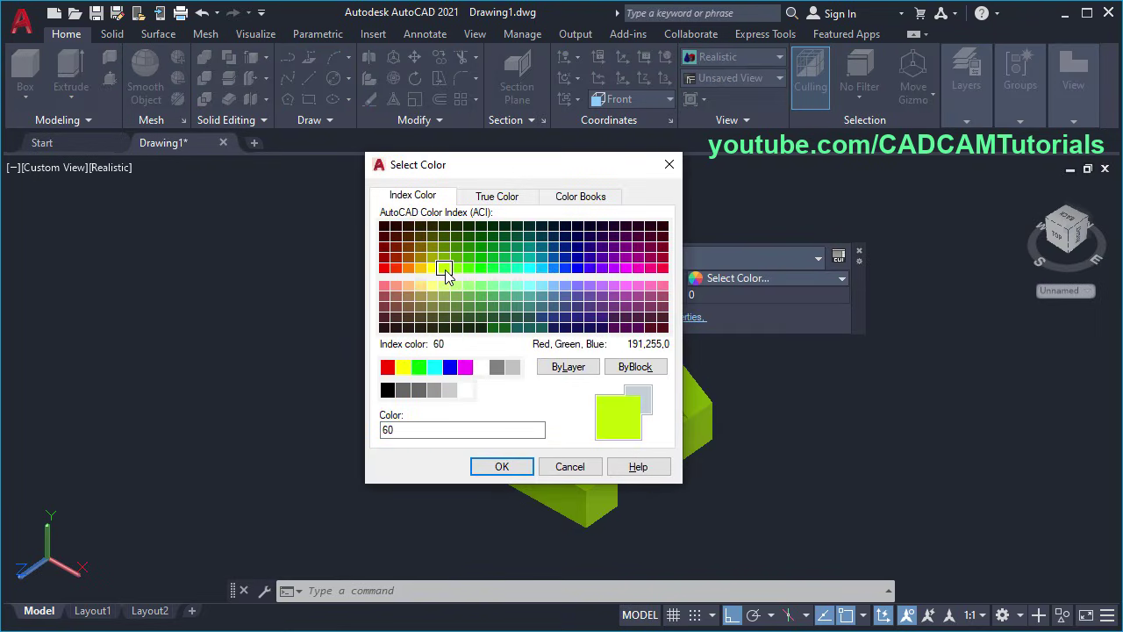
pyautogui.click(502, 467)
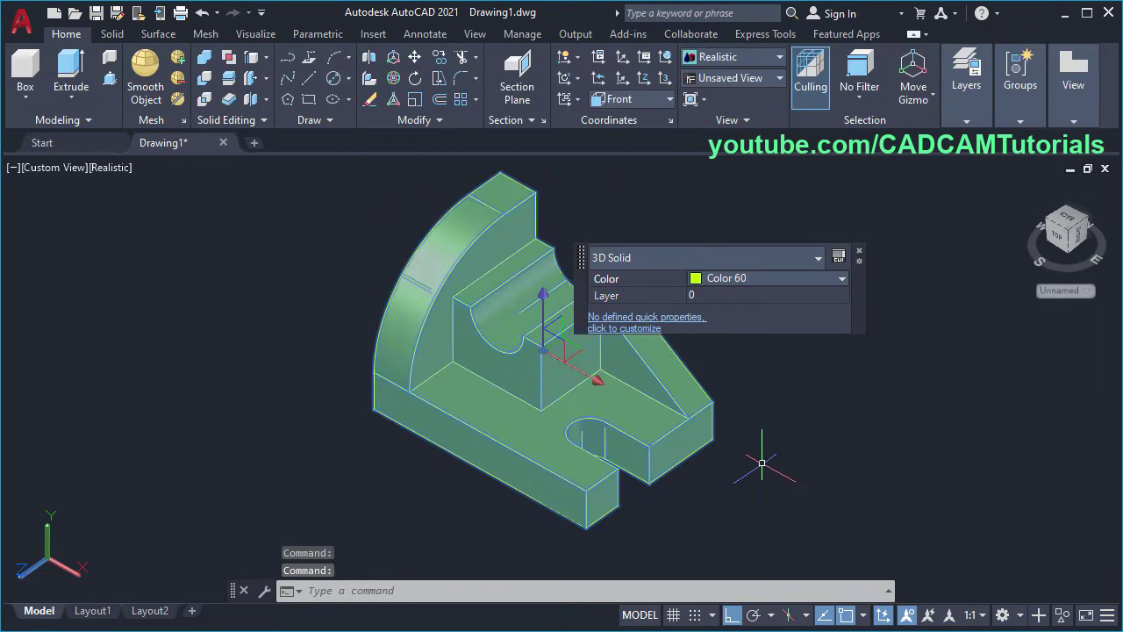
pyautogui.press('Escape')
pyautogui.press('Escape')
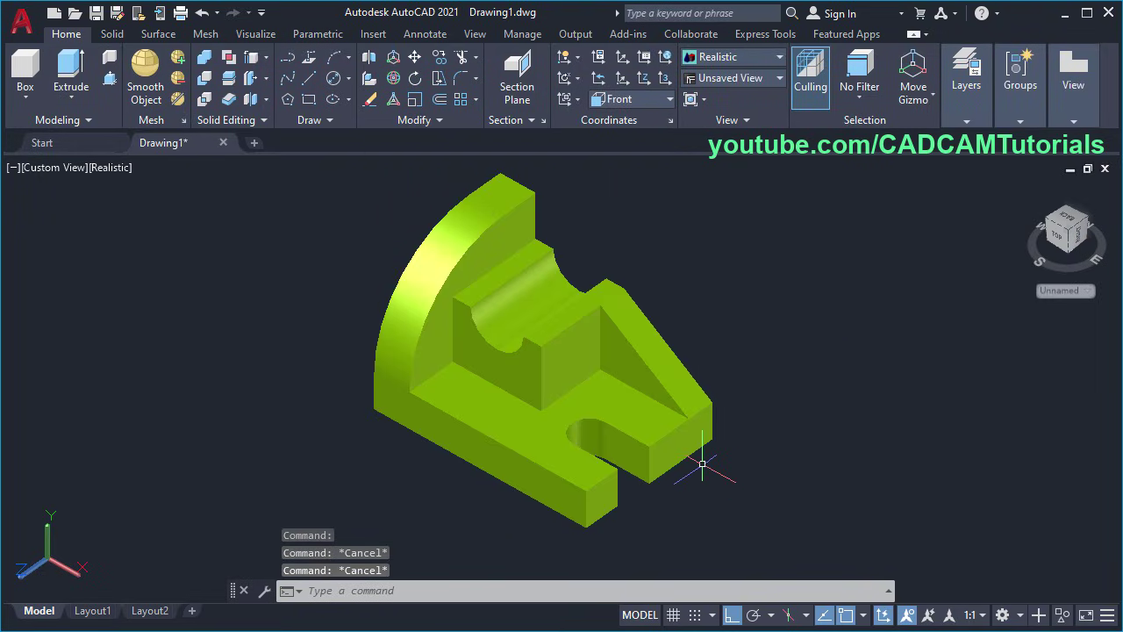
# Display the 22.pdf reference drawing beside the finished model and compare the two.
pyautogui.scroll(2, 702, 463)
pyautogui.moveTo(491, 466)
pyautogui.mouseDown(button='middle')
pyautogui.moveTo(808, 478)
pyautogui.moveTo(805, 451)
pyautogui.mouseUp(button='middle')
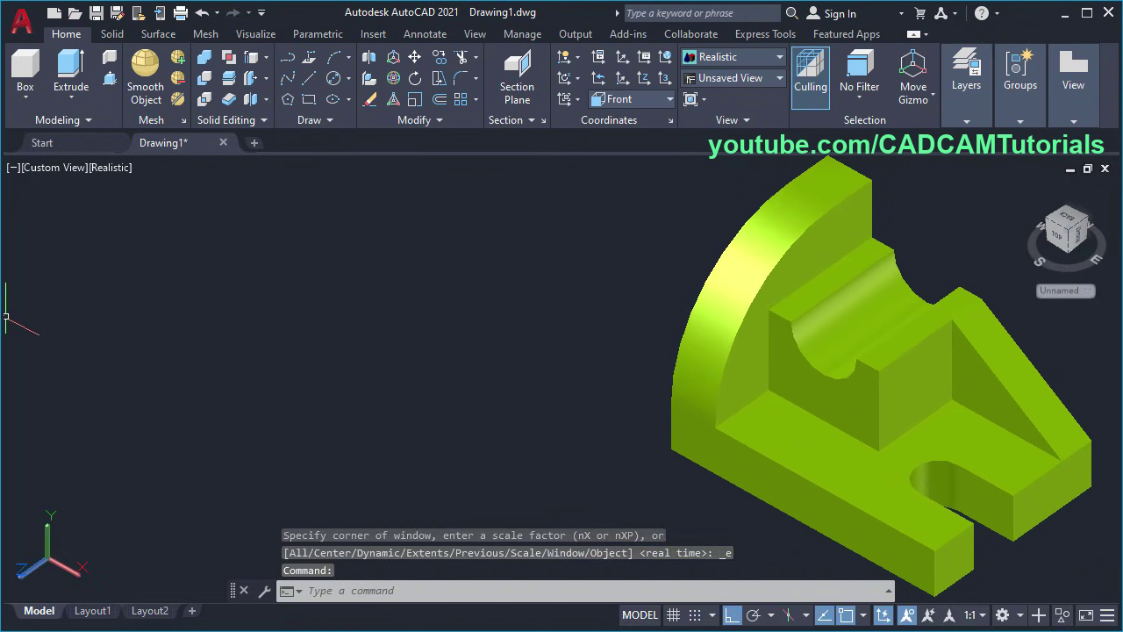
pyautogui.hotkey('alt', 'Tab')
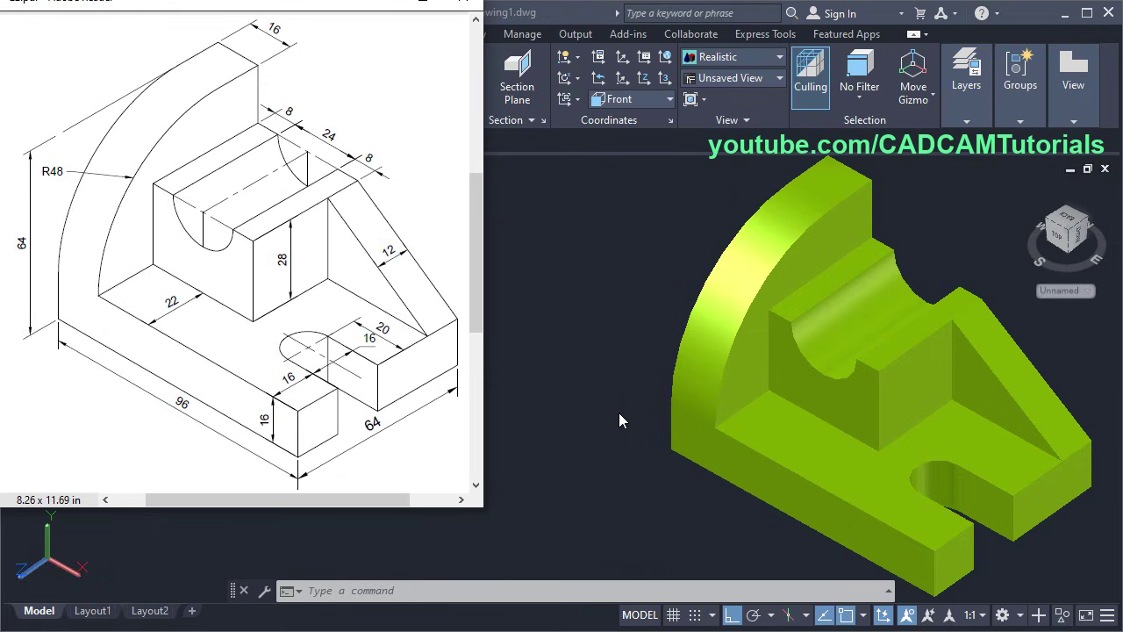